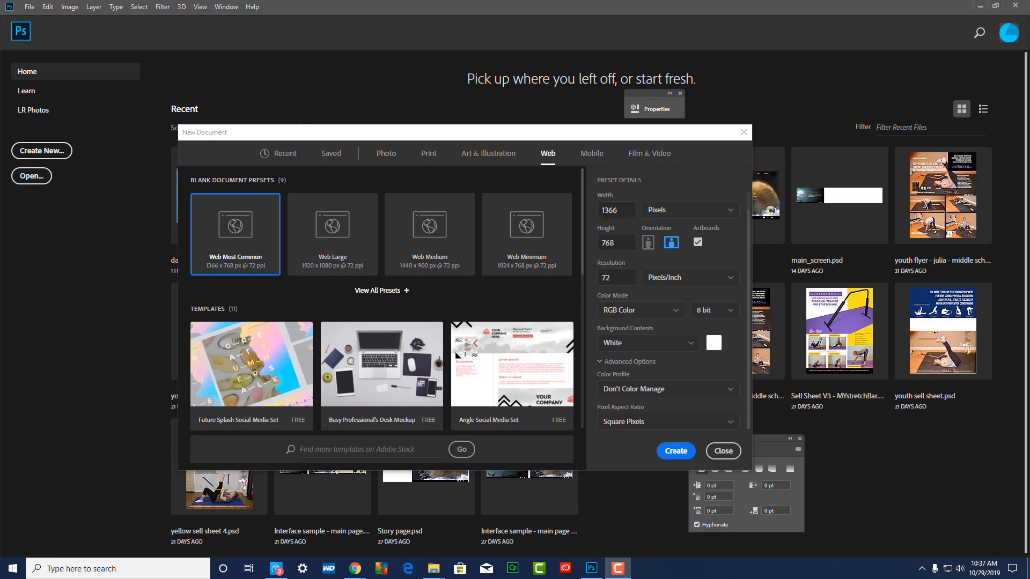
Create a landscape web document 720 pixels wide and 486 pixels high with a black background
click(627, 211)
text(720)
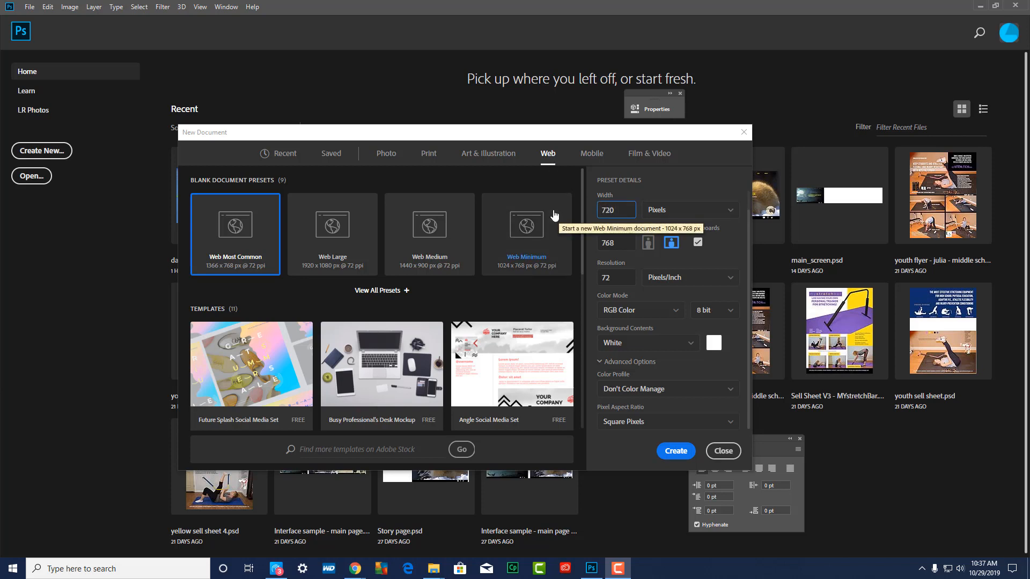
key(Tab)
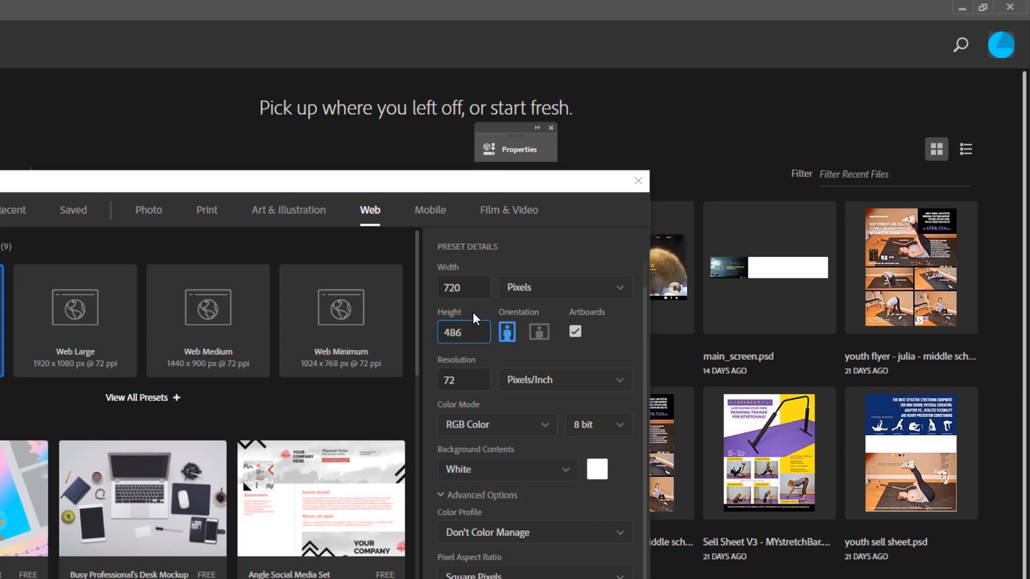
click(565, 474)
click(461, 529)
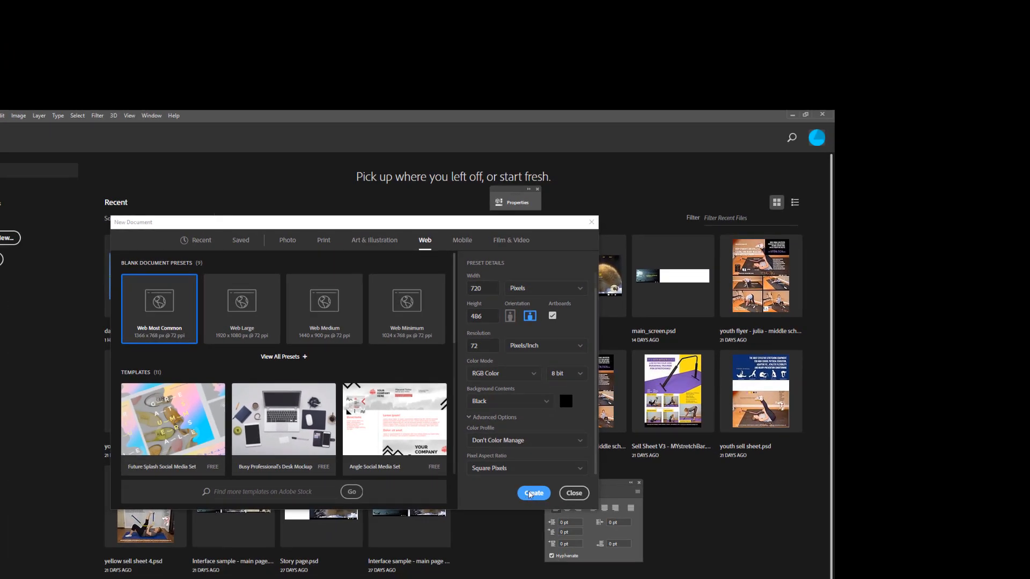
click(532, 493)
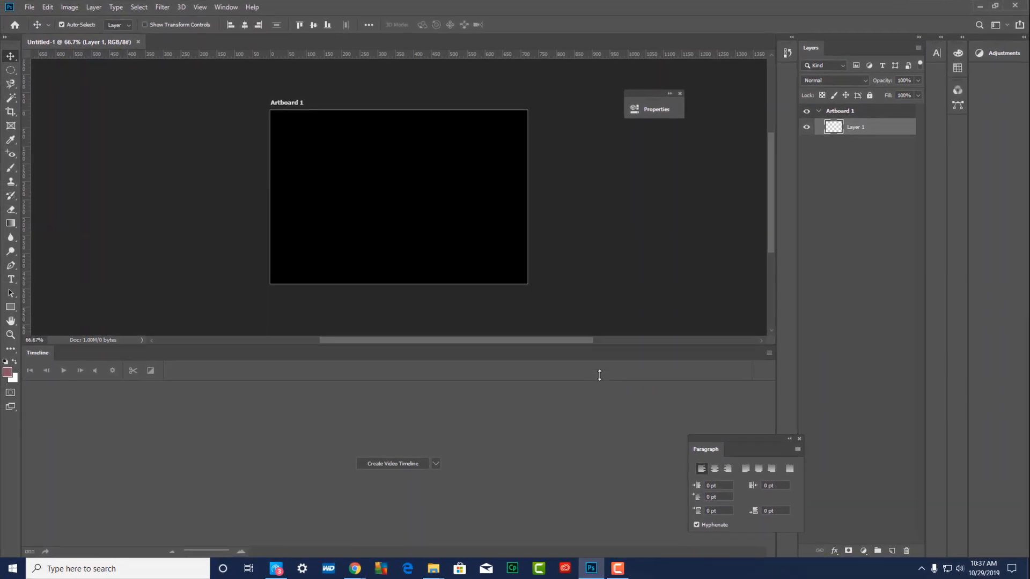
Hide the extras in the document view and show the Timeline panel
key(ctrl+plus)
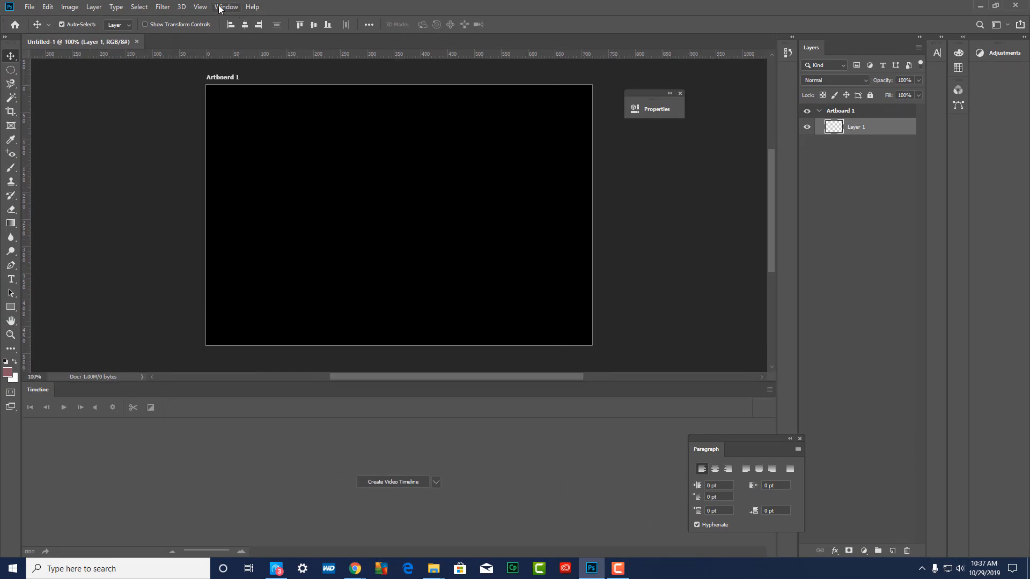
click(203, 11)
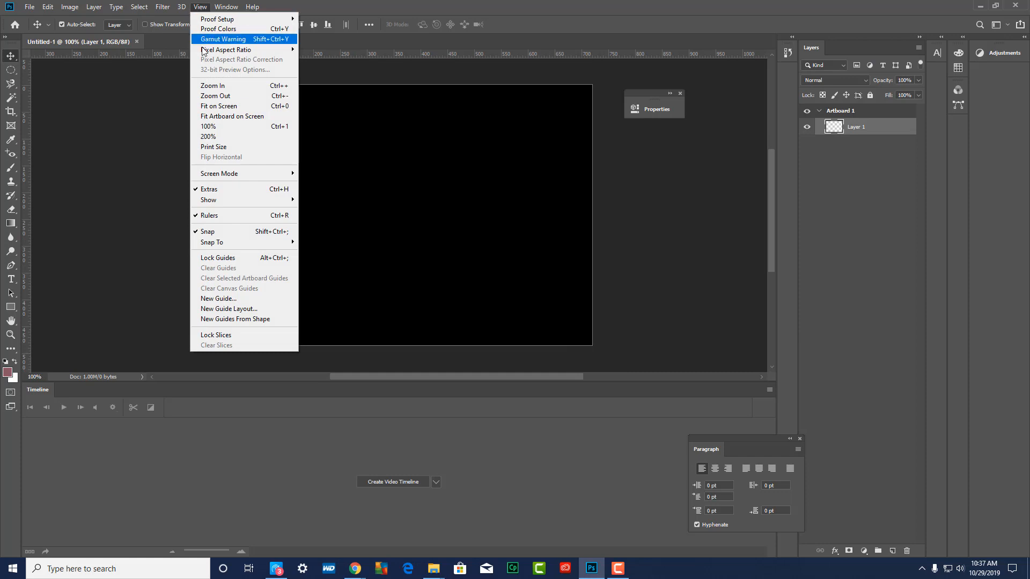
click(208, 191)
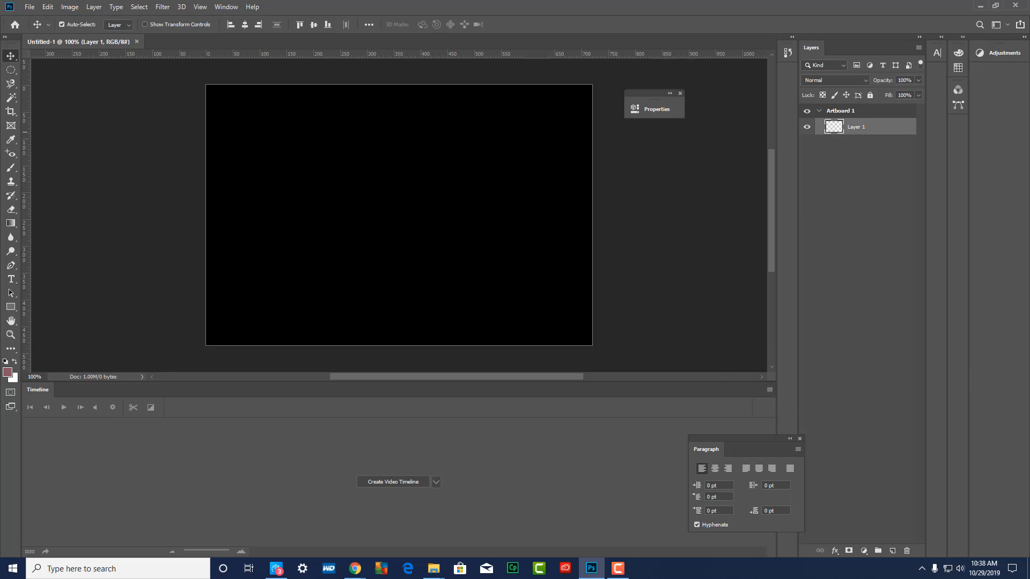
click(226, 7)
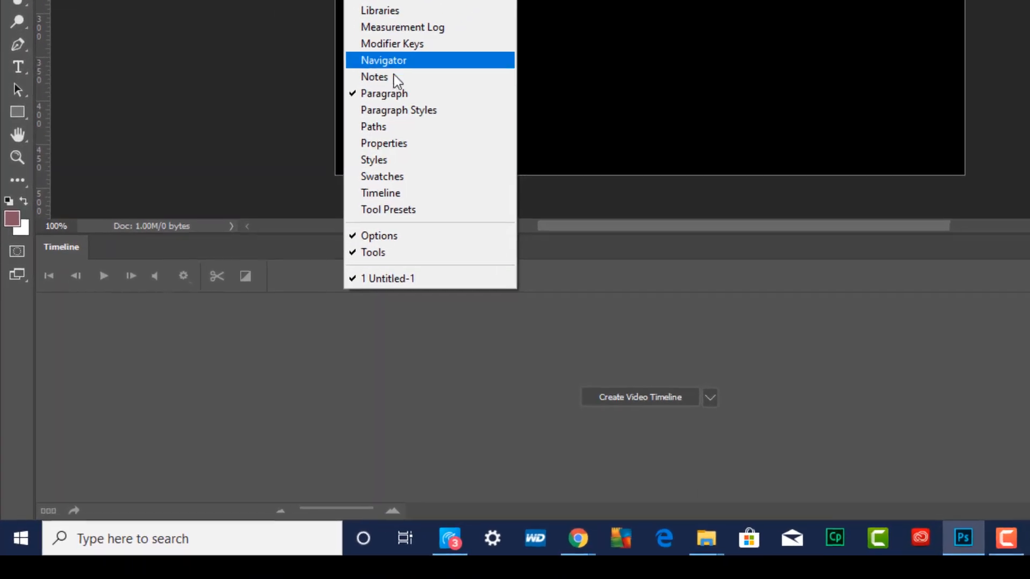
click(387, 197)
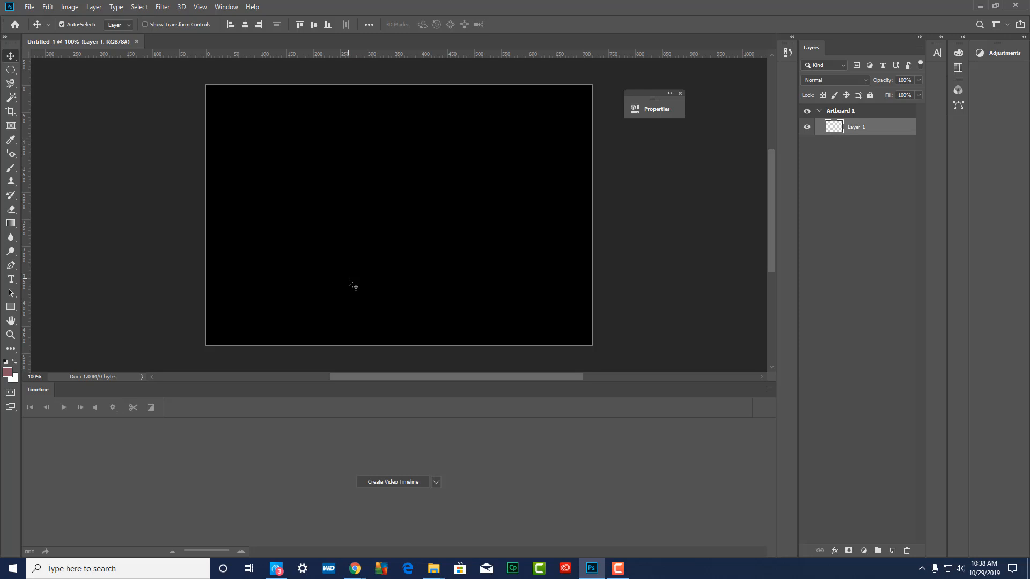
Place the red-fox-2 image from the fox images folder as an embedded object on the artboard
click(30, 7)
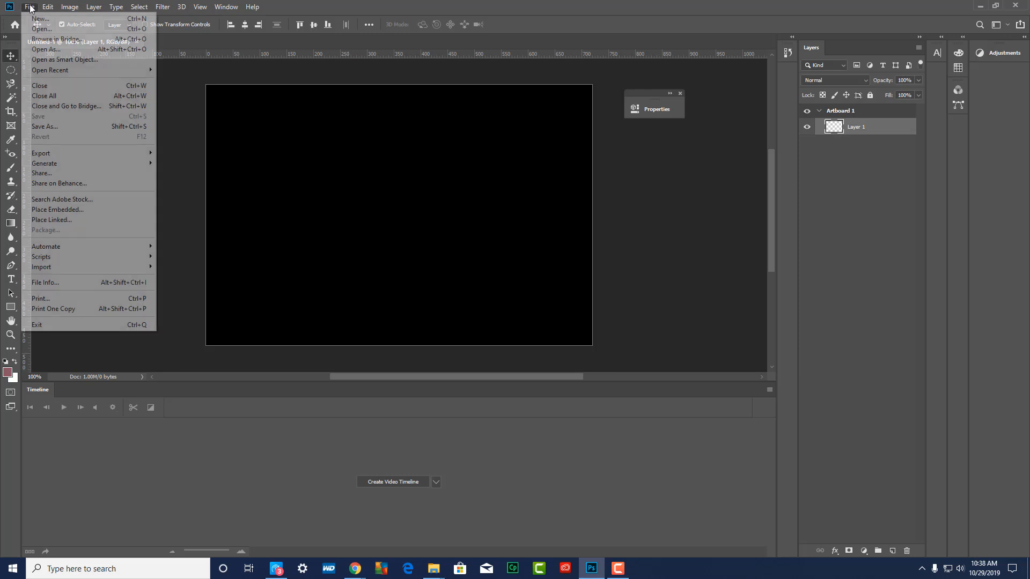
click(82, 209)
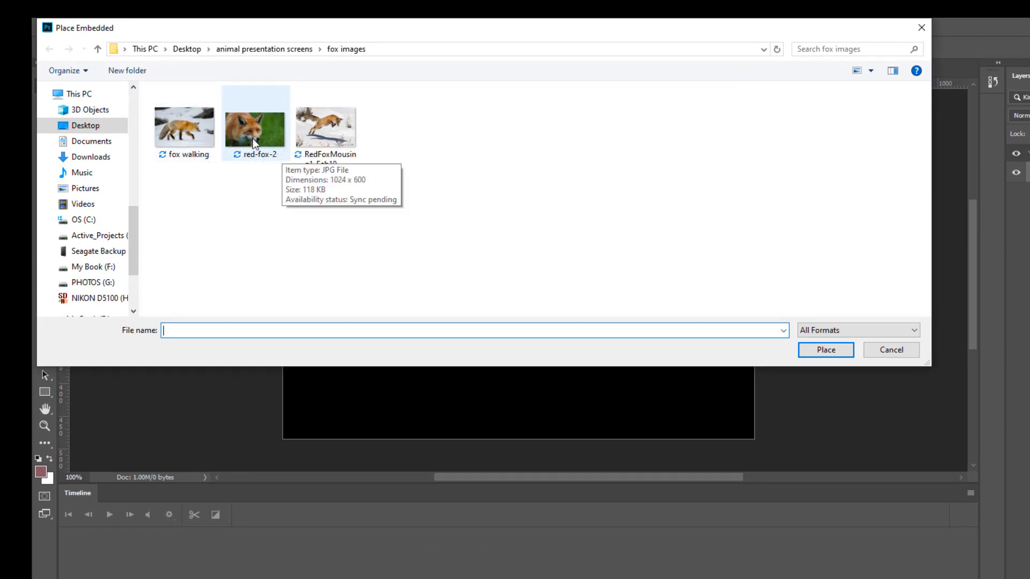
click(253, 141)
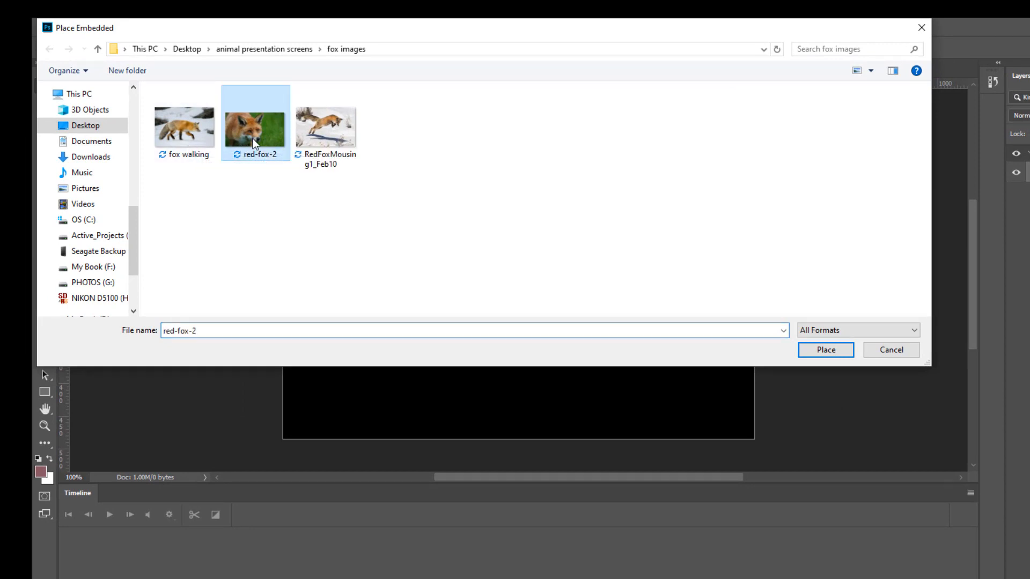
click(825, 350)
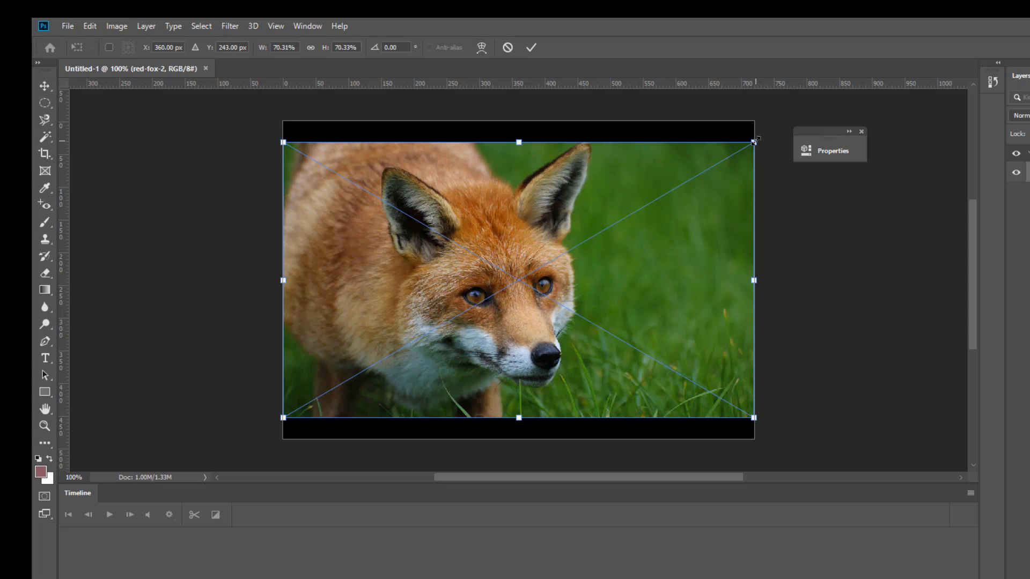
Scale the placed fox image proportionally to about 87.5% so it covers the whole artboard, and commit the placement
drag(754, 141, 790, 108)
key(ctrl+z)
drag(754, 142, 815, 98)
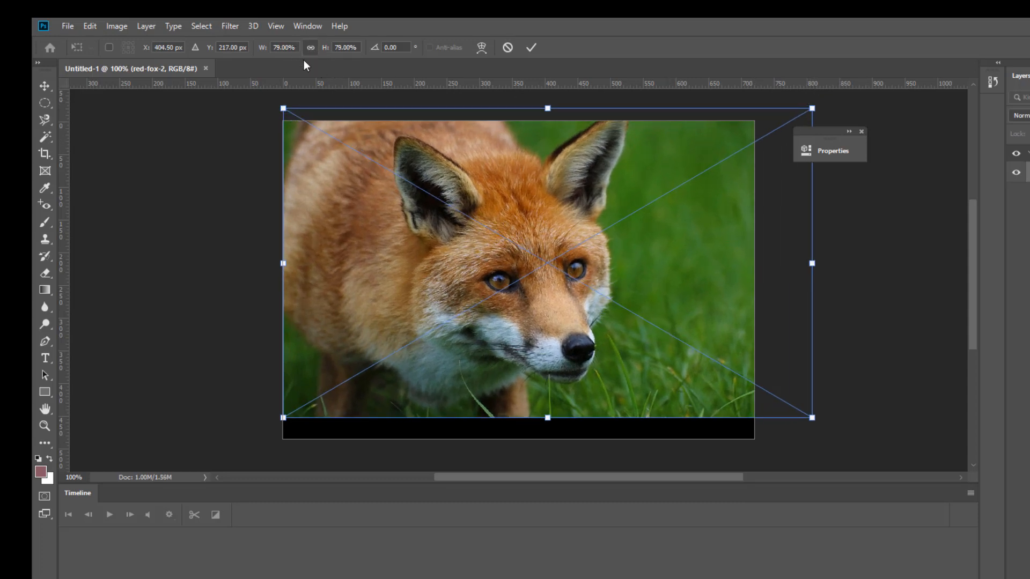
drag(283, 417, 221, 450)
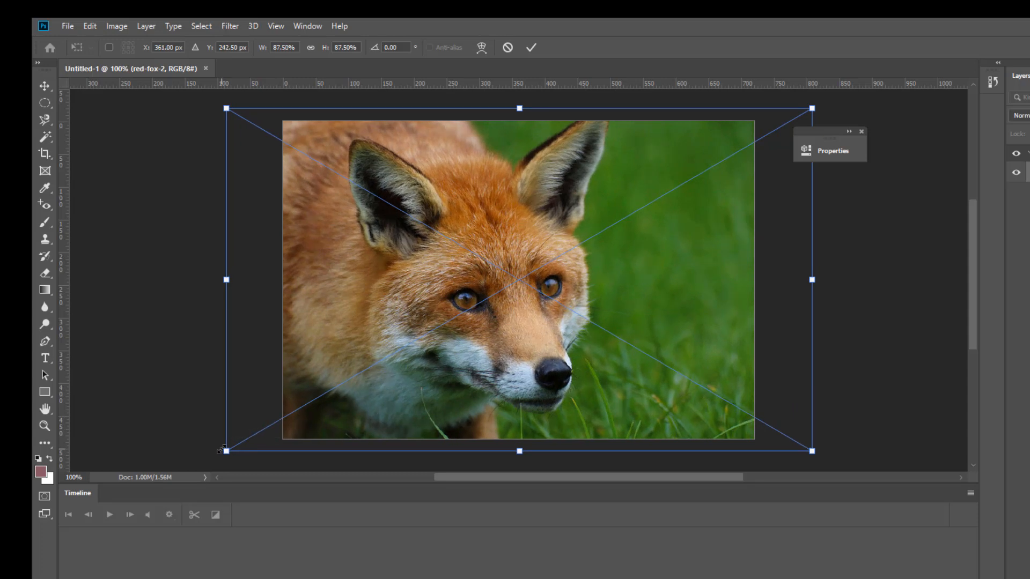
key(Return)
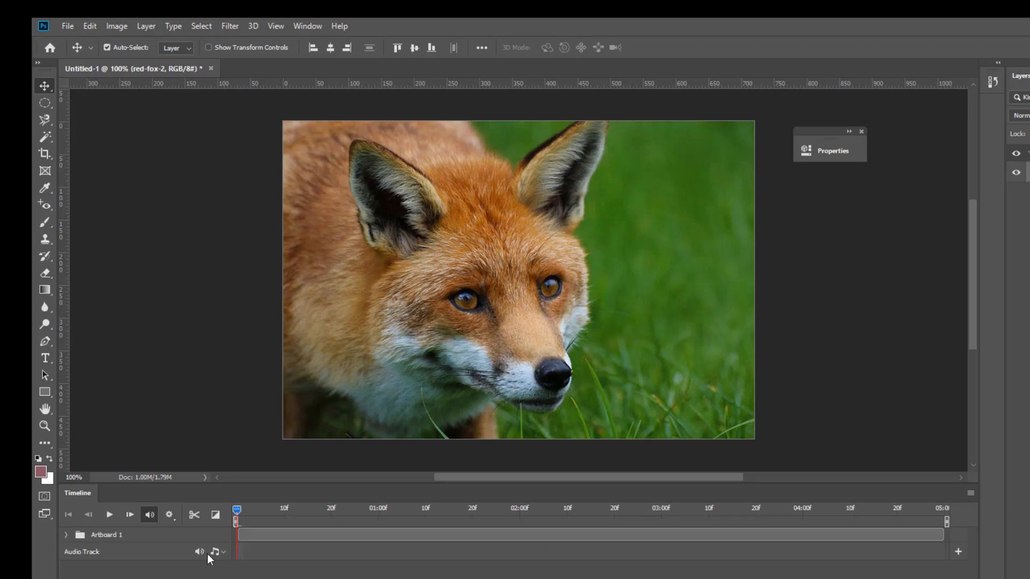
Expand the Artboard 1 group and the red-fox-2 track in the timeline to reveal the layer's animation properties
click(60, 535)
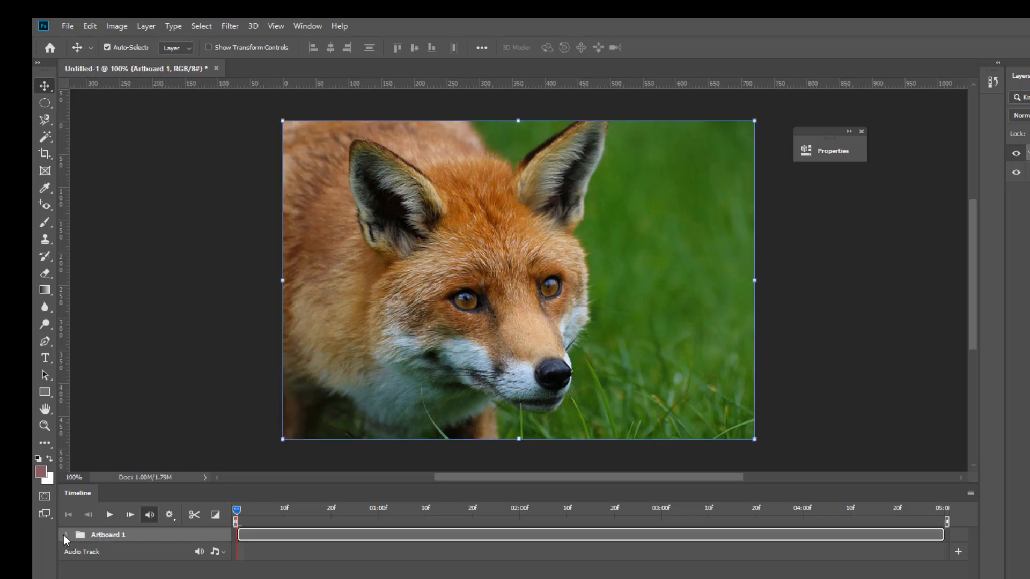
click(66, 535)
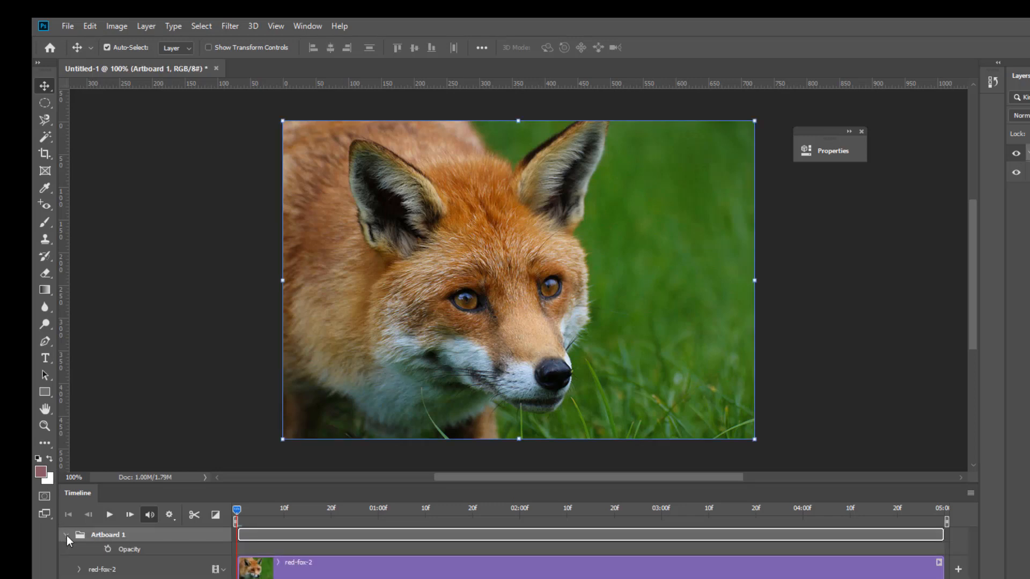
click(67, 535)
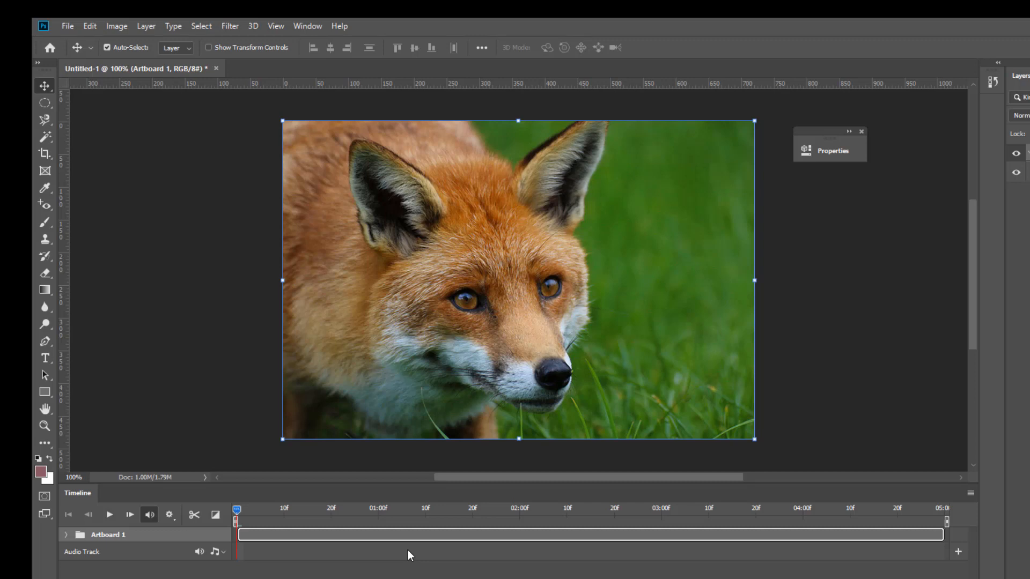
click(825, 369)
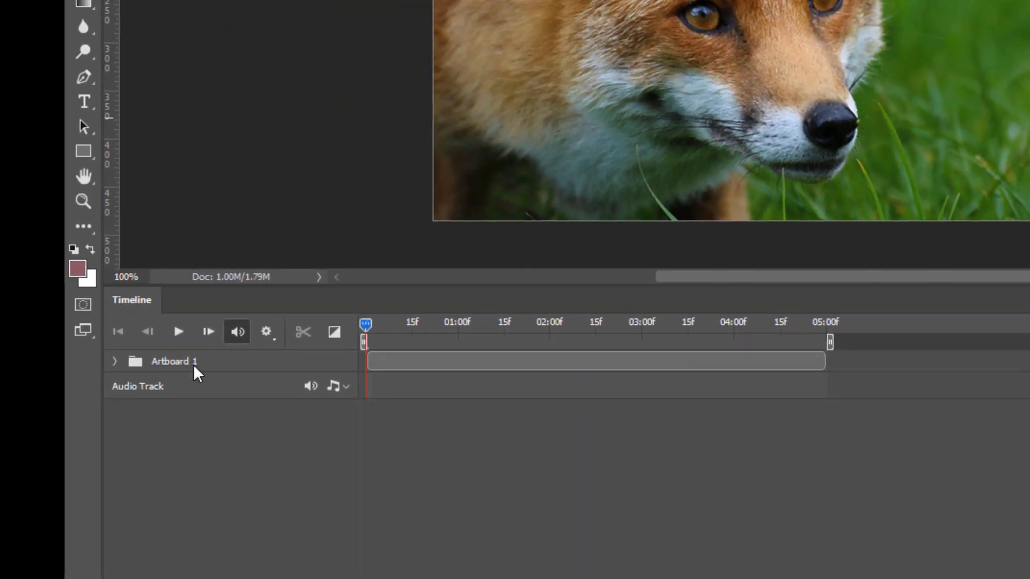
click(117, 361)
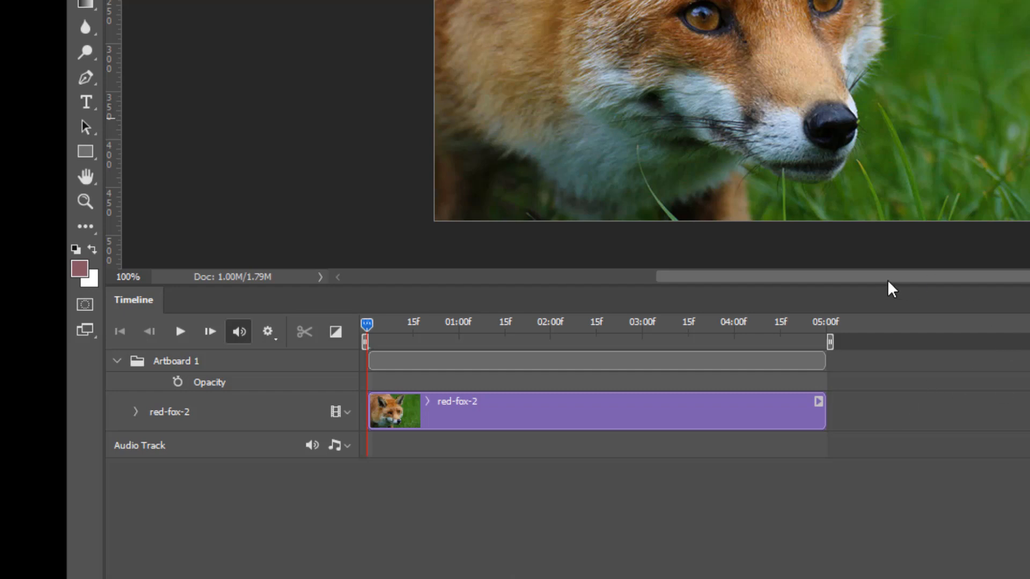
click(136, 411)
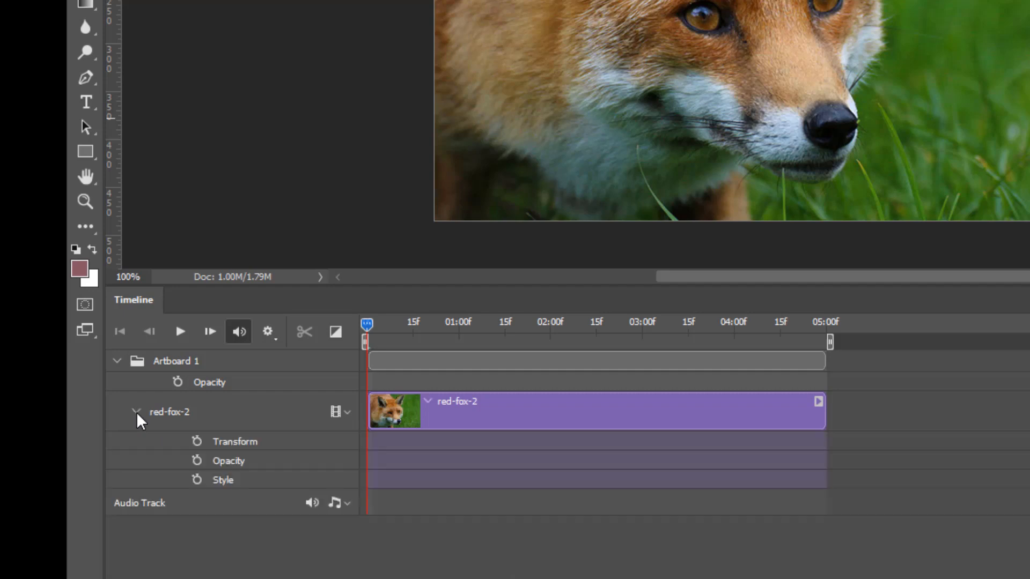
click(136, 412)
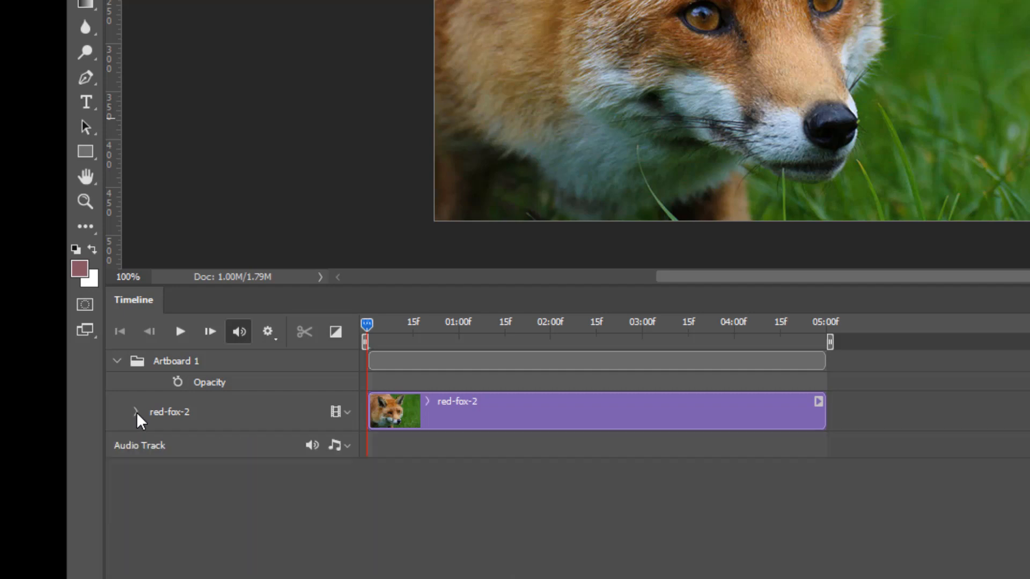
click(136, 412)
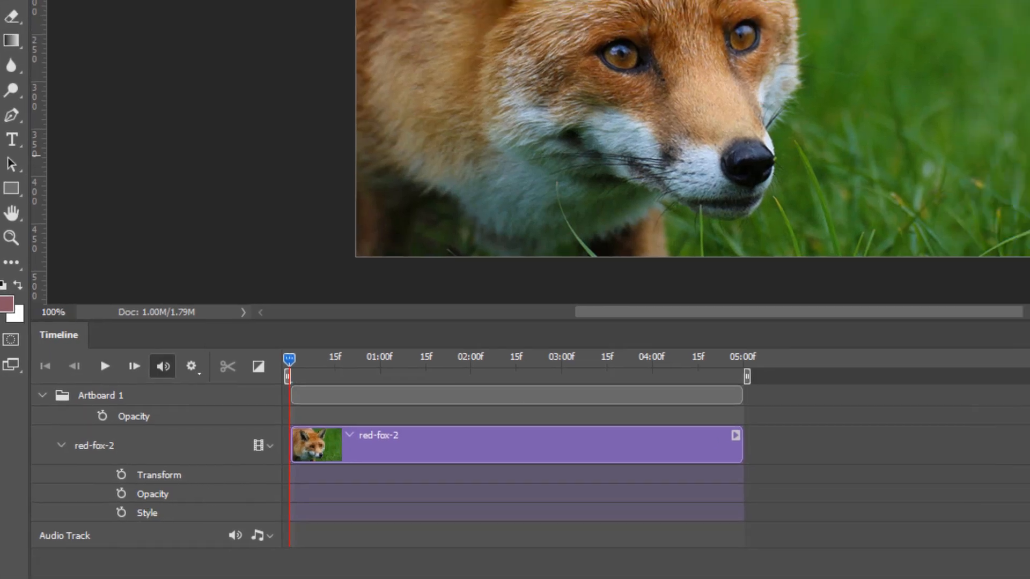
Try rasterizing the red-fox-2 layer and undo the conversion
right_click(767, 203)
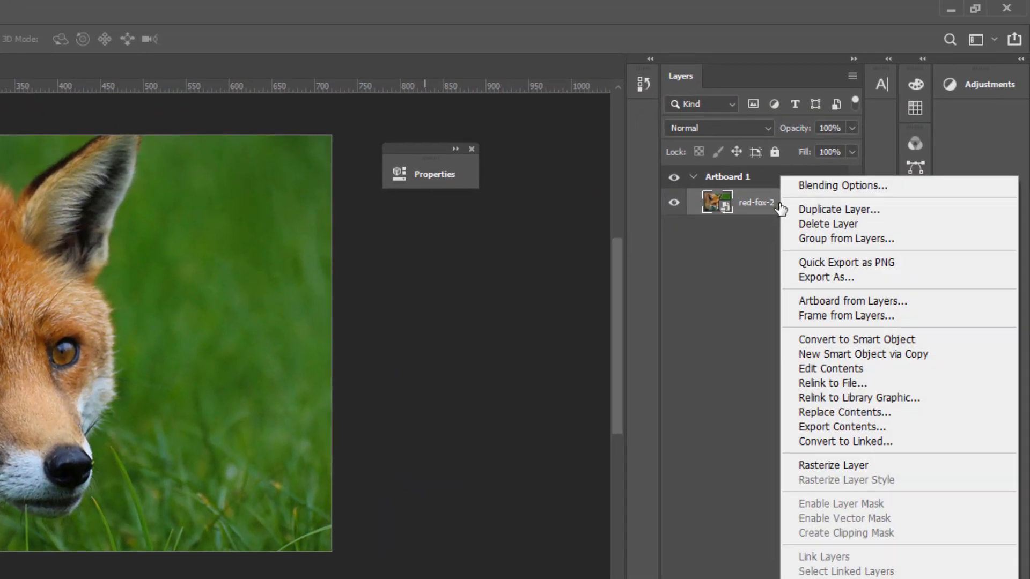
click(827, 466)
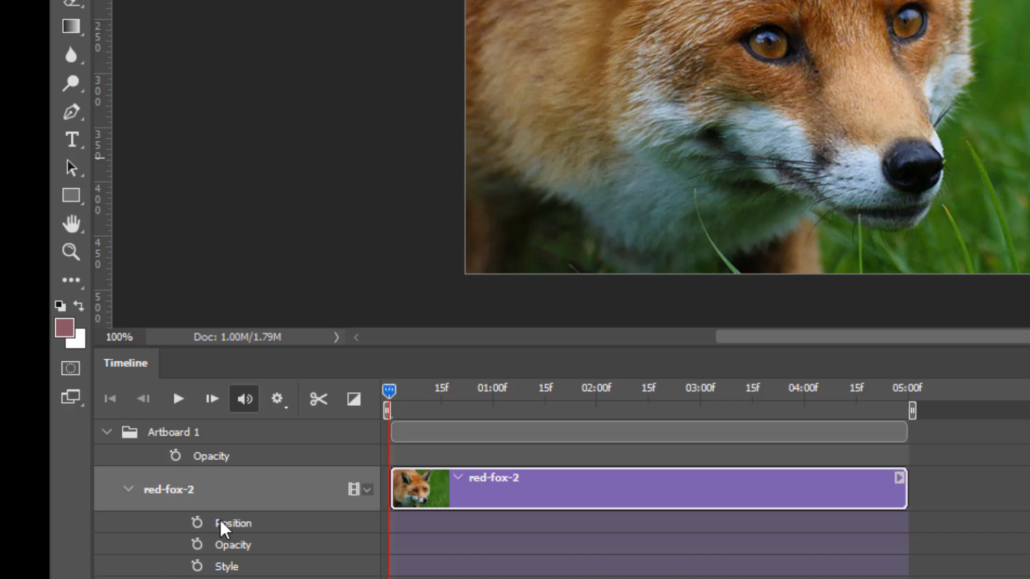
key(ctrl+z)
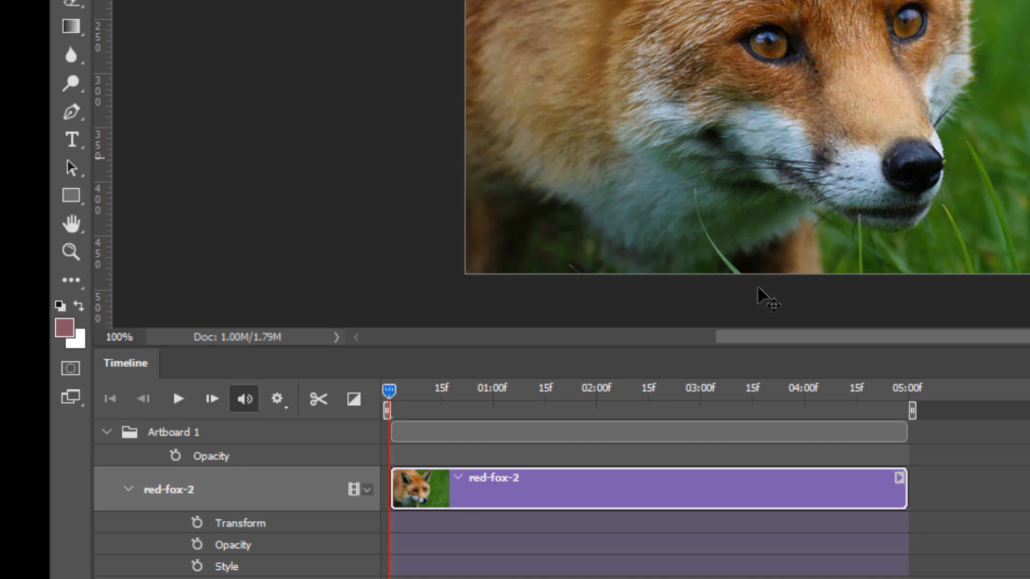
Enable Transform keyframe animation for red-fox-2 at the start of the timeline and add a second Transform keyframe at 03:00f
click(198, 522)
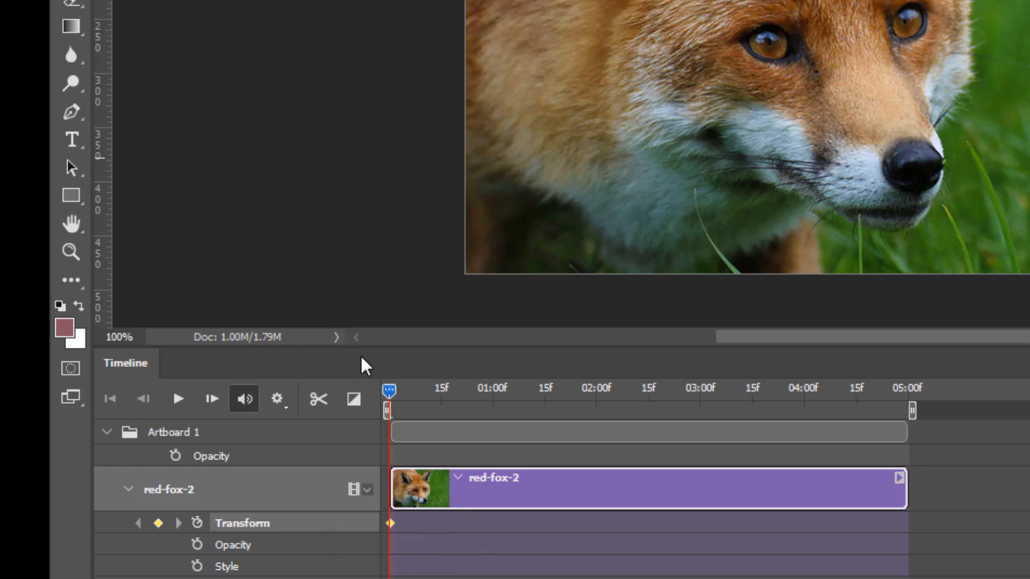
click(394, 398)
drag(415, 402, 899, 420)
drag(835, 416, 391, 427)
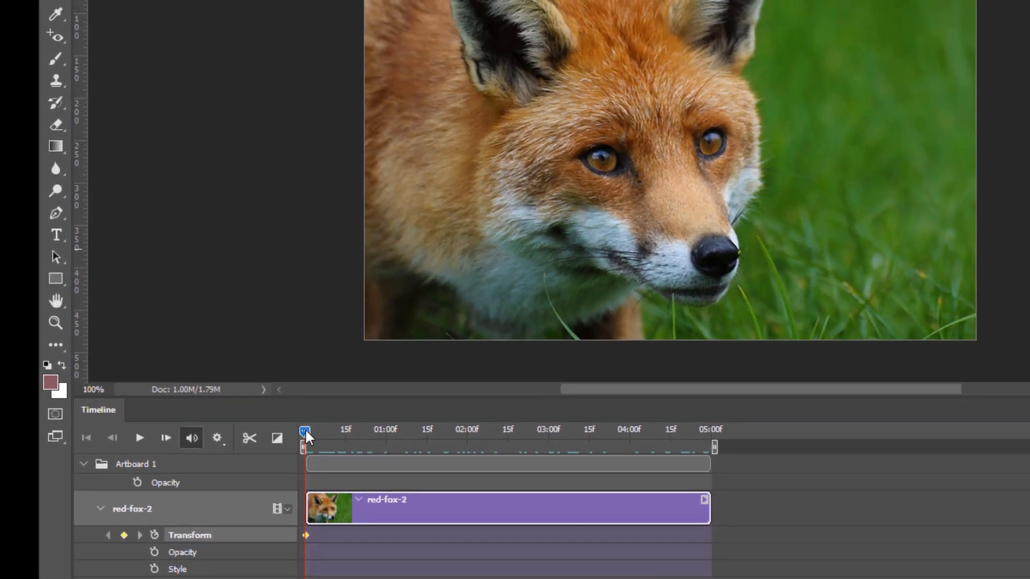
drag(389, 385, 432, 387)
drag(339, 431, 548, 433)
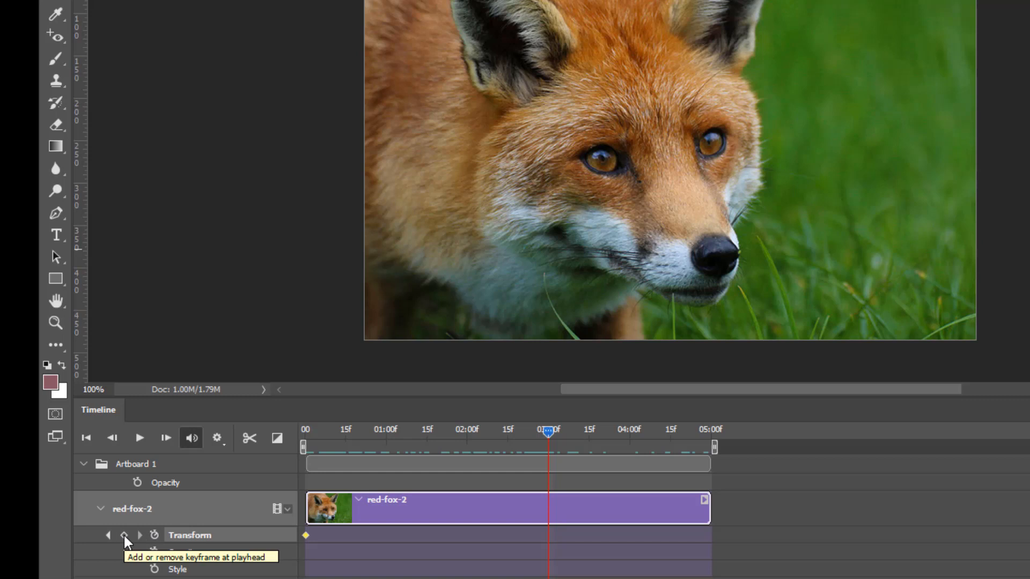
click(124, 535)
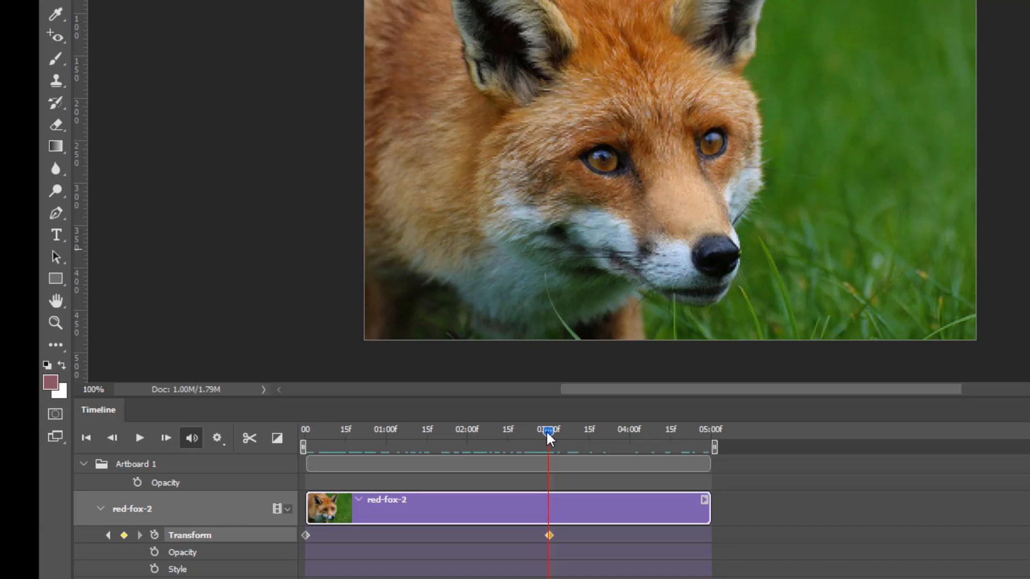
At the first Transform keyframe, scale the red-fox-2 image down to about 21%, move it to the middle of the artboard, and commit the transform
drag(546, 430, 306, 431)
drag(388, 458, 272, 471)
click(306, 535)
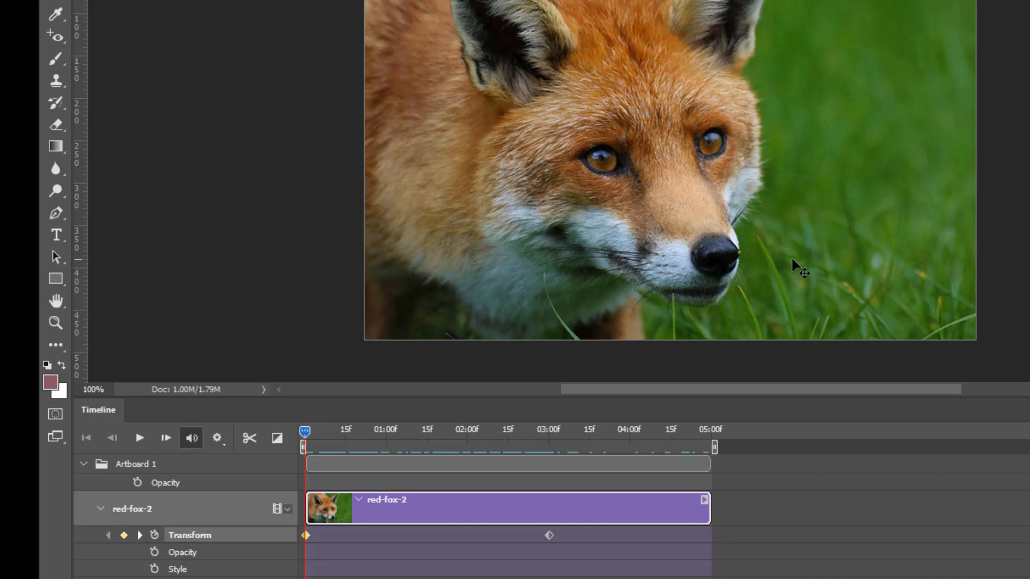
key(ctrl+t)
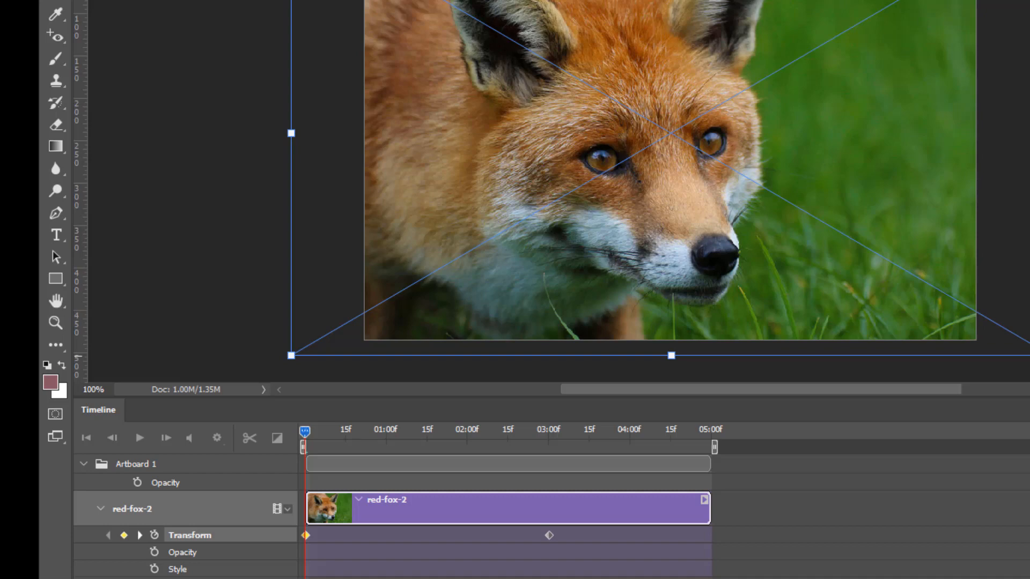
drag(1008, 322, 452, 22)
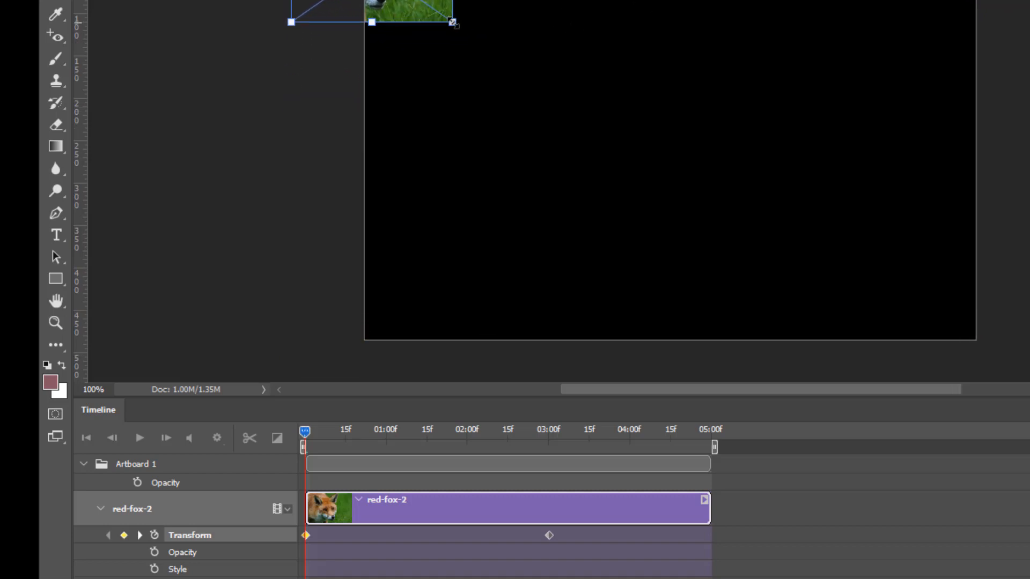
key(ctrl+z)
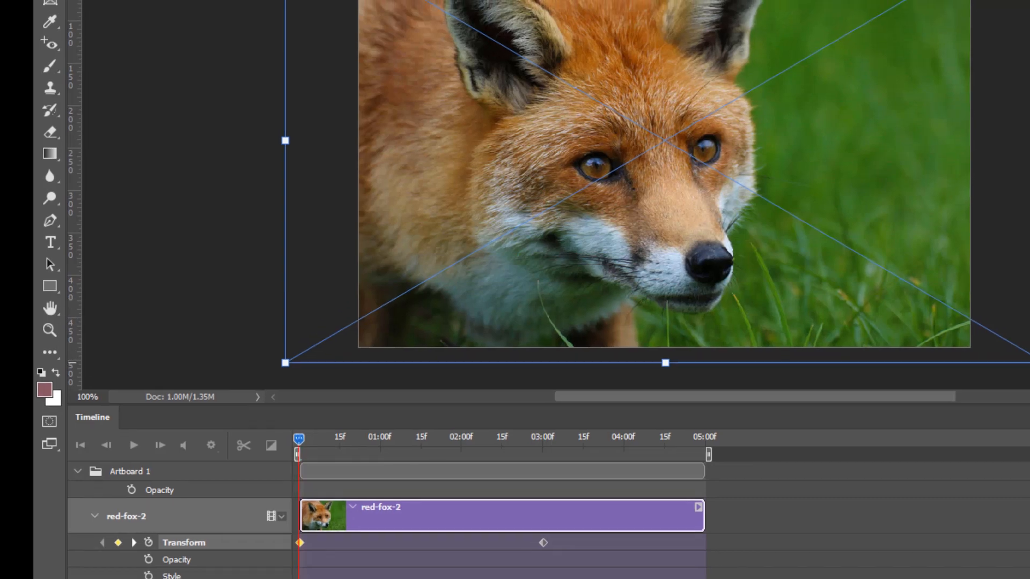
drag(966, 456, 311, 246)
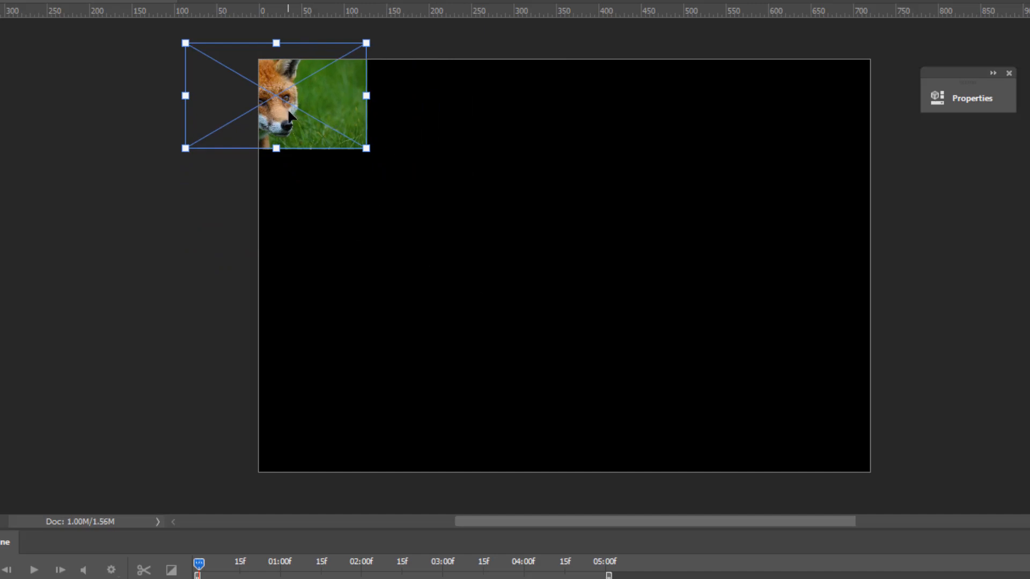
drag(292, 116, 593, 288)
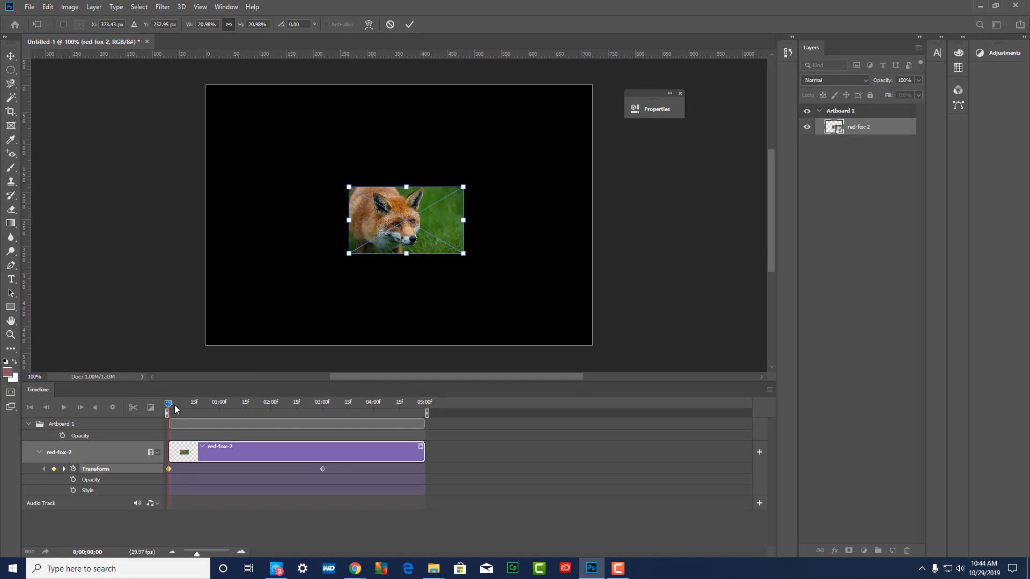
key(Return)
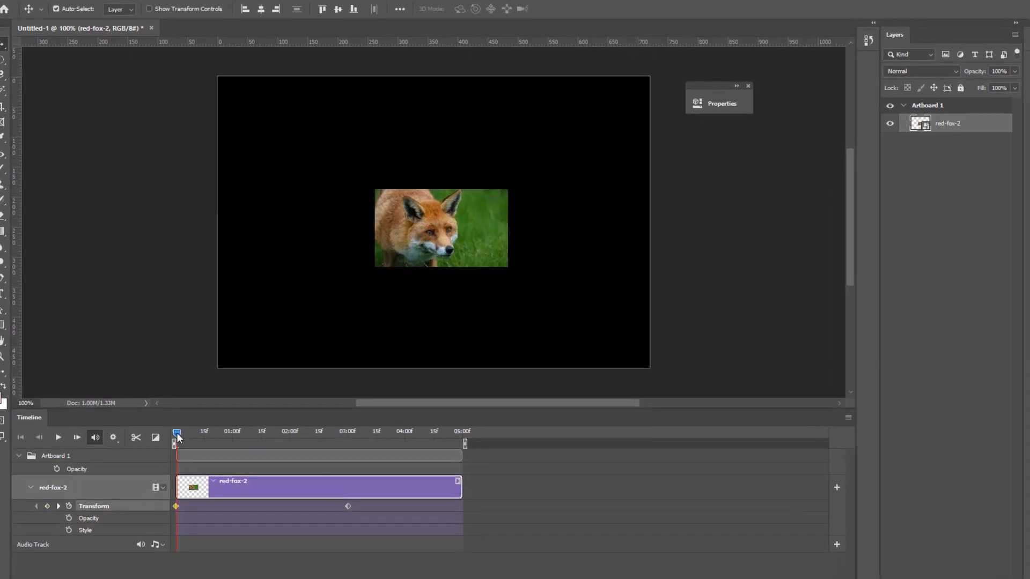
Scrub the opening frames and play the timeline from the start to preview the fox's scaling animation
drag(174, 405, 209, 407)
drag(224, 442, 180, 448)
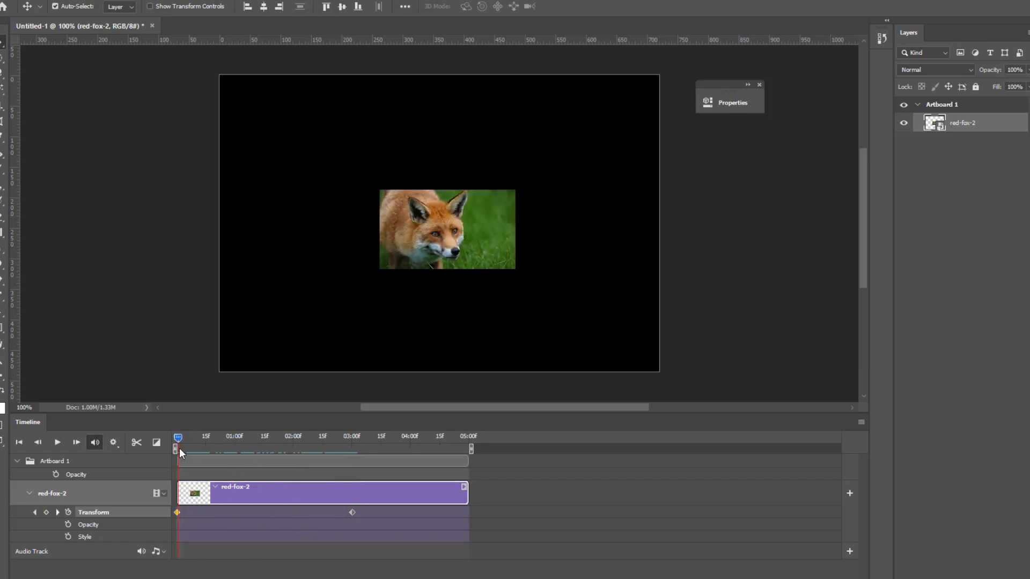
key(space)
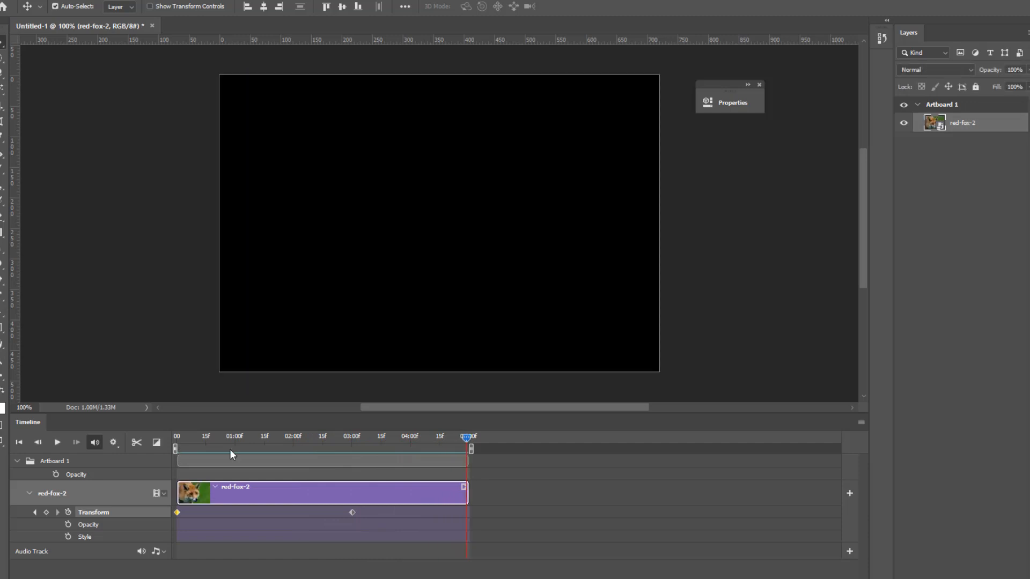
Enable Opacity keyframe animation for red-fox-2 at the start of the timeline and add a second Opacity keyframe at 03:00f
drag(467, 439, 175, 444)
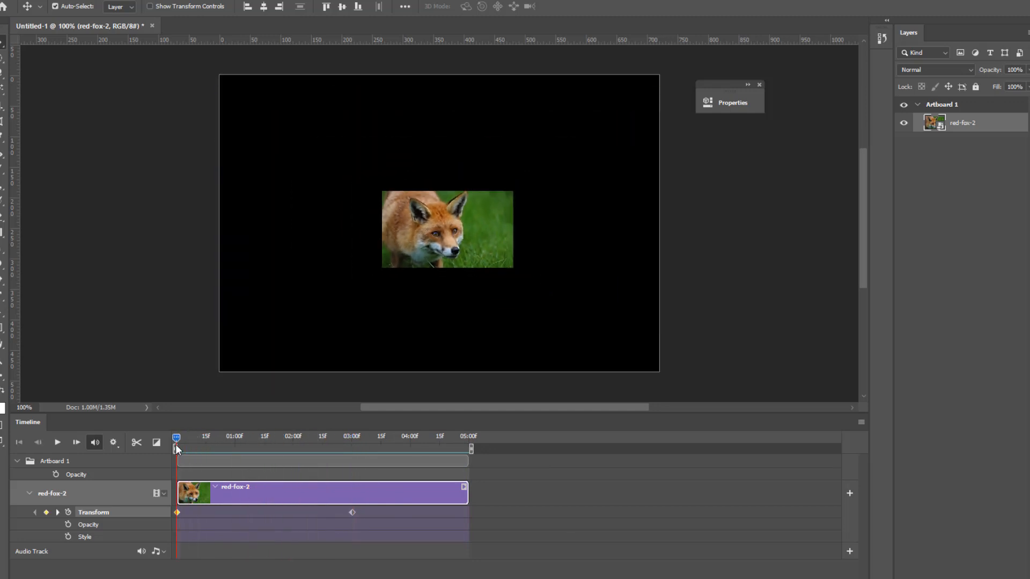
click(69, 524)
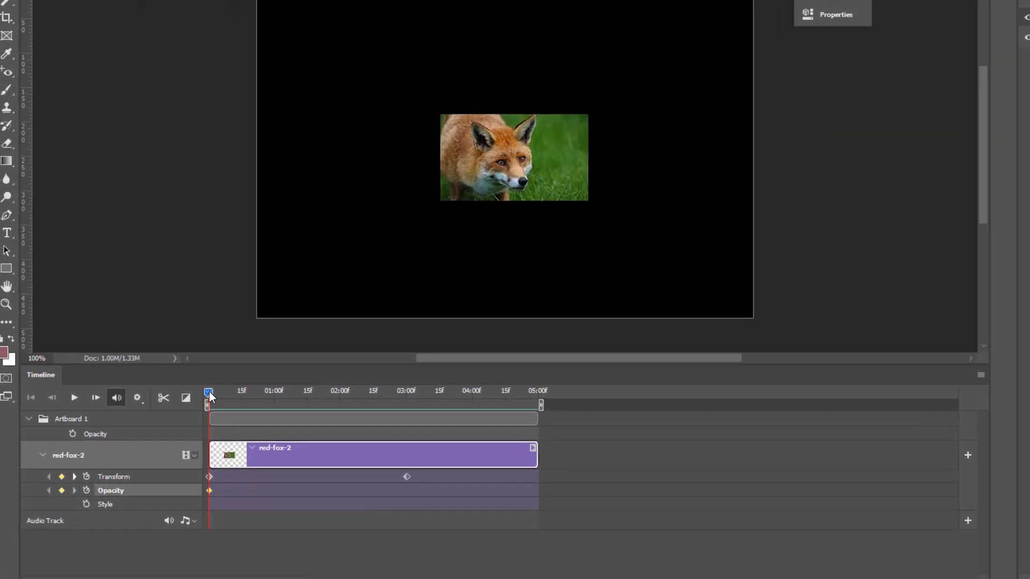
drag(175, 436, 323, 443)
drag(424, 350, 461, 350)
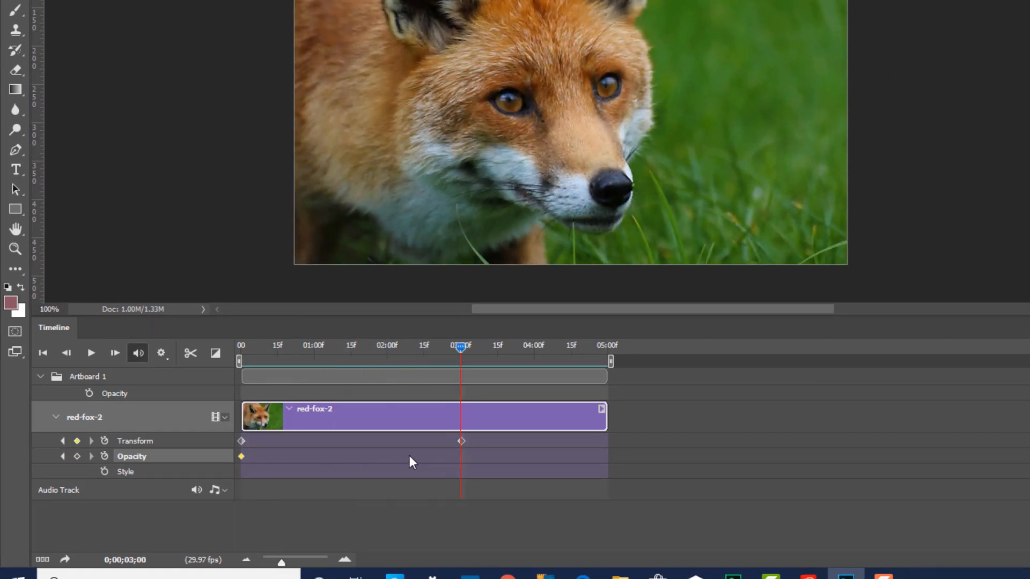
click(76, 456)
Set the red-fox-2 layer's opacity to 0% at the start of the timeline, and scrub to 03:00f to check the fade-in
drag(461, 348, 234, 386)
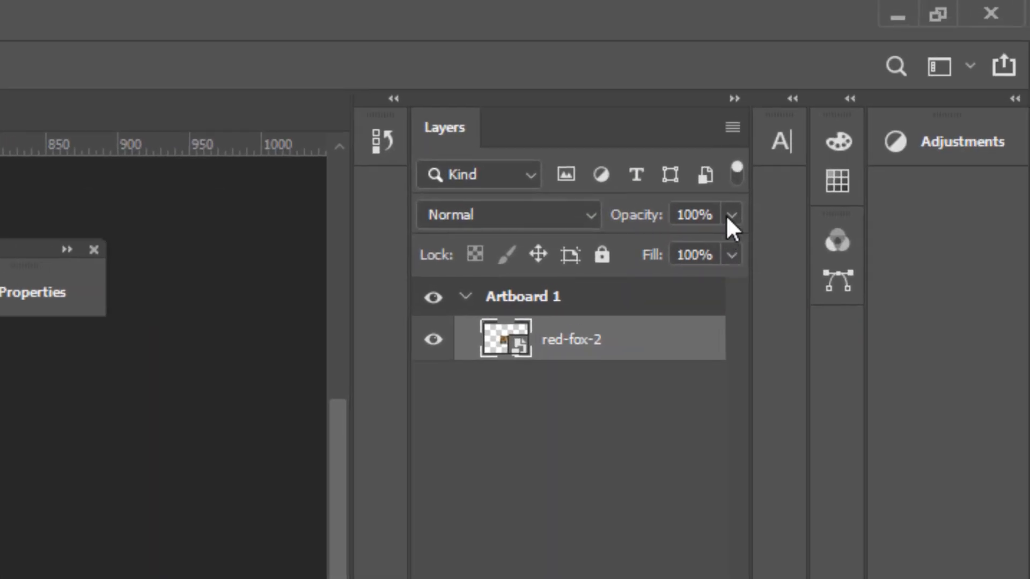
click(731, 217)
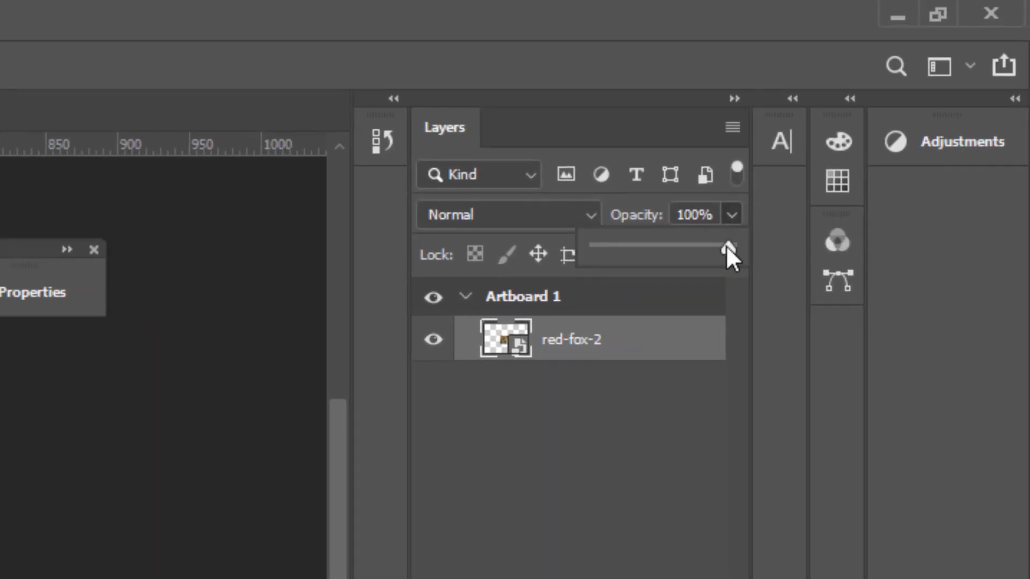
drag(726, 246, 575, 256)
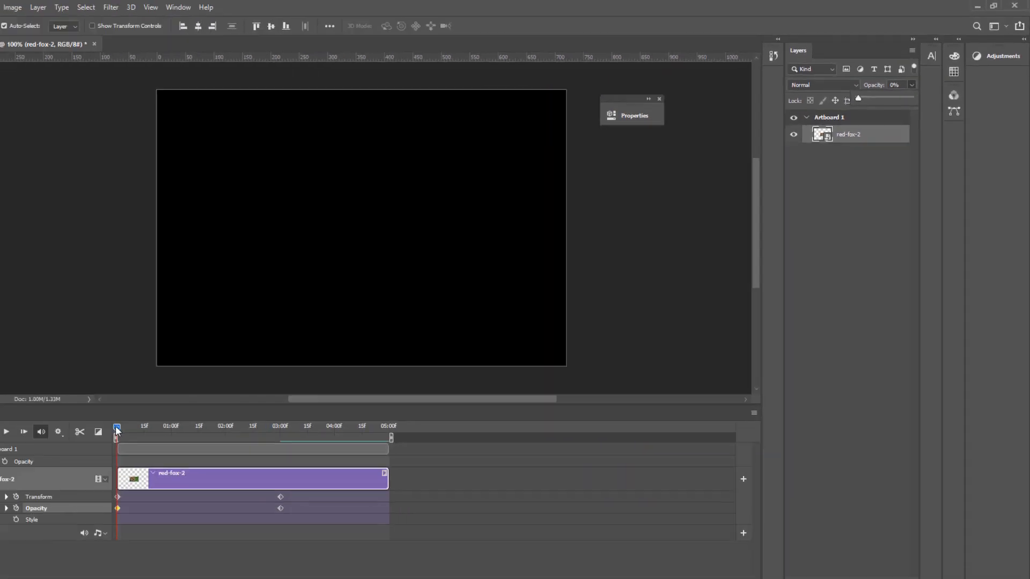
drag(122, 427, 180, 427)
drag(227, 404, 322, 413)
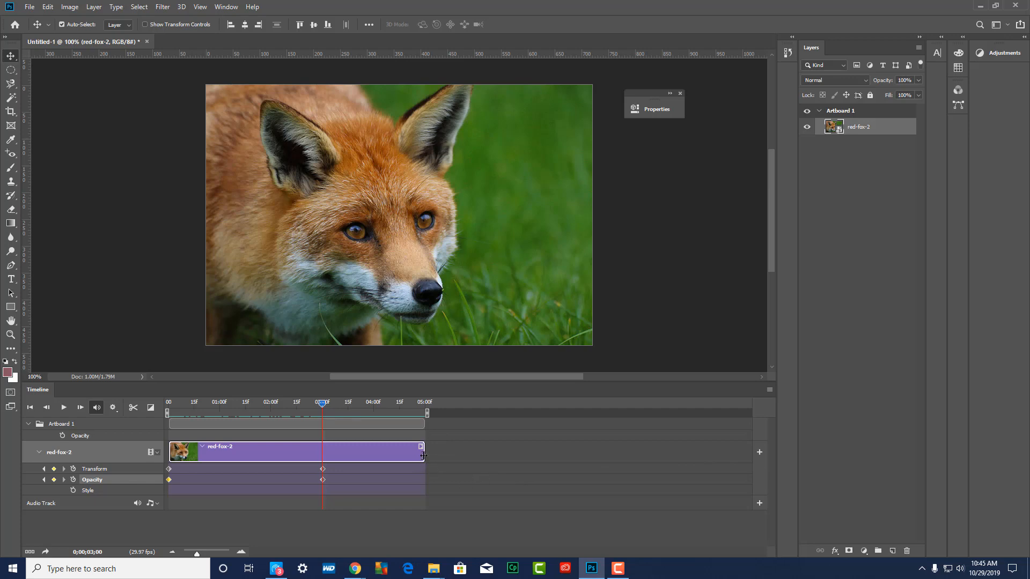
Extend the end of the red-fox-2 clip in the timeline to about 10:03f
drag(423, 456, 696, 469)
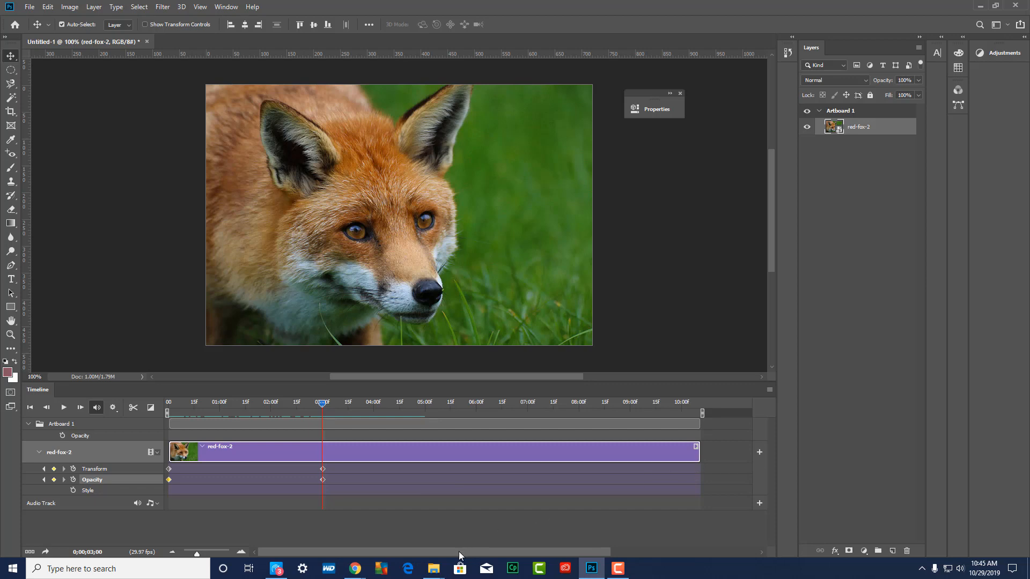
drag(459, 551, 513, 552)
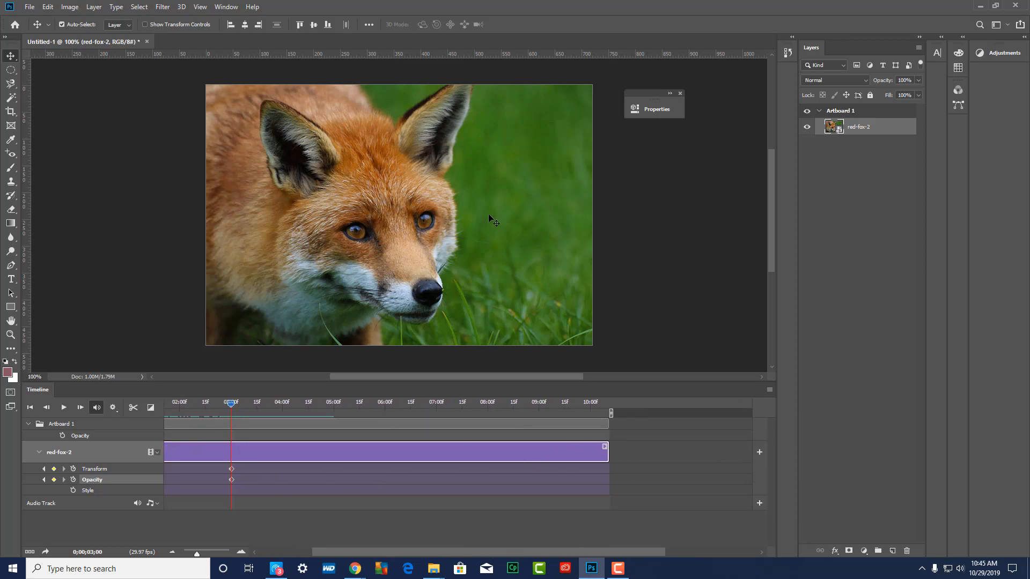
click(234, 405)
drag(335, 404, 569, 417)
drag(482, 417, 524, 424)
drag(608, 454, 597, 454)
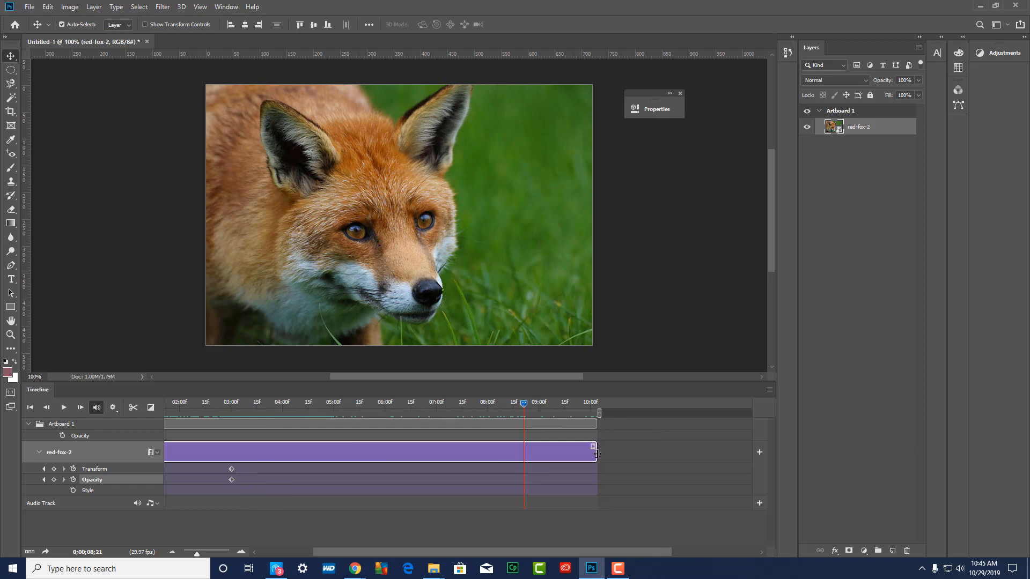
click(597, 453)
Play the lengthened animation from the start of the timeline to review the combined scaling and fade-in
drag(524, 402, 95, 408)
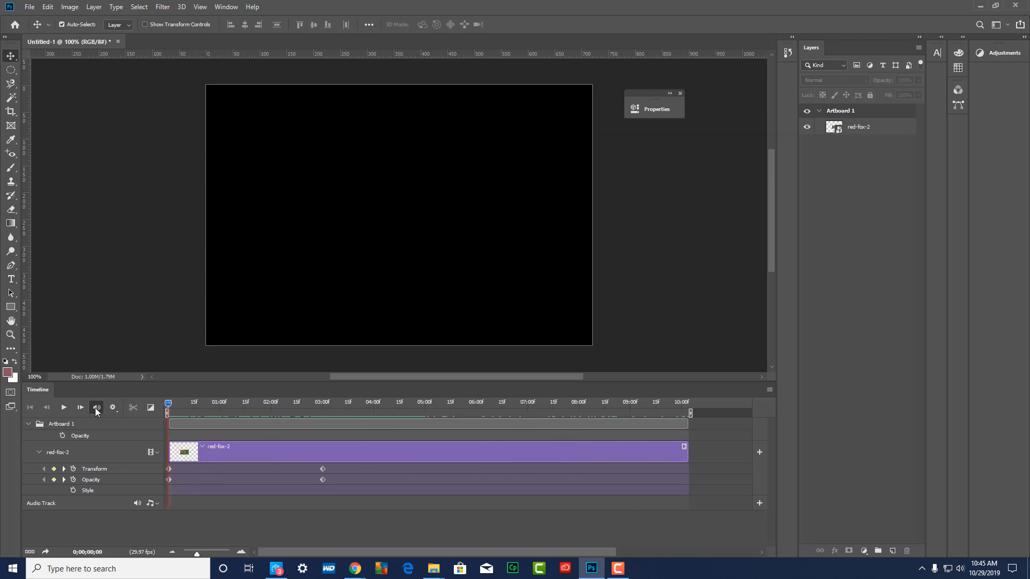
key(space)
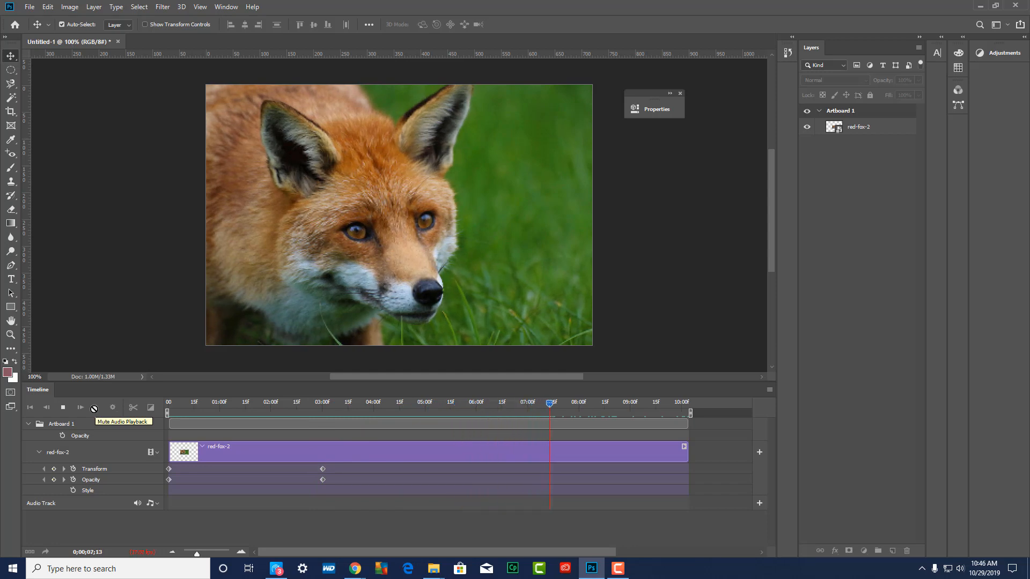
key(space)
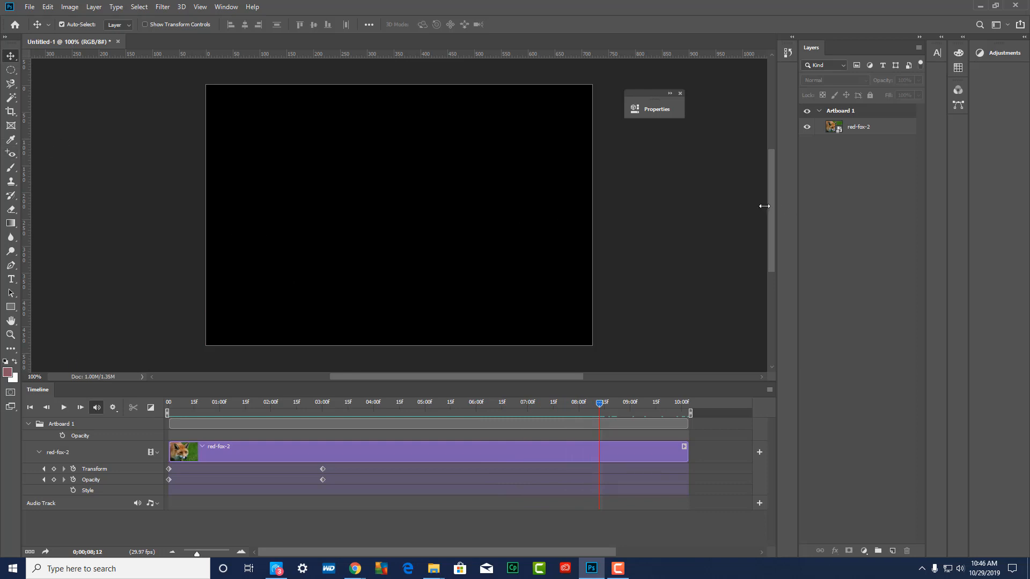
Select the Transform keyframe at 03:00f and scrub the playhead around it to examine the frames after the zoom ends
drag(599, 404, 372, 408)
mouse_move(443, 406)
mouse_down()
mouse_move(521, 408)
mouse_move(451, 408)
mouse_up()
drag(448, 403, 323, 432)
drag(325, 410, 340, 402)
click(322, 468)
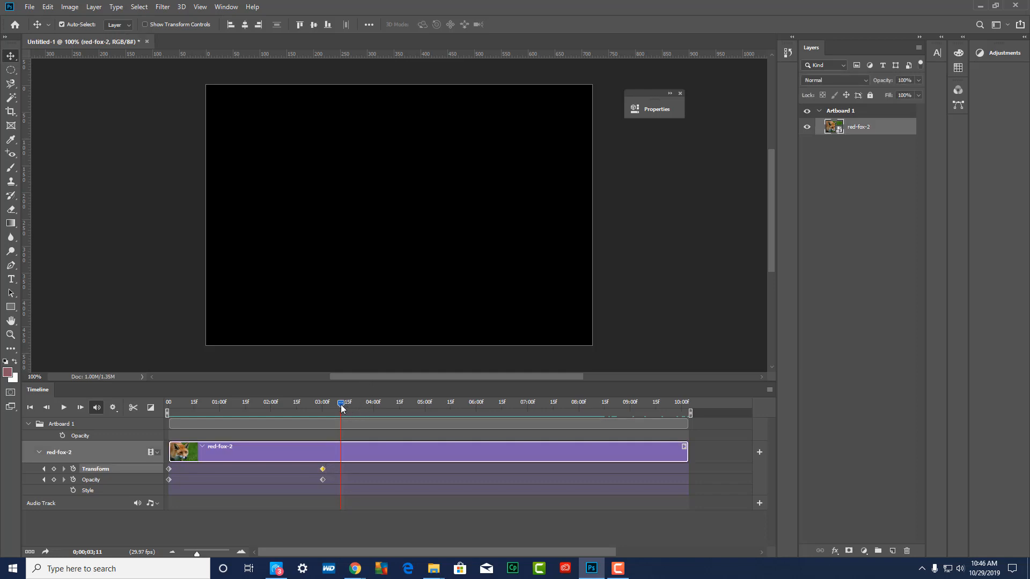
drag(340, 404, 324, 410)
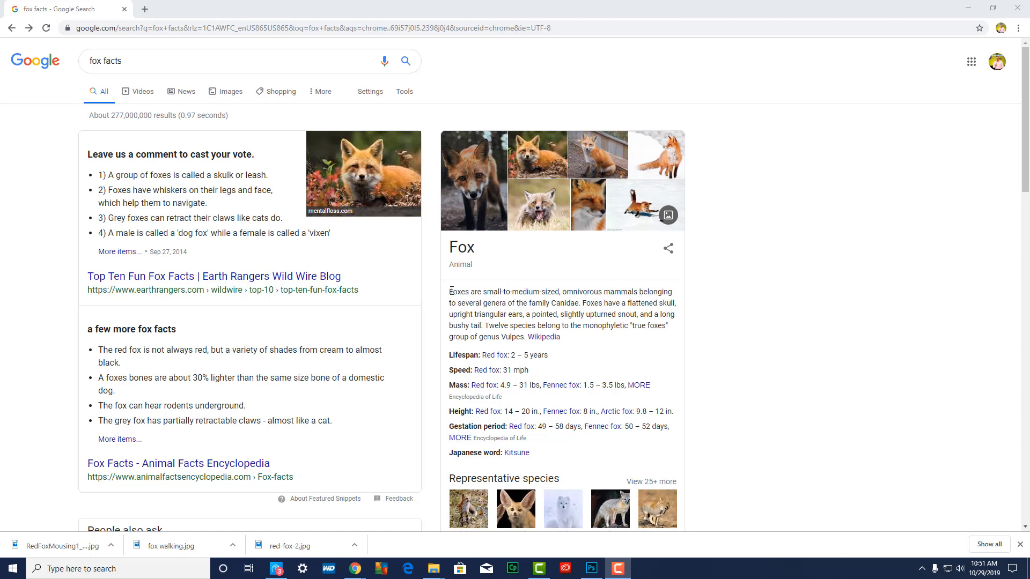
Copy the Wikipedia description of foxes from the Google results for "fox facts" in Chrome, and return to Photoshop
drag(450, 291, 568, 338)
right_click(549, 316)
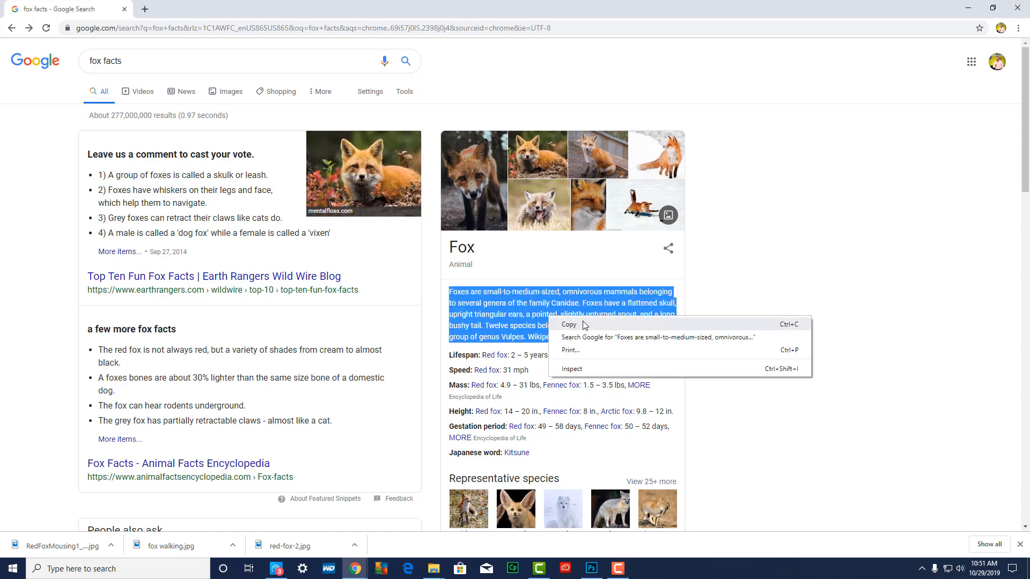
click(585, 324)
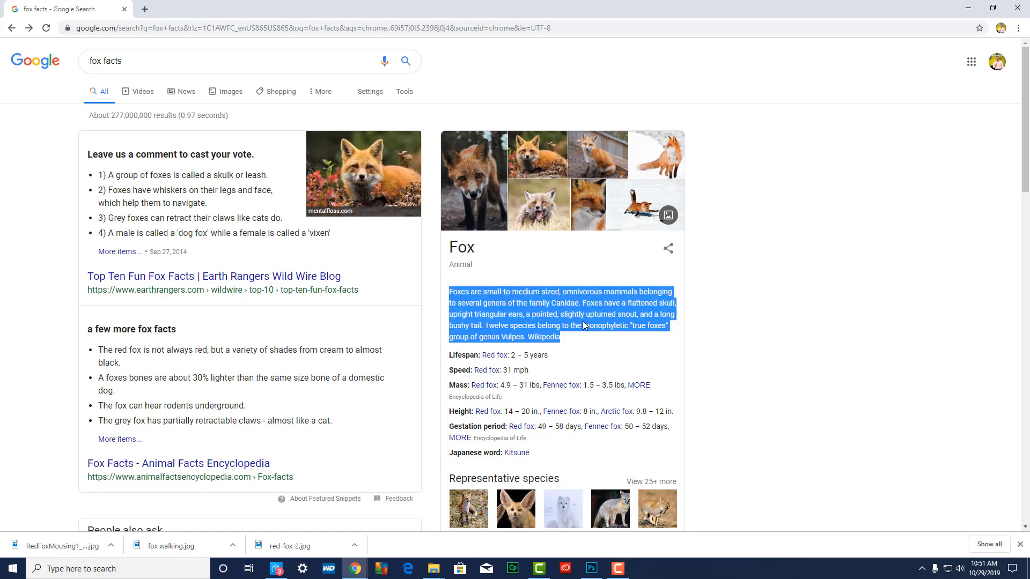
click(965, 9)
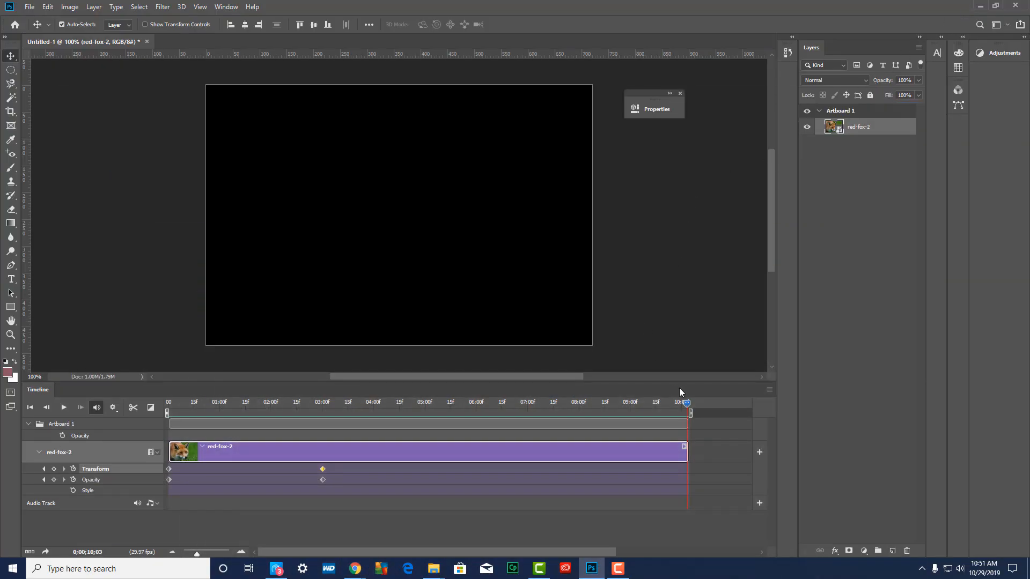
At 04:28f, draw a paragraph text box over the upper-right part of the fox photo and paste the copied description into it
click(685, 404)
drag(686, 406, 688, 407)
click(11, 279)
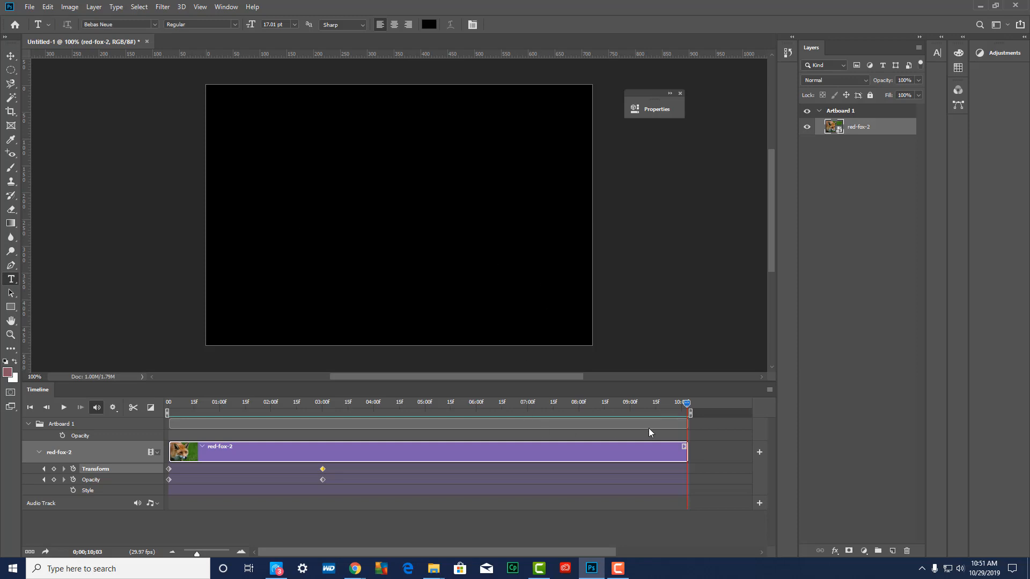
drag(686, 407, 300, 415)
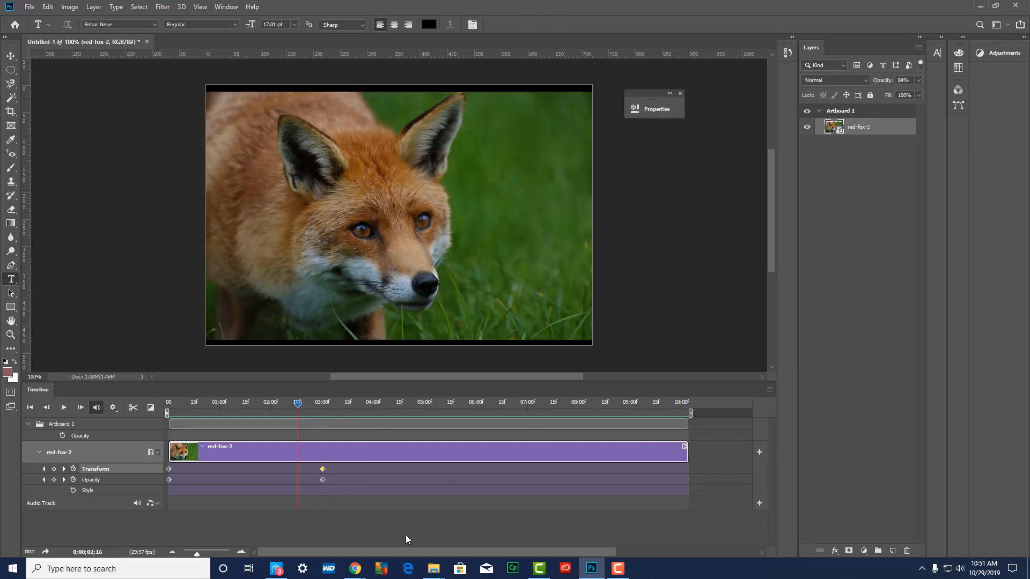
drag(298, 403, 339, 403)
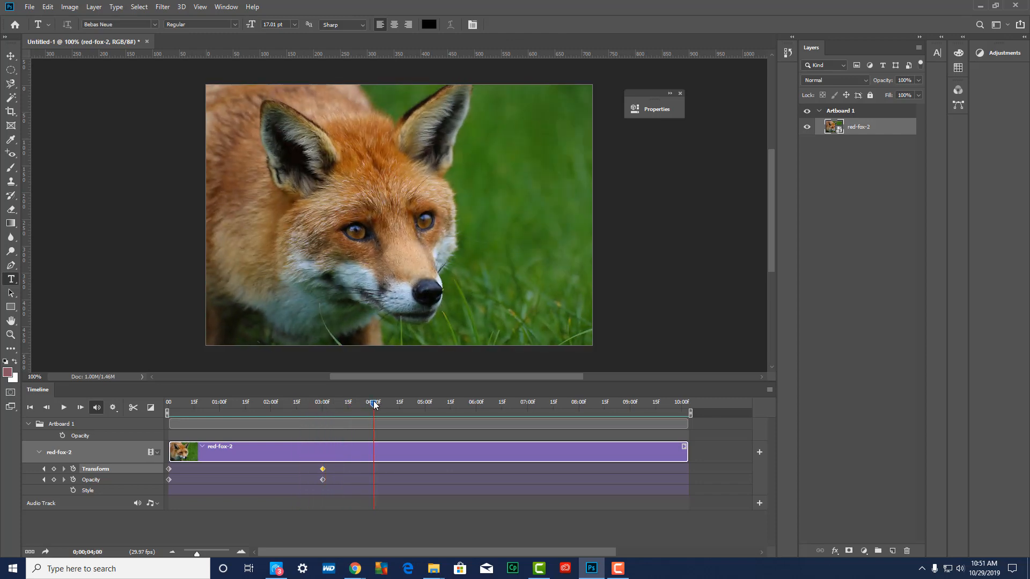
drag(373, 404, 421, 405)
drag(399, 146, 578, 252)
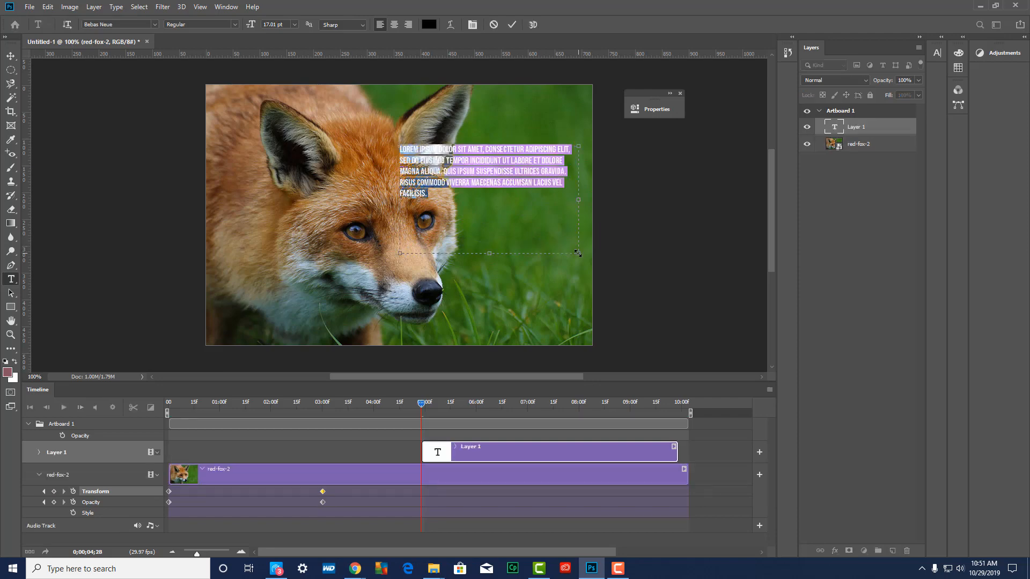
key(ctrl+v)
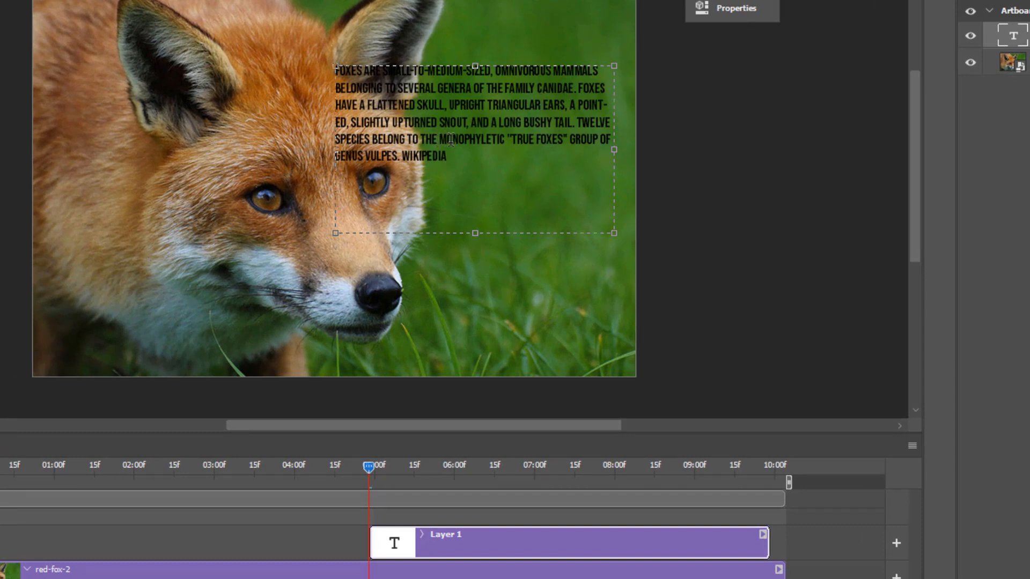
Select the whole pasted fox description and set its text color to white (ffffff)
drag(451, 156, 268, 58)
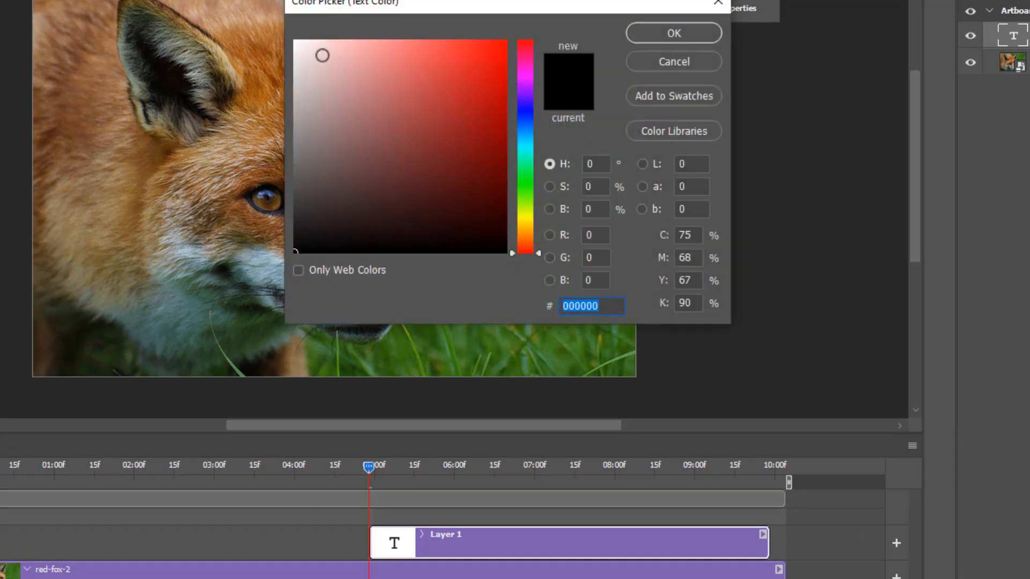
text(ffffff)
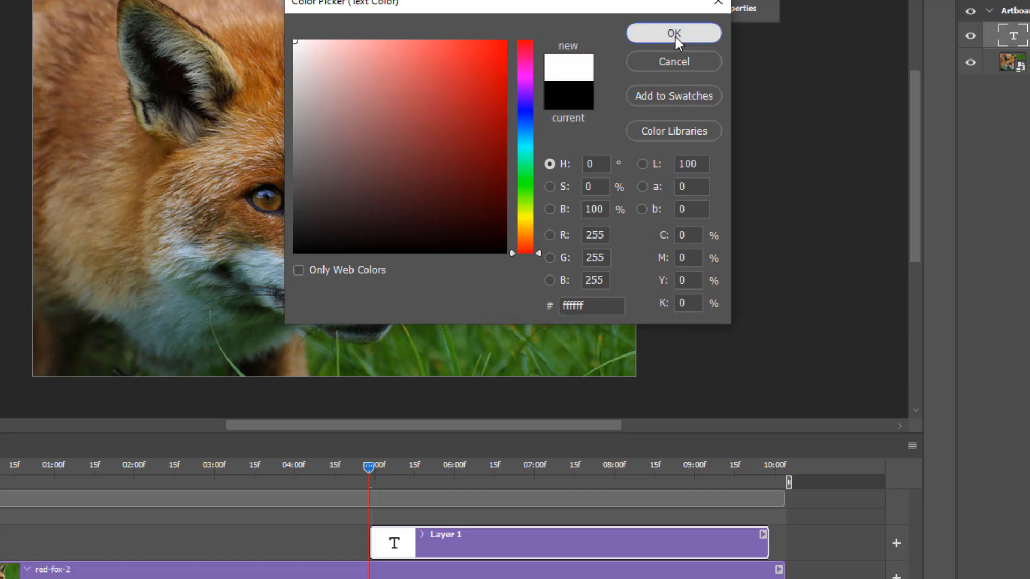
click(674, 33)
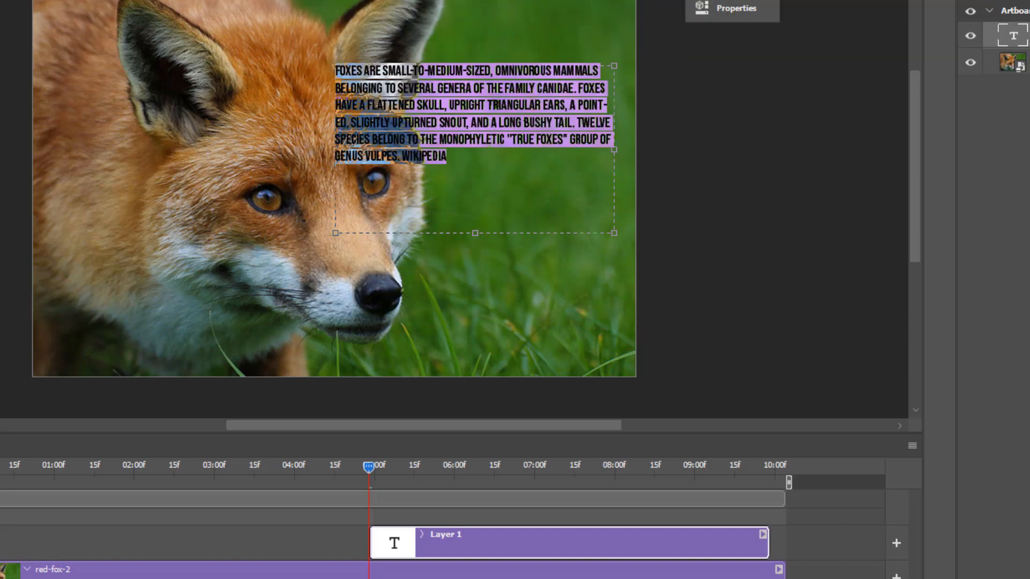
Enlarge the fox description to 26.01 pt and extend its text box downward until the whole description fits
key(ctrl+shift+period)
key(ctrl+shift+period)
key(ctrl+shift+period)
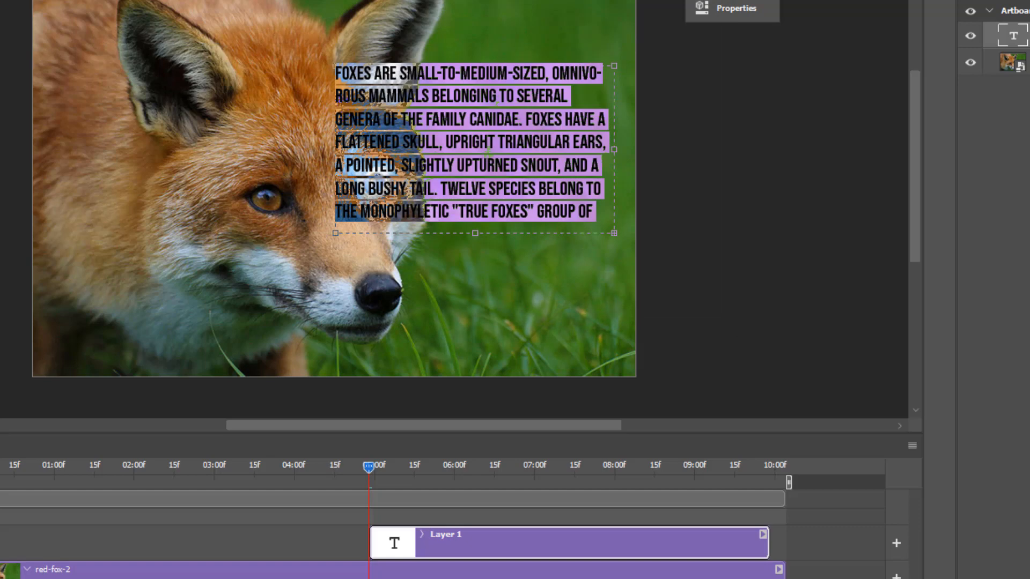
key(ctrl+shift+comma)
key(ctrl+shift+comma)
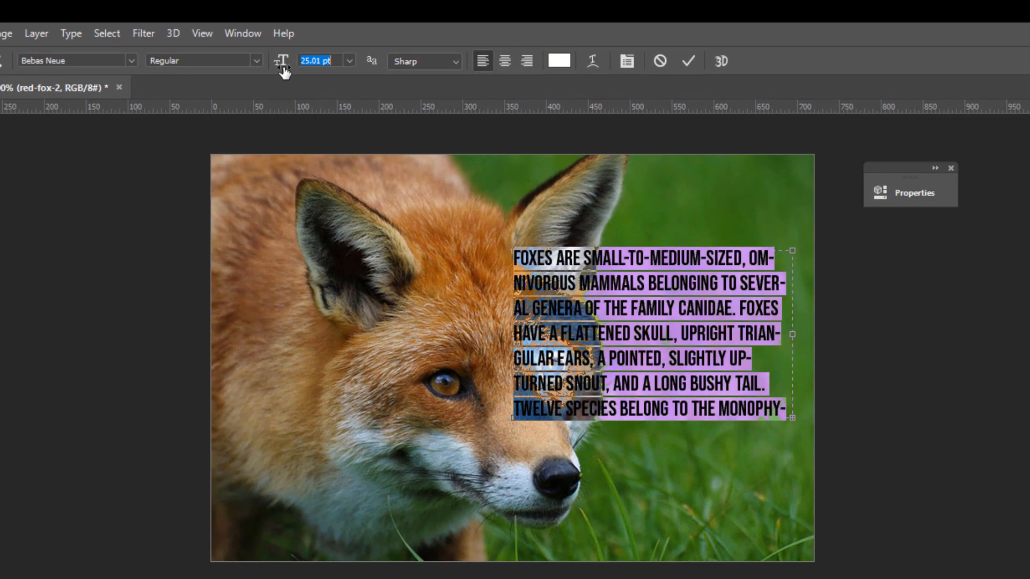
drag(283, 71, 285, 70)
key(Return)
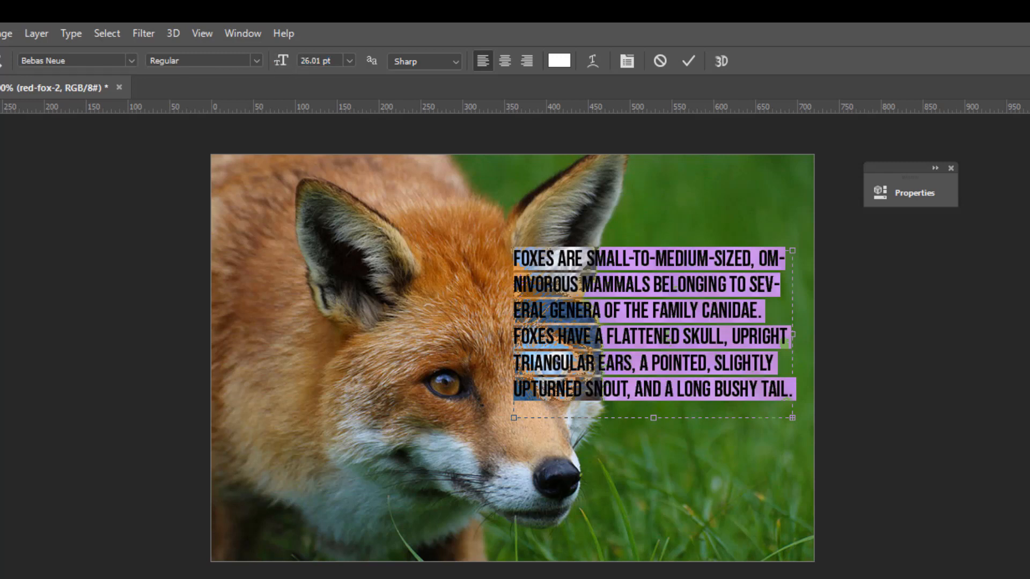
drag(653, 418, 653, 508)
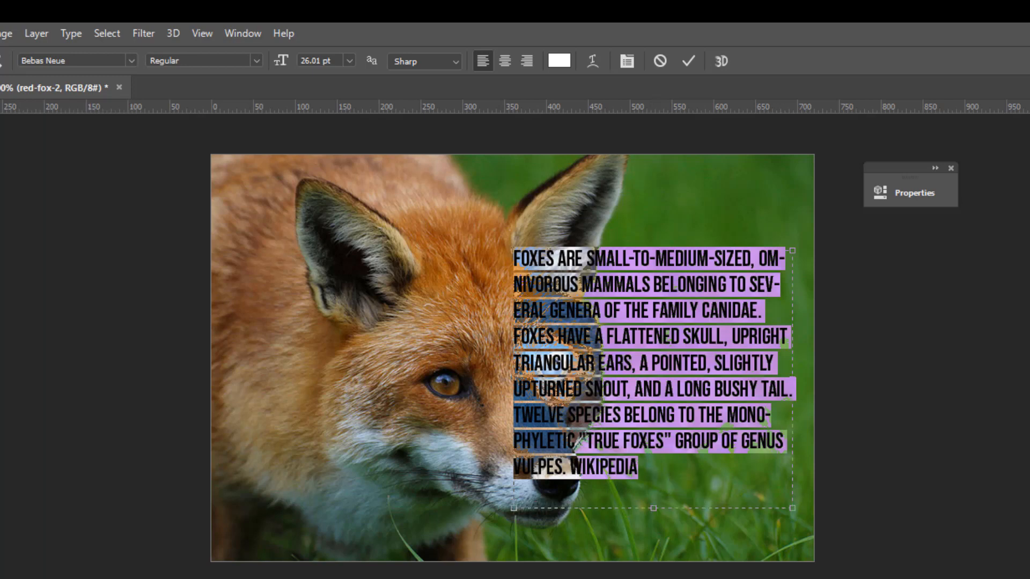
click(1, 107)
mouse_move(625, 349)
mouse_down()
mouse_move(674, 340)
mouse_move(601, 330)
mouse_move(625, 343)
mouse_up()
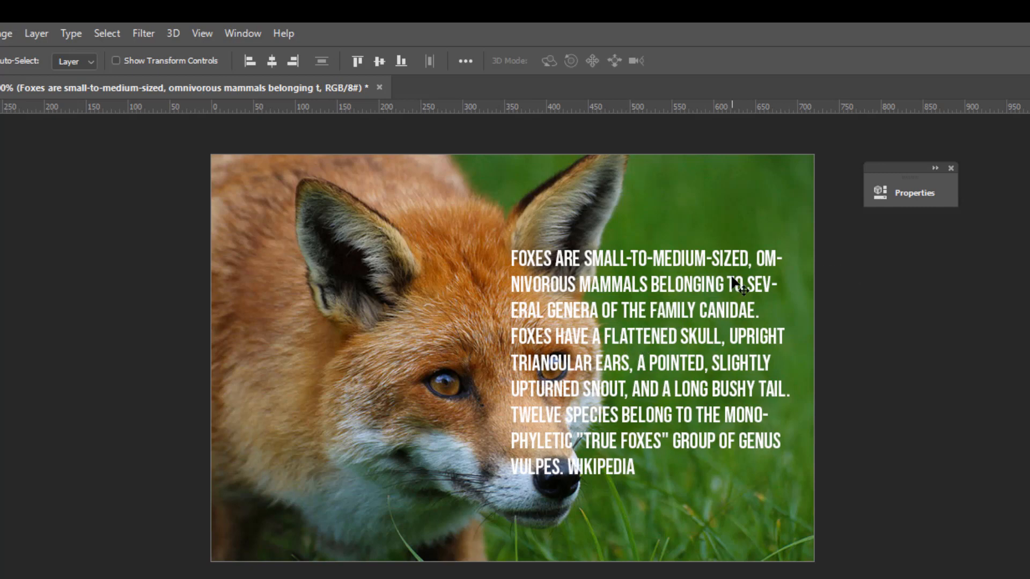
Change the description's font to Modern No. 20 and lengthen its text box to fit all lines
double_click(695, 280)
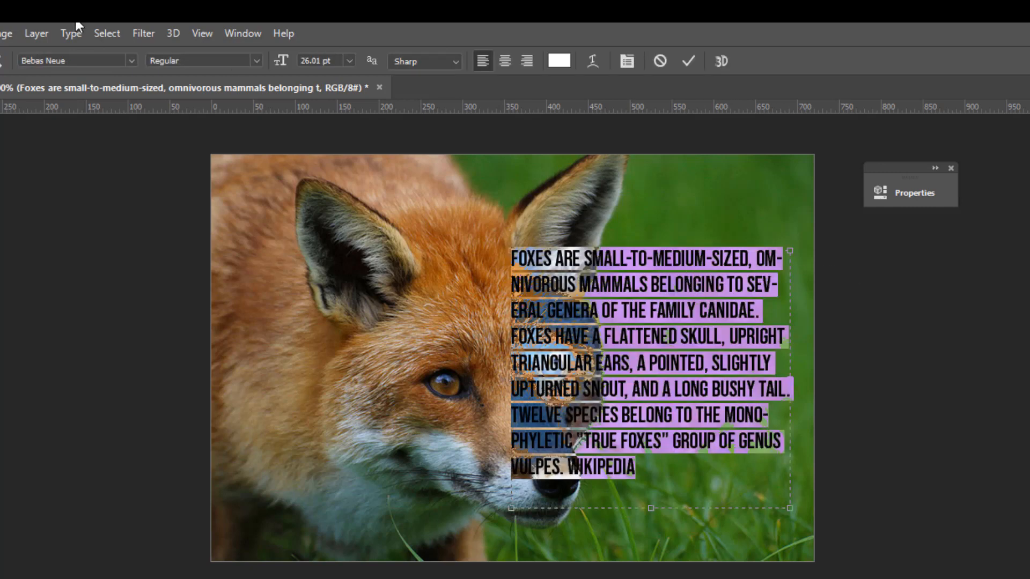
click(132, 60)
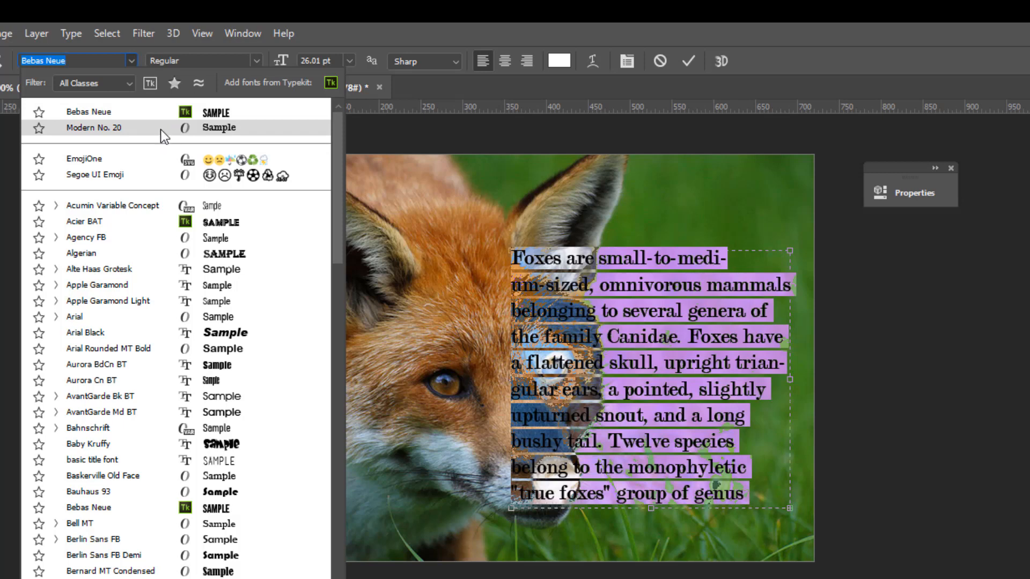
click(159, 130)
click(670, 300)
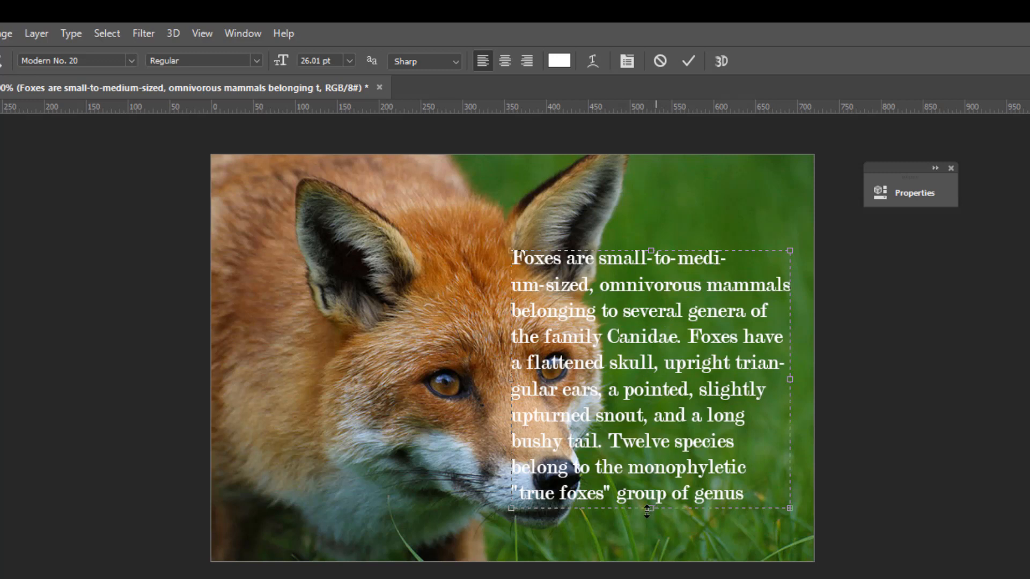
drag(655, 509, 470, 244)
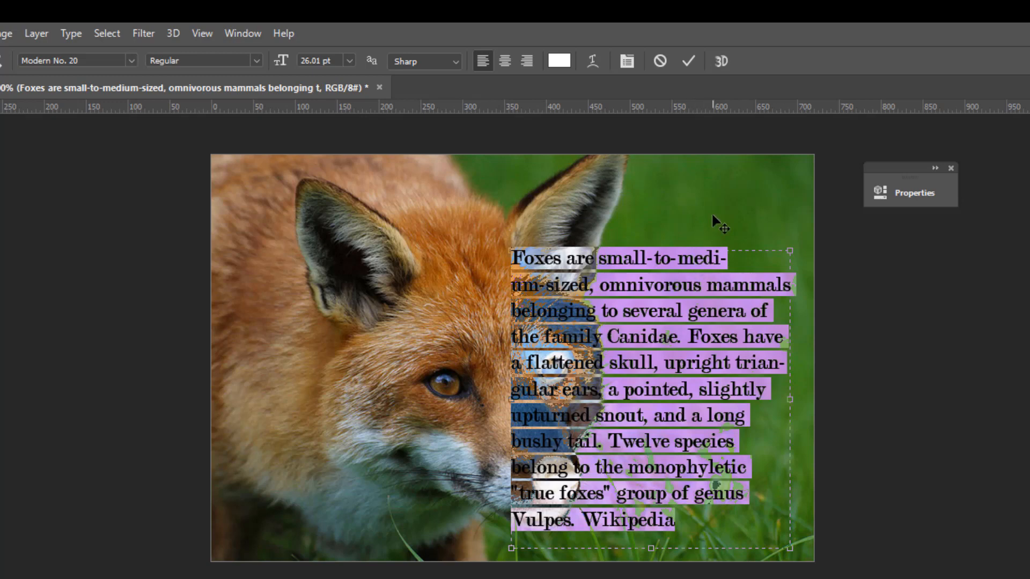
key(ctrl+Return)
key(v)
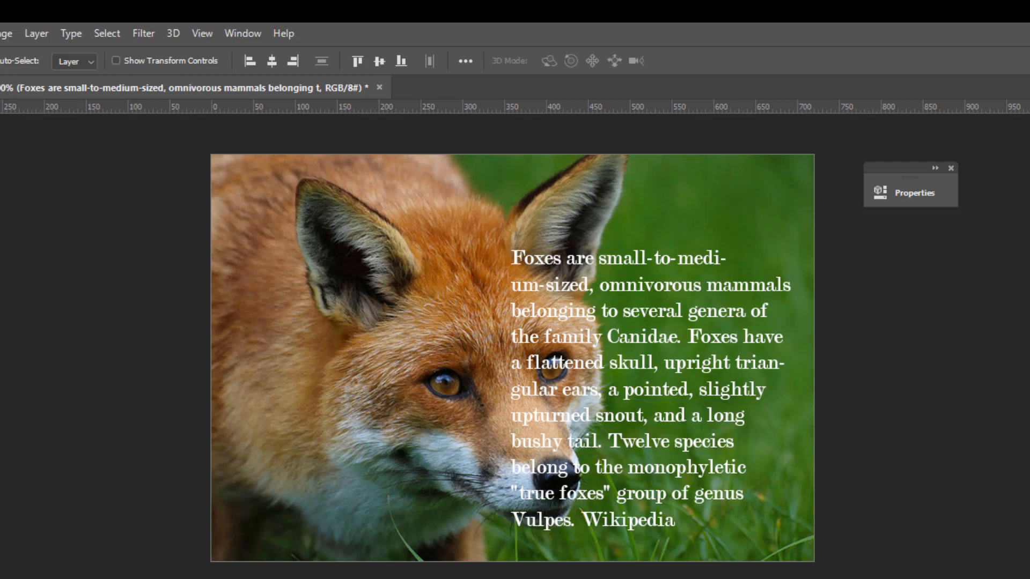
Draw a black rectangle about 361 x 364 px around the description, place it behind the text, and lower its opacity to 30%
key(u)
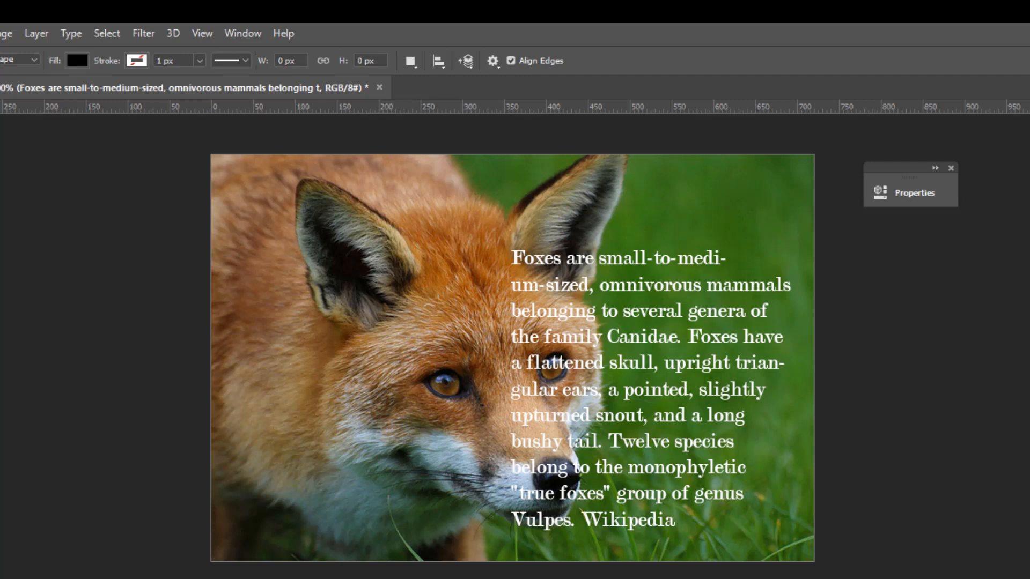
key(alt+bracketleft)
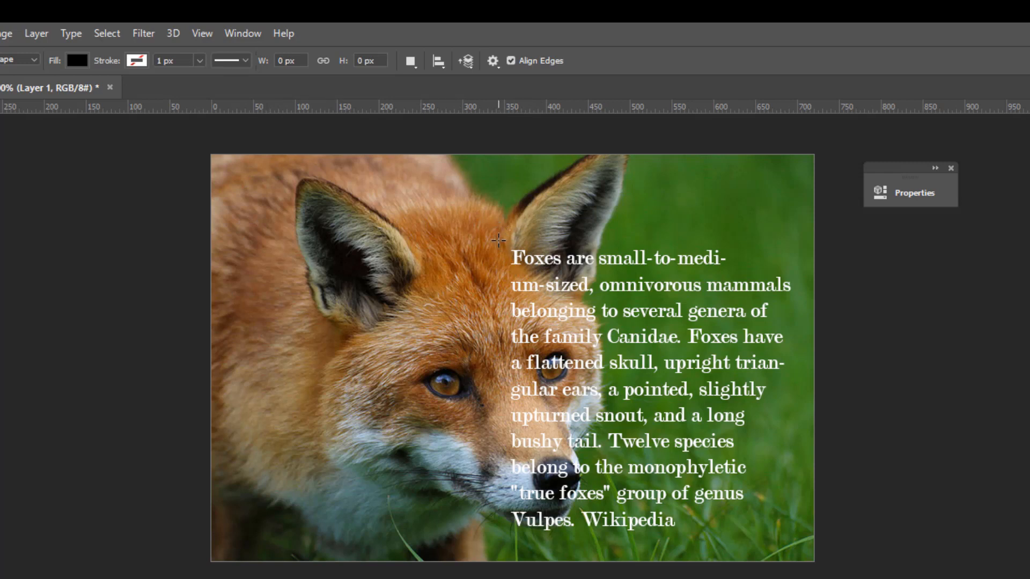
drag(498, 239, 800, 544)
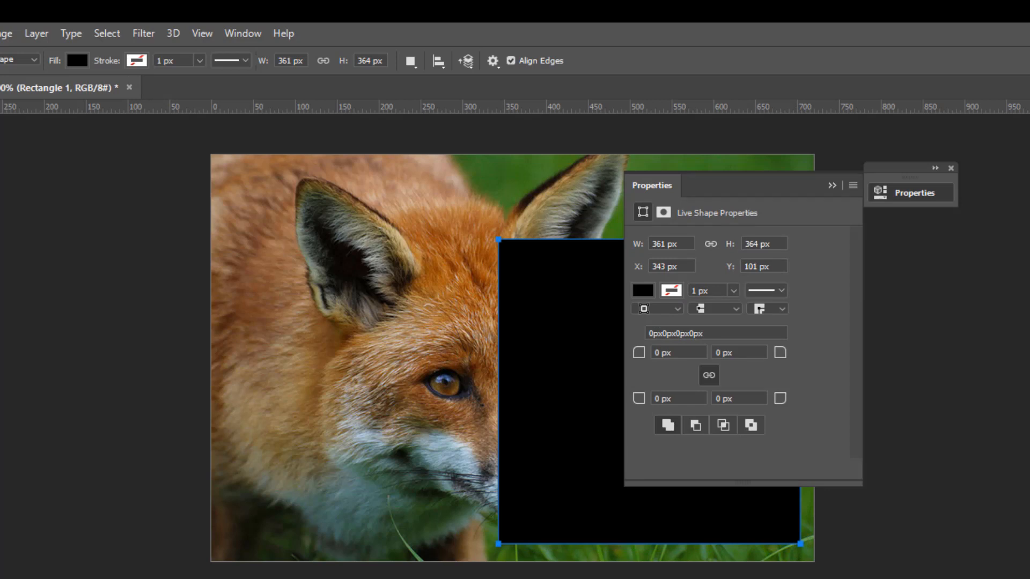
key(ctrl+[)
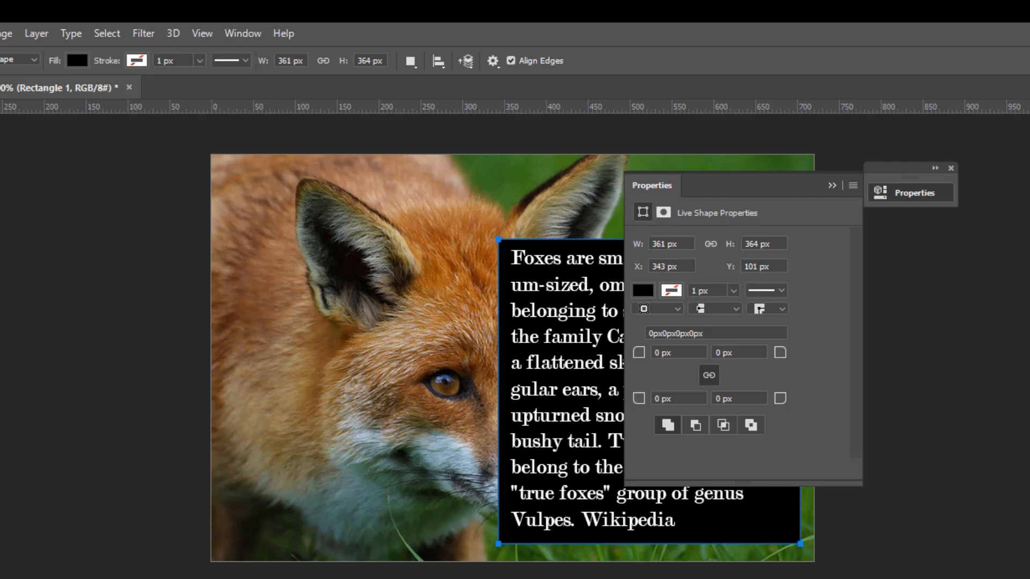
key(4)
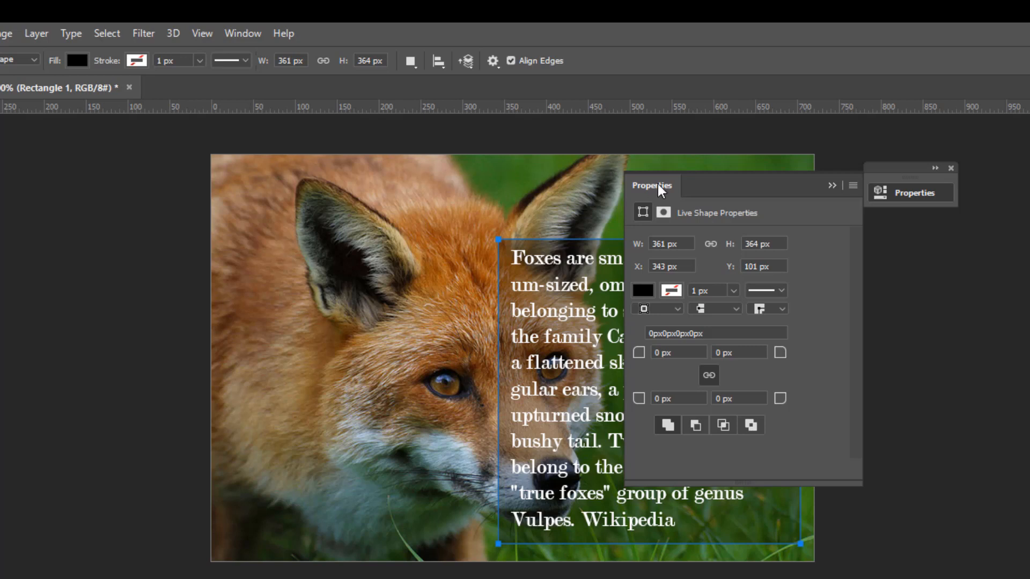
drag(661, 189, 766, 179)
drag(829, 206, 869, 173)
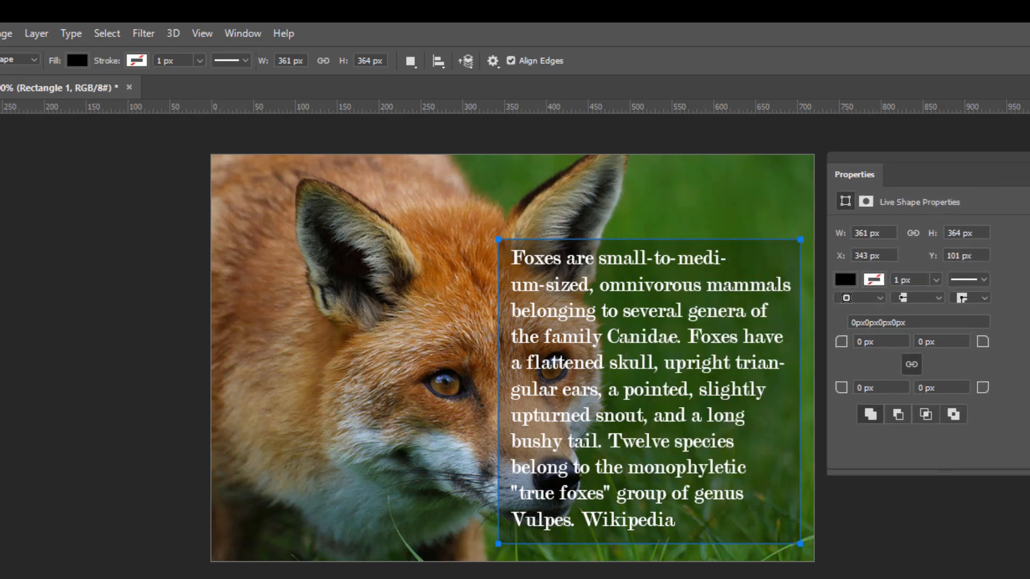
key(v)
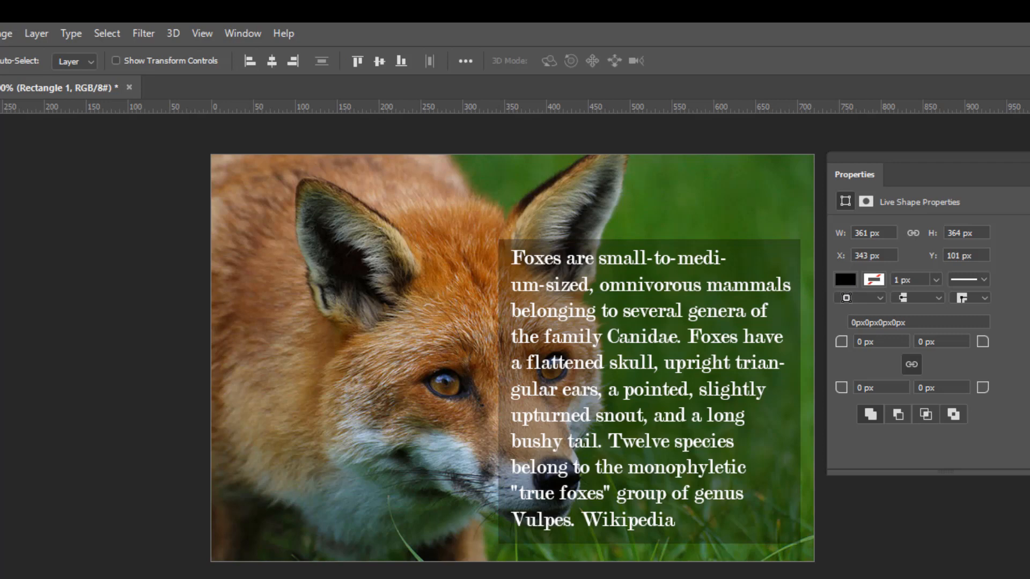
Reduce the description's font size to 22.01 pt and move the text down to centre it within the dark rectangle
key(alt+bracketright)
key(Return)
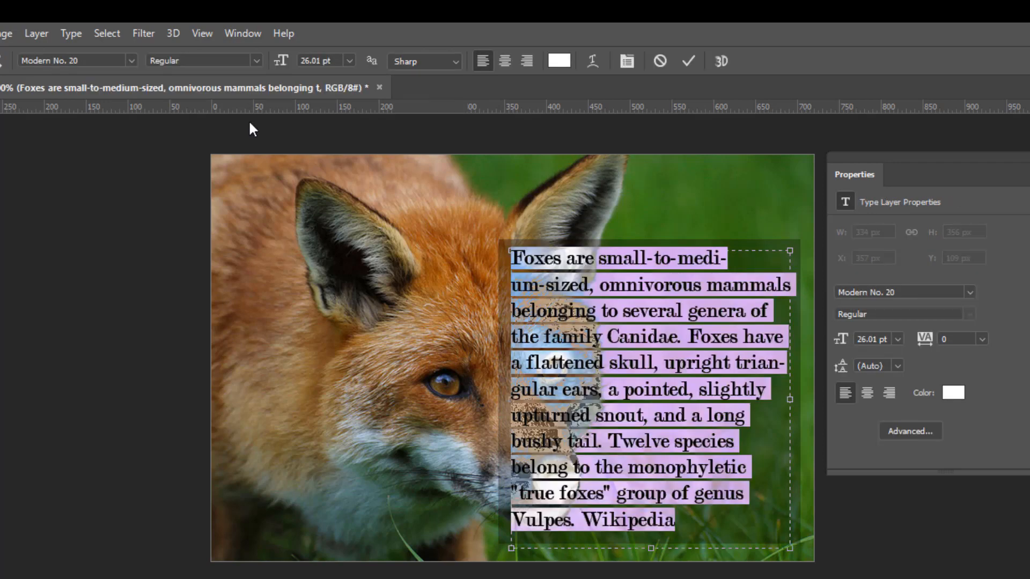
drag(280, 65, 278, 67)
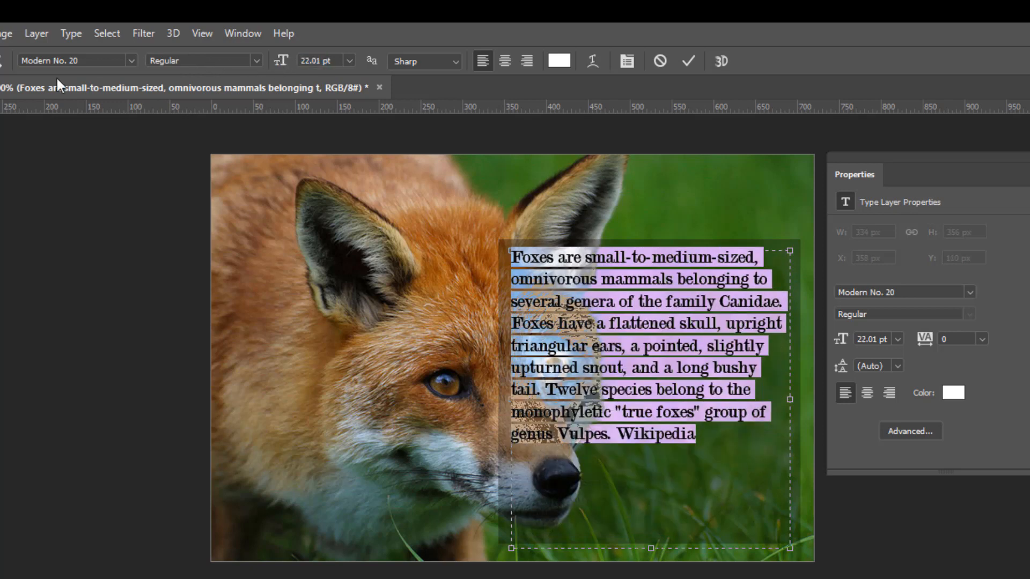
key(ctrl+Return)
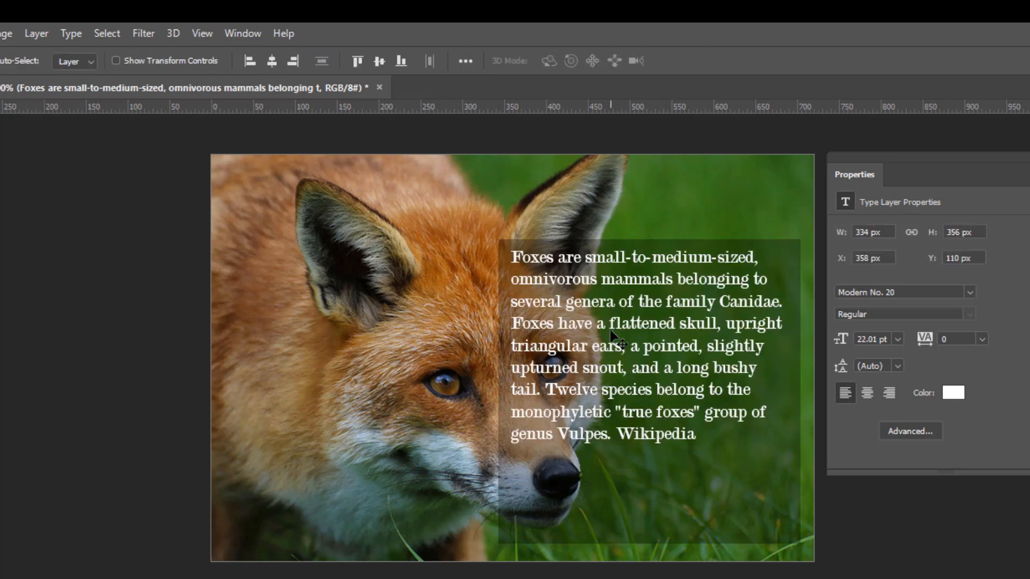
drag(612, 333, 619, 364)
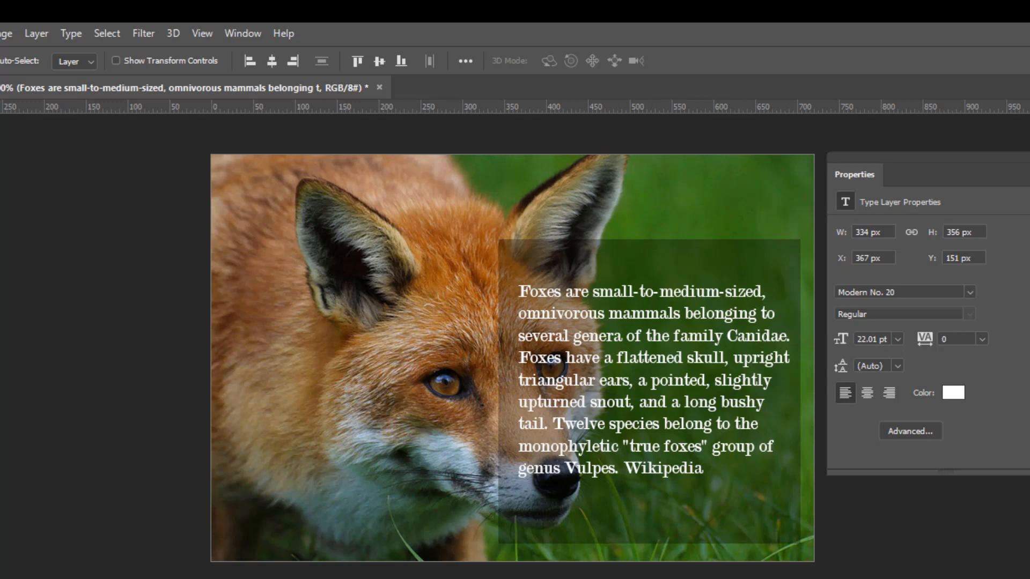
Save the document as a Photoshop file named "fox video sample" in the fox images folder, with Maximize Compatibility on
key(ctrl+s)
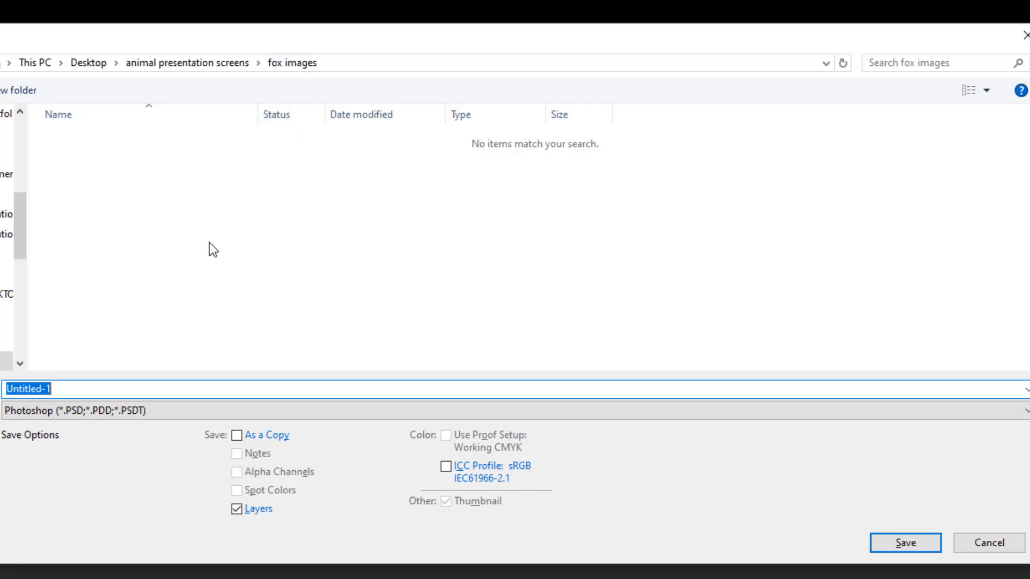
text(fo)
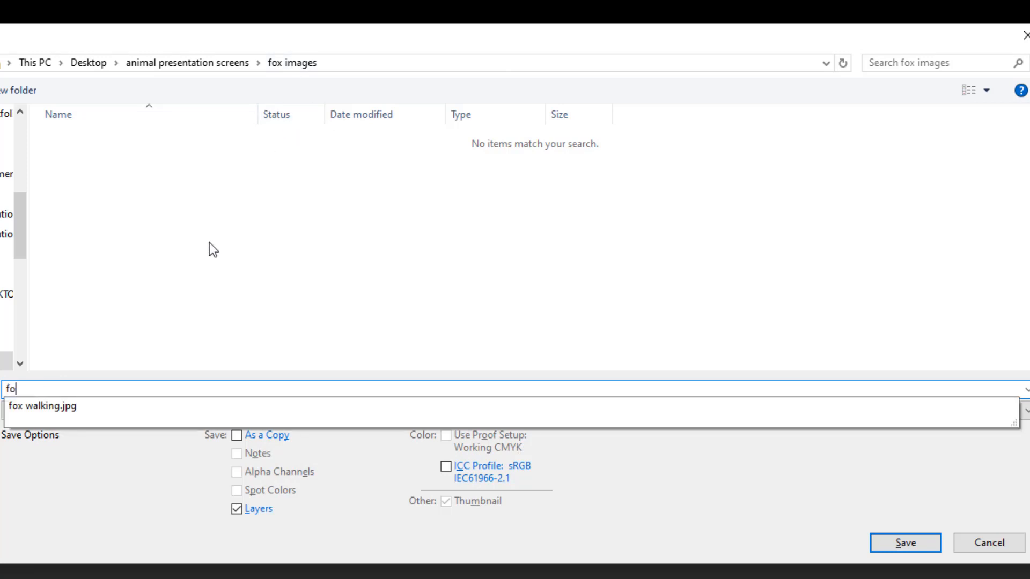
text(x vid)
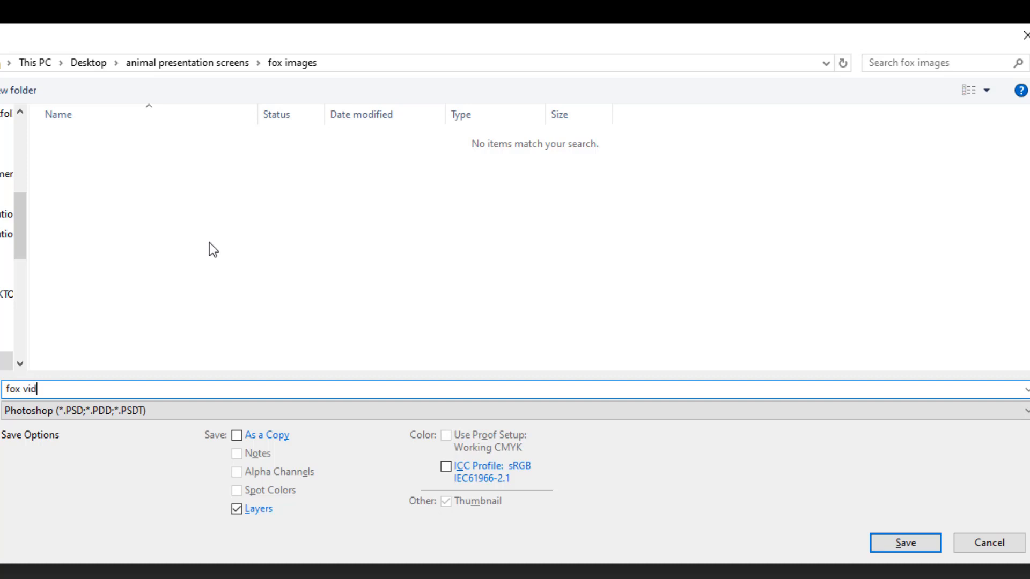
text(eo sample)
key(Return)
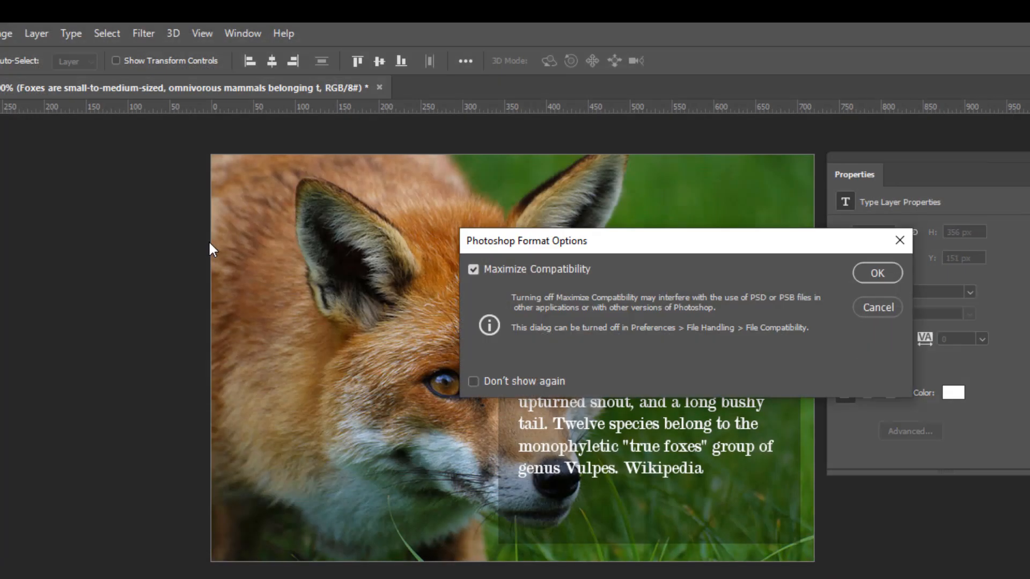
click(885, 272)
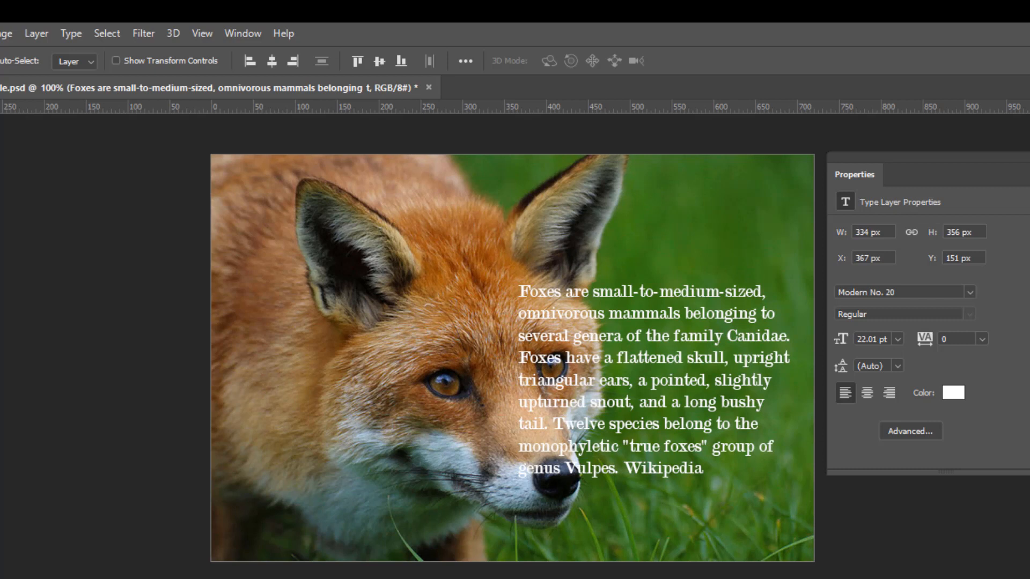
Align the rectangle clip's start with the text clip in the timeline and extend both clips to the end of the fox clip
drag(413, 496, 387, 497)
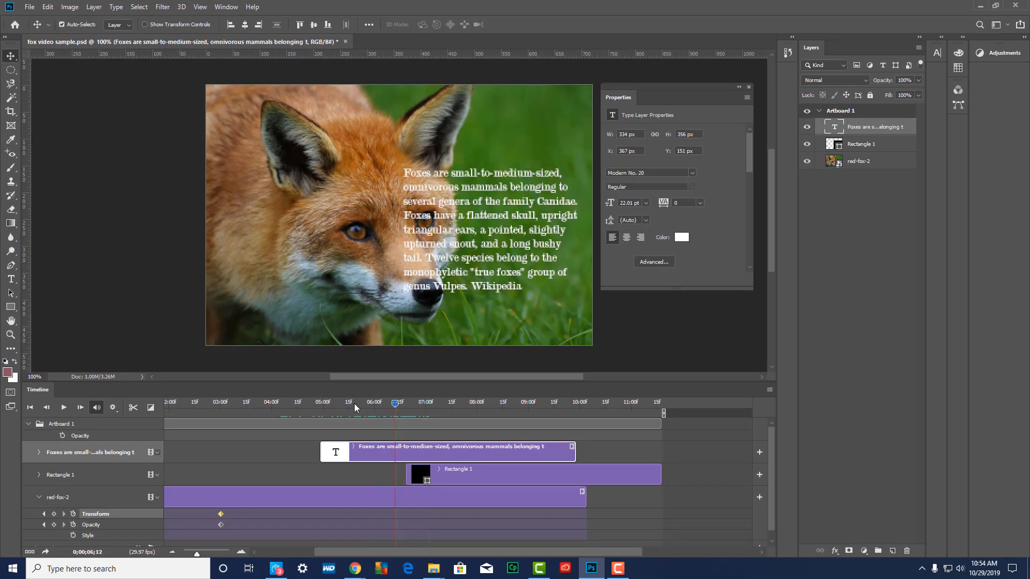
drag(354, 408, 325, 408)
click(416, 407)
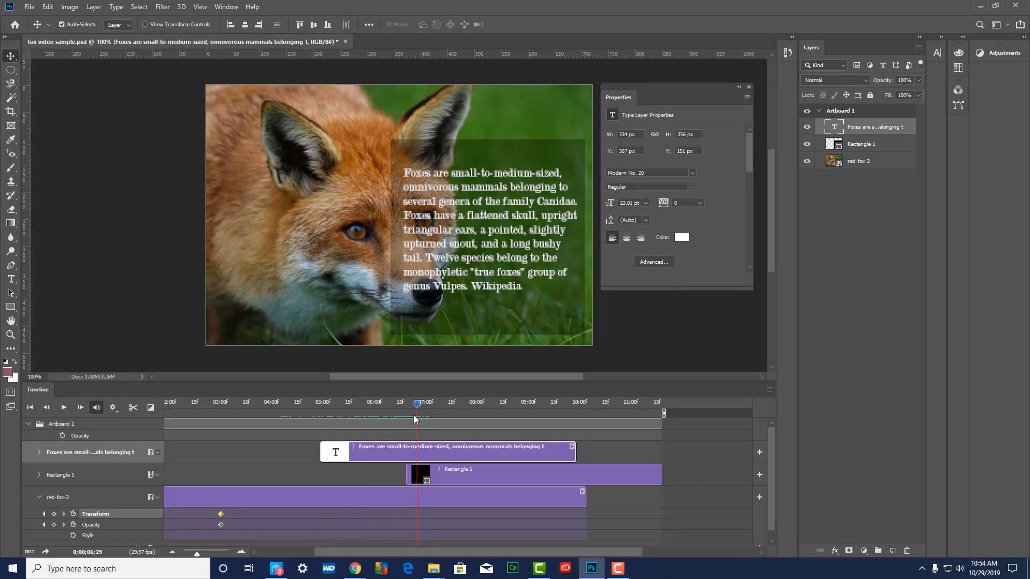
drag(431, 470, 377, 470)
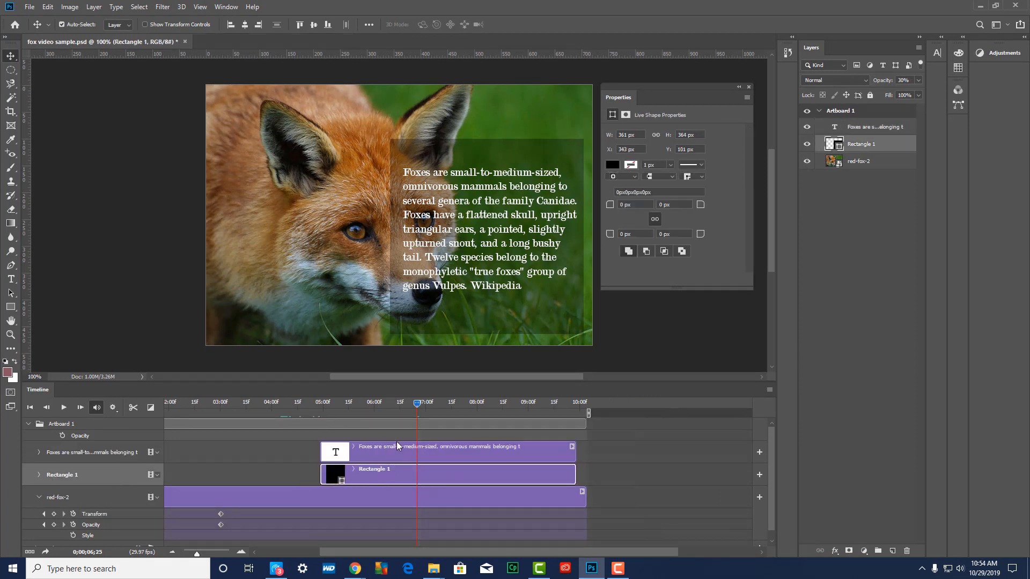
drag(435, 406, 548, 411)
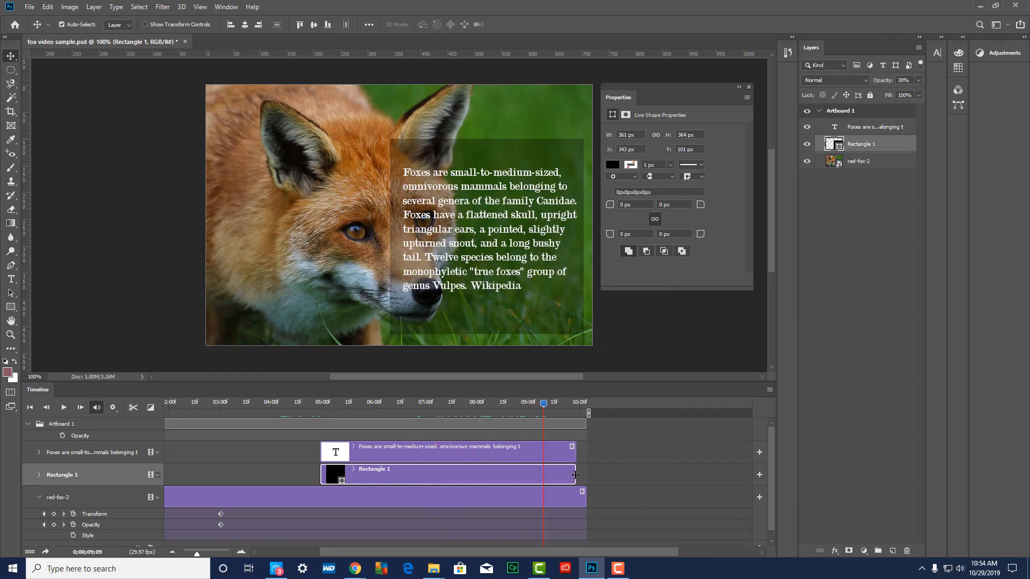
drag(575, 475, 586, 452)
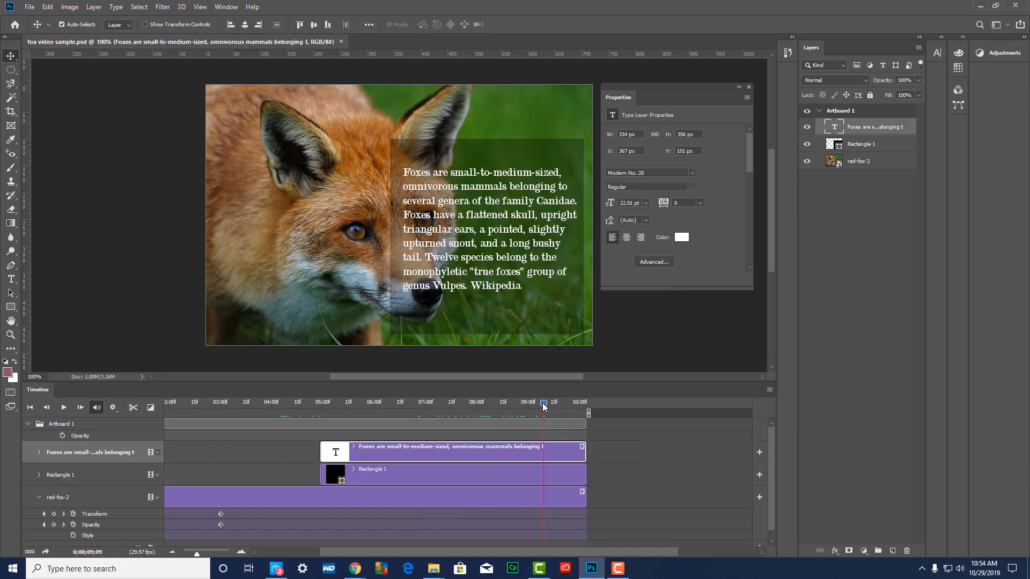
Play the whole fox video from the start of the timeline
drag(541, 406, 66, 417)
key(space)
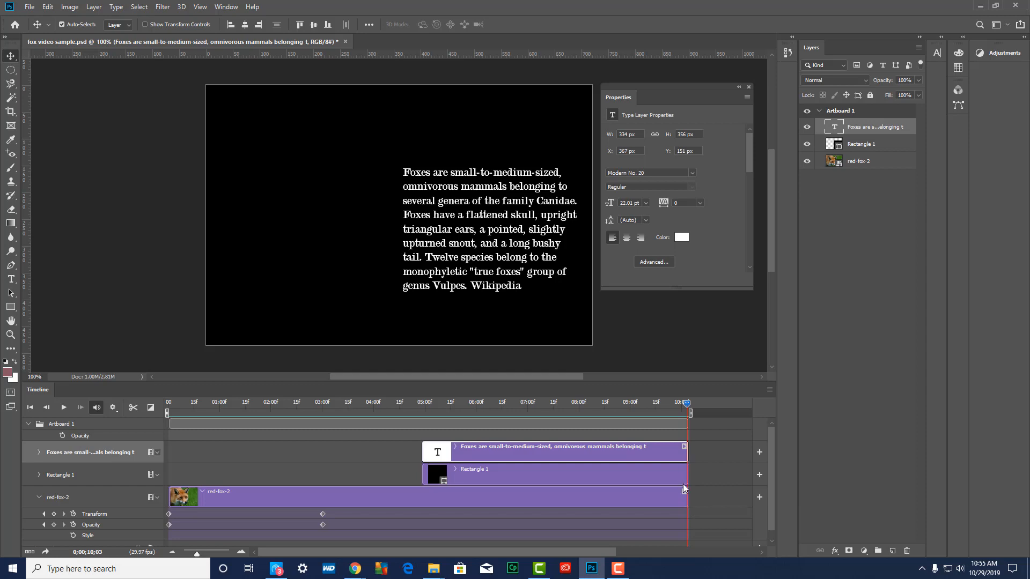
Readjust the ends of the rectangle and text clips to match the fox clip, and save the document with the playhead at the start
drag(687, 472, 670, 452)
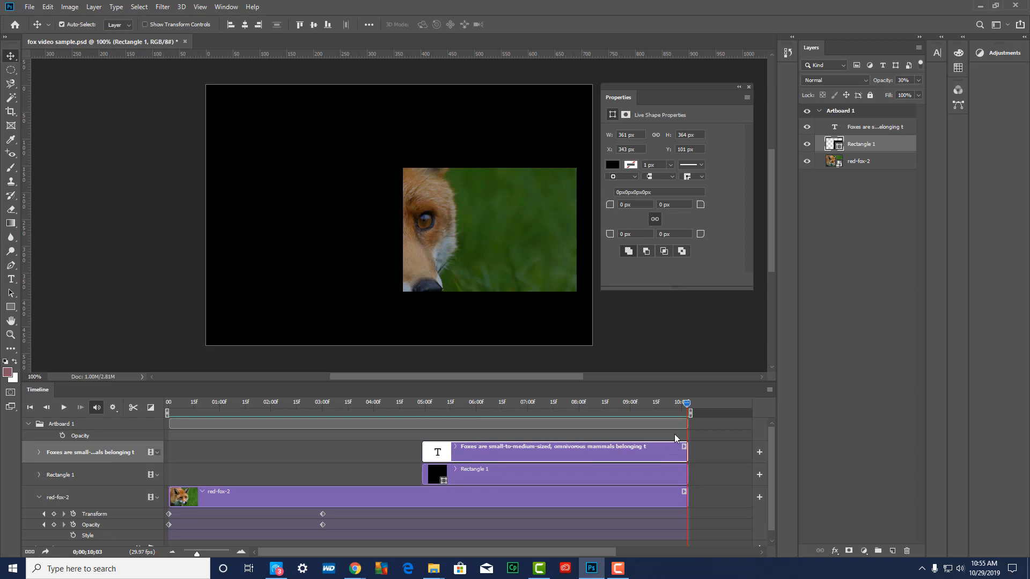
drag(683, 404, 156, 426)
key(ctrl+s)
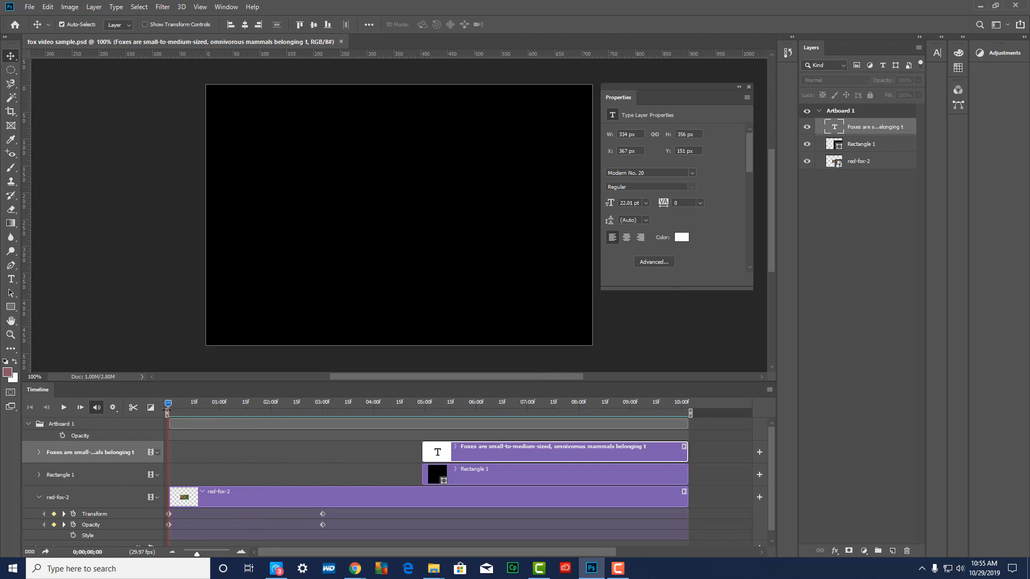
Scrub the playhead to 10:02 to examine the clip ends, and deselect all layers
drag(171, 406, 682, 453)
click(683, 474)
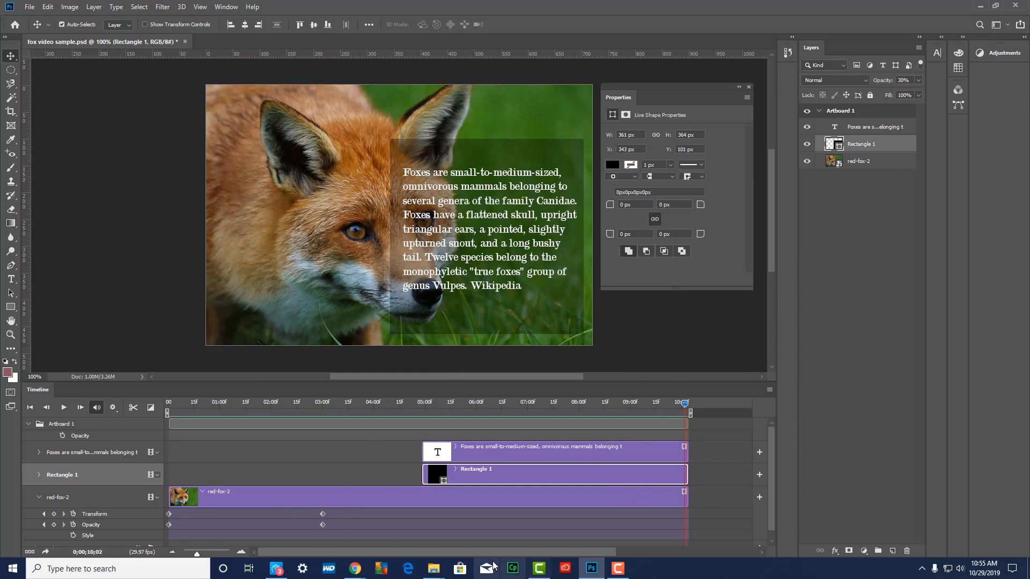
drag(507, 553, 581, 561)
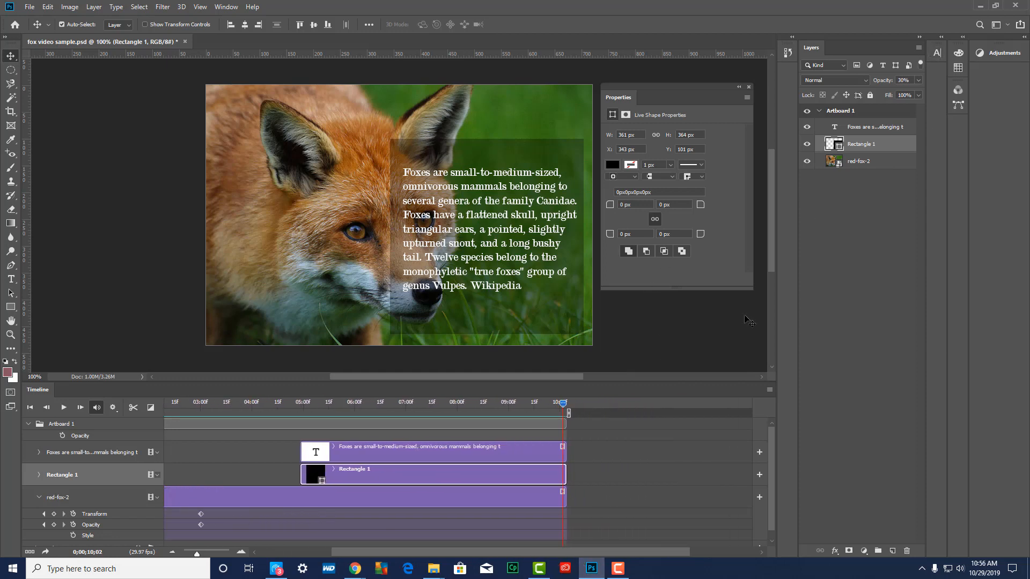
click(837, 197)
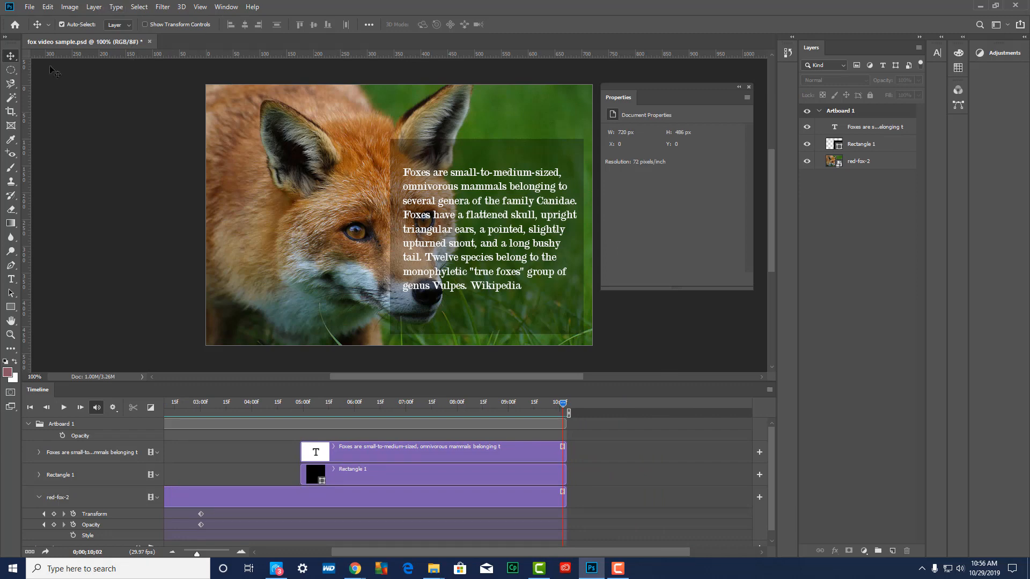
Place the RedFoxMousing1_Feb10 image as an embedded object with the playhead at 10:02
click(30, 7)
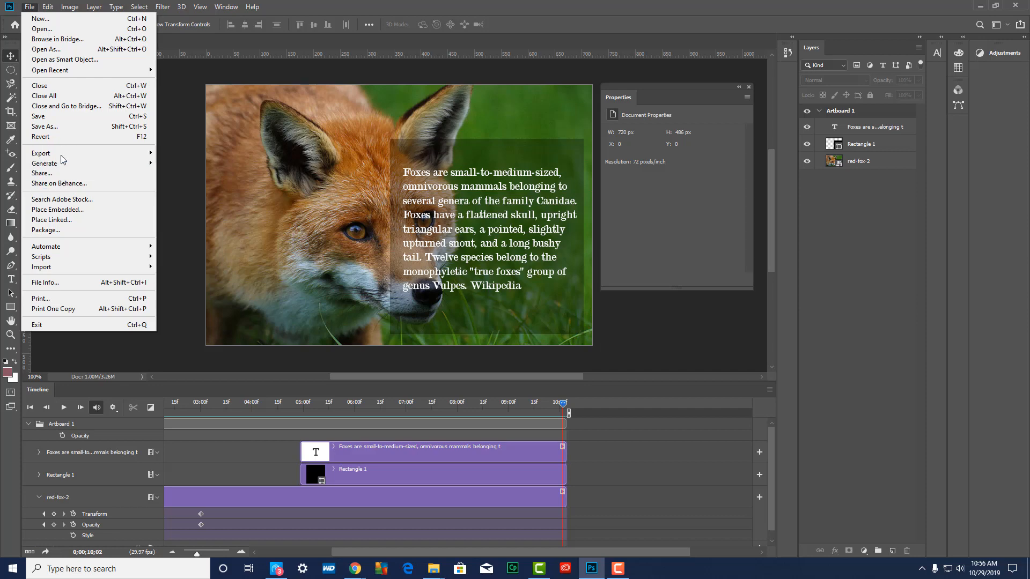
click(62, 211)
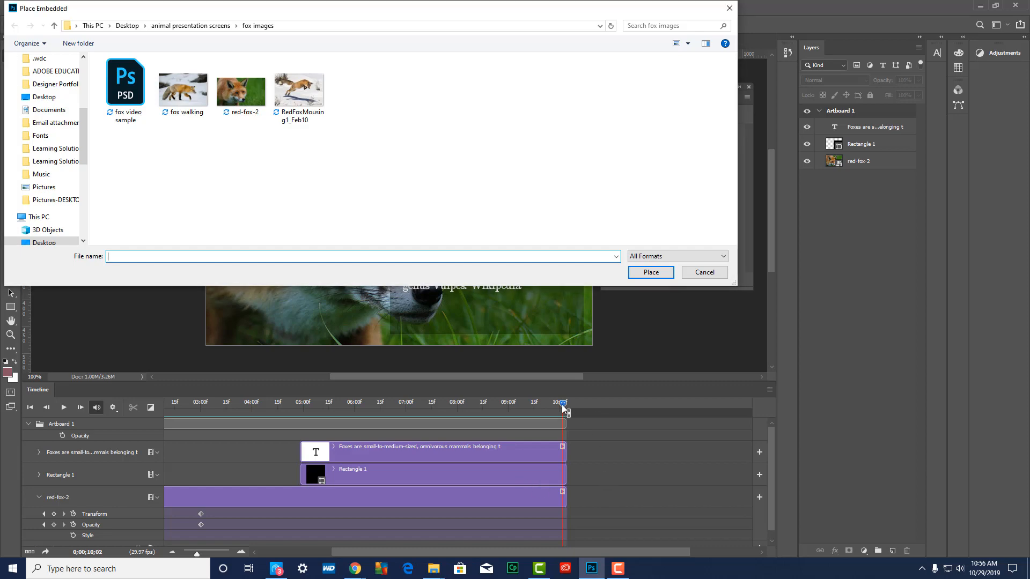
click(305, 99)
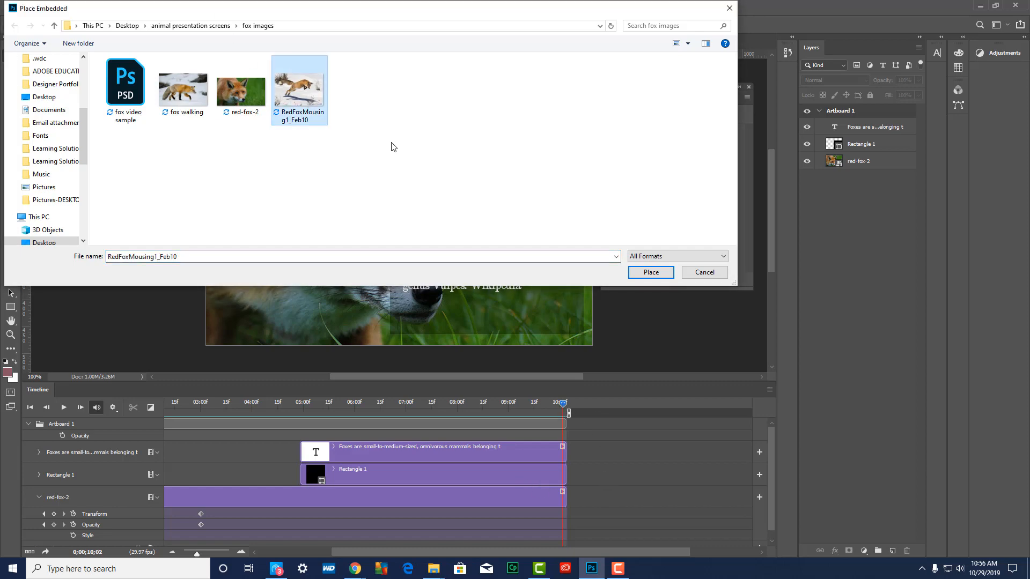
click(658, 274)
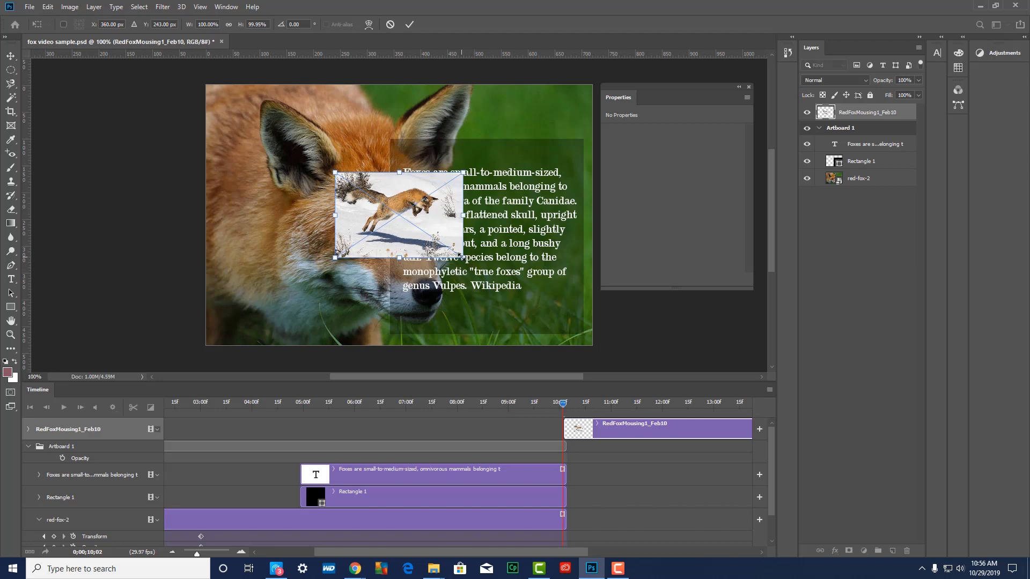
Scale the placed leaping-fox photo to about 812 x 542 px and position it so it fills the whole artboard
drag(459, 255, 612, 373)
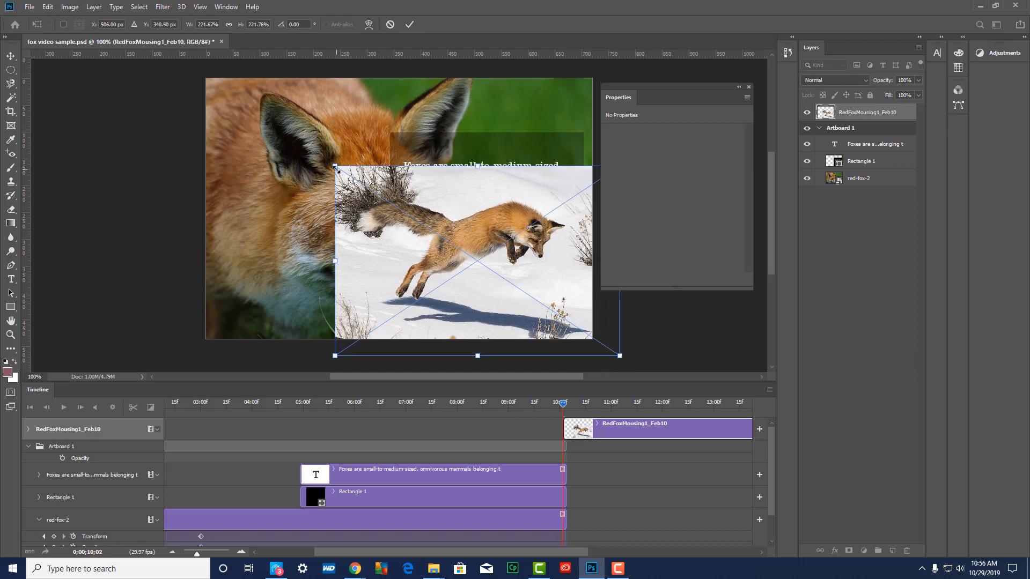
drag(337, 168, 181, 77)
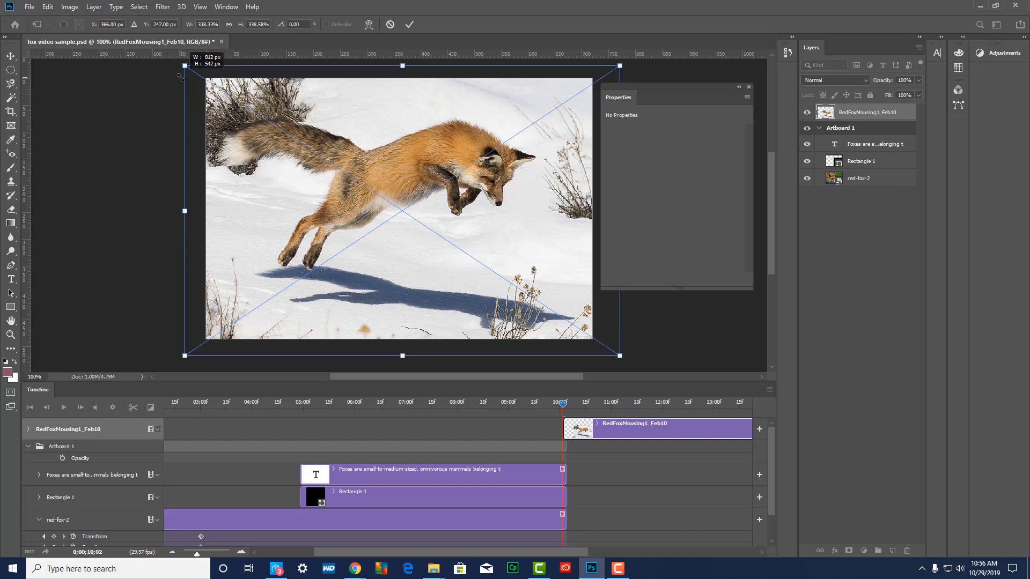
drag(180, 76, 180, 77)
drag(454, 274, 436, 260)
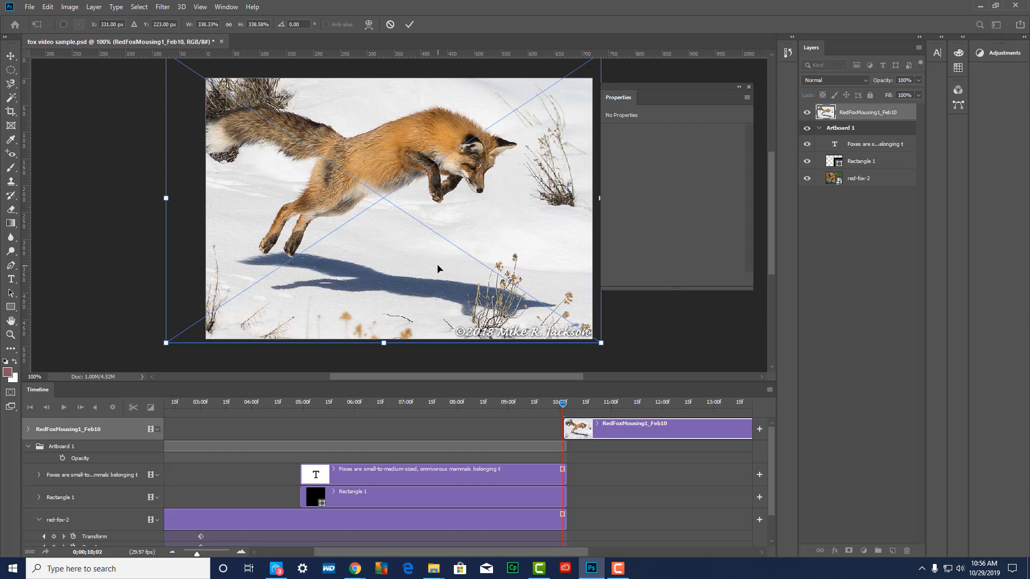
key(Return)
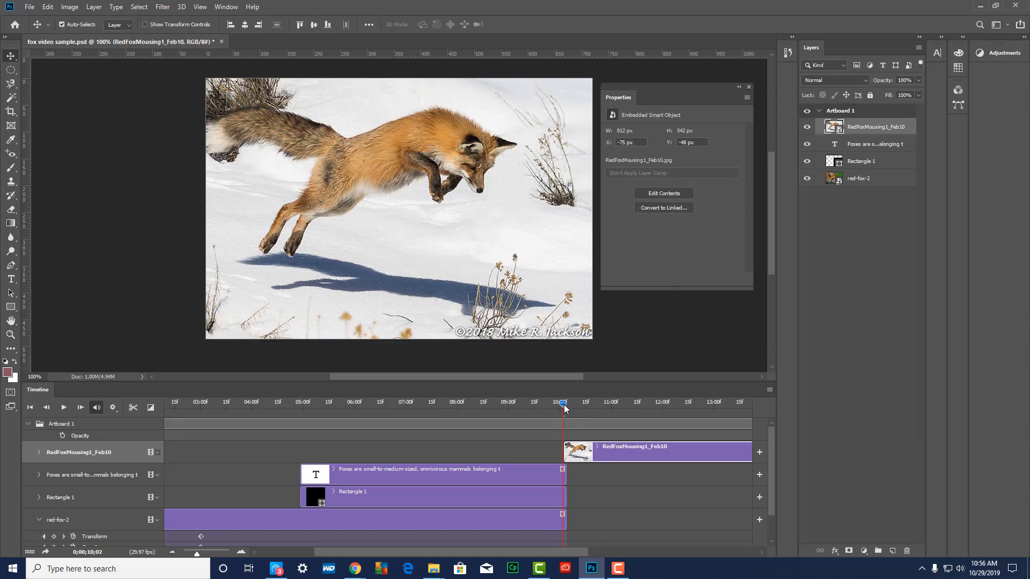
With the playhead at 11:09, draw a text box about 396 x 154 px over the snow below the leaping fox, above the RedFoxMousing1_Feb10 layer
mouse_move(565, 409)
mouse_down()
mouse_move(350, 407)
mouse_move(572, 412)
mouse_up()
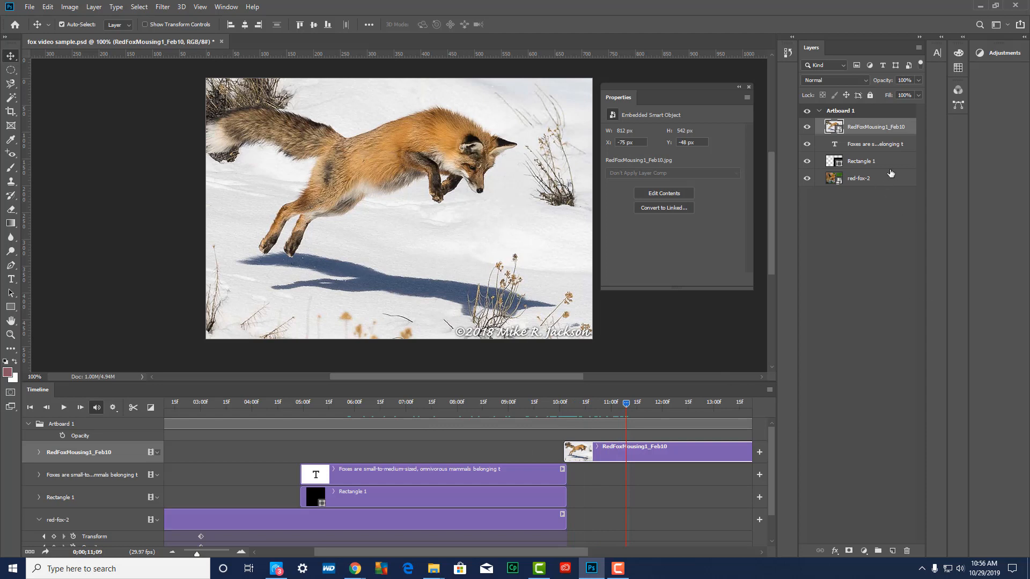
click(873, 147)
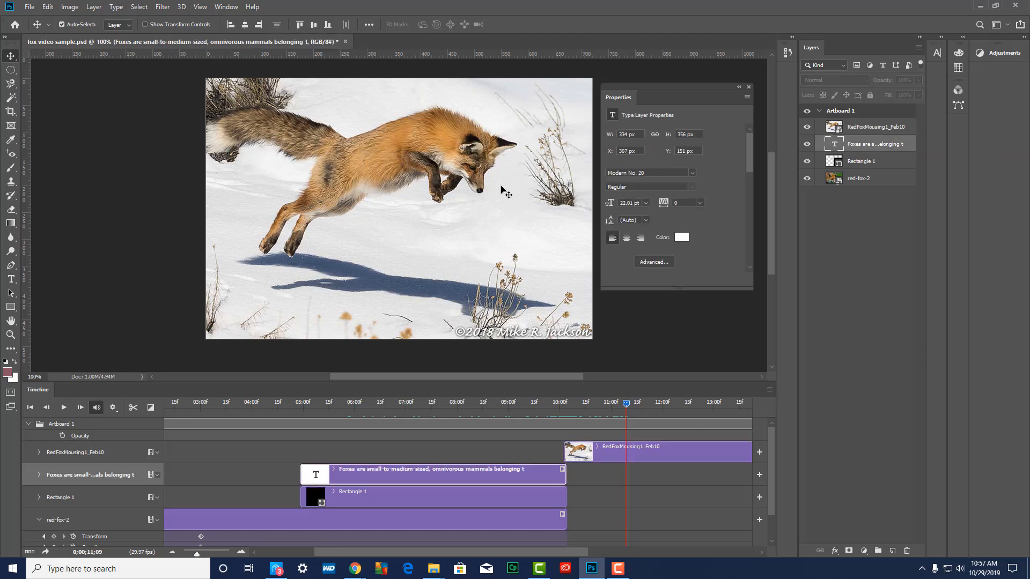
click(858, 127)
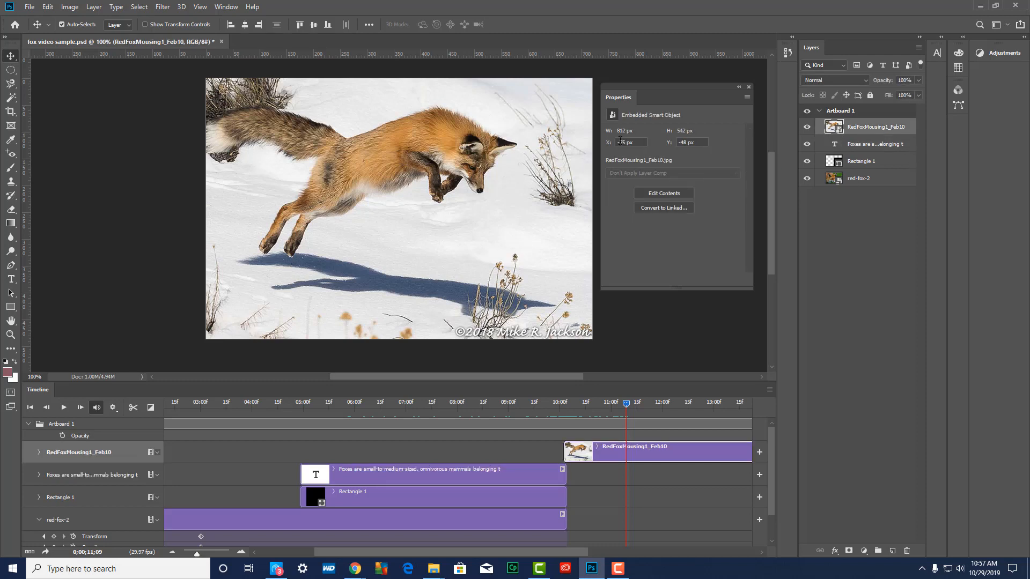
click(11, 278)
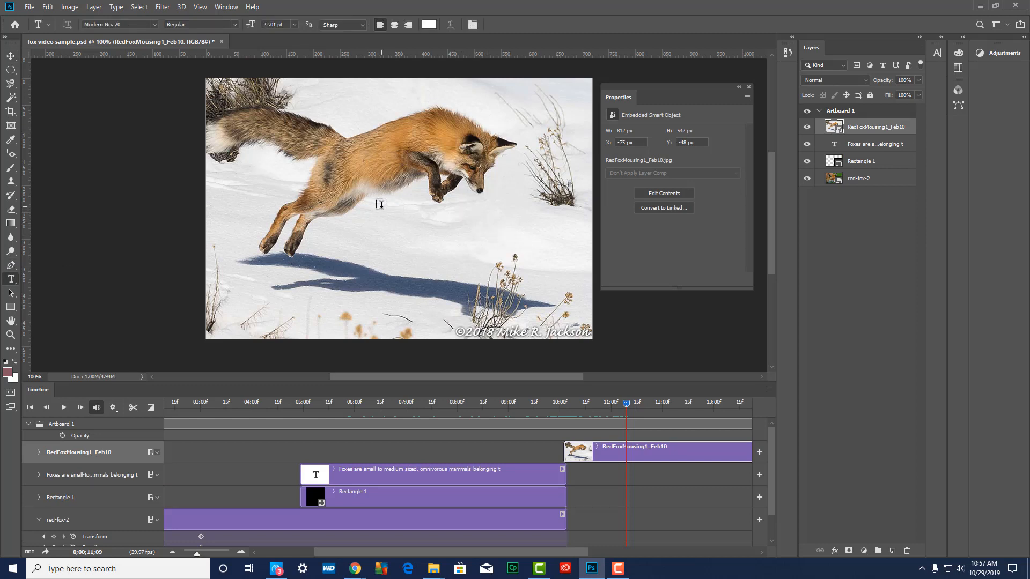
drag(372, 213, 583, 292)
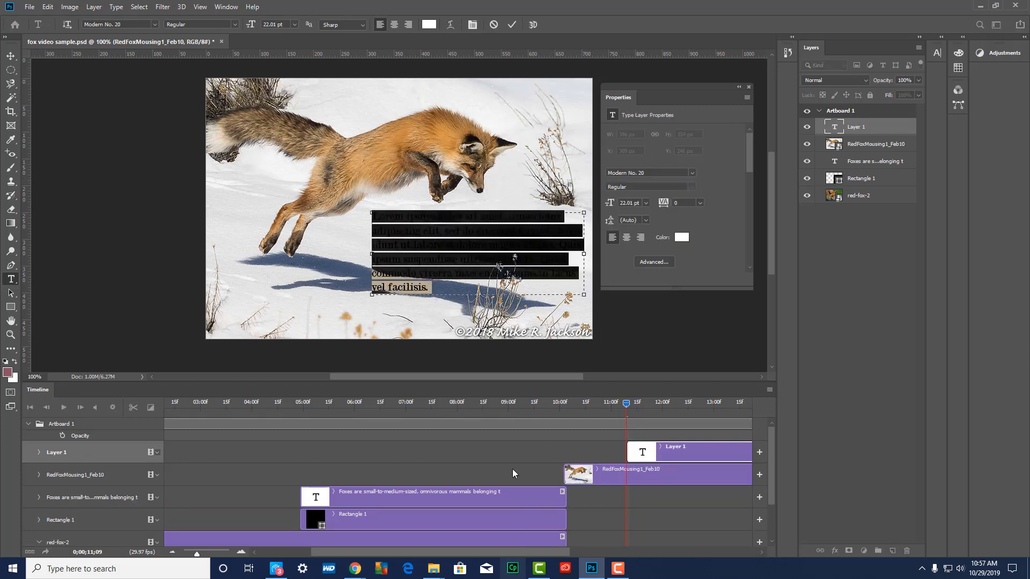
Copy the fox facts from lifespan to gestation period from the fox facts search page in Chrome, and paste them over the placeholder text
mouse_move(357, 571)
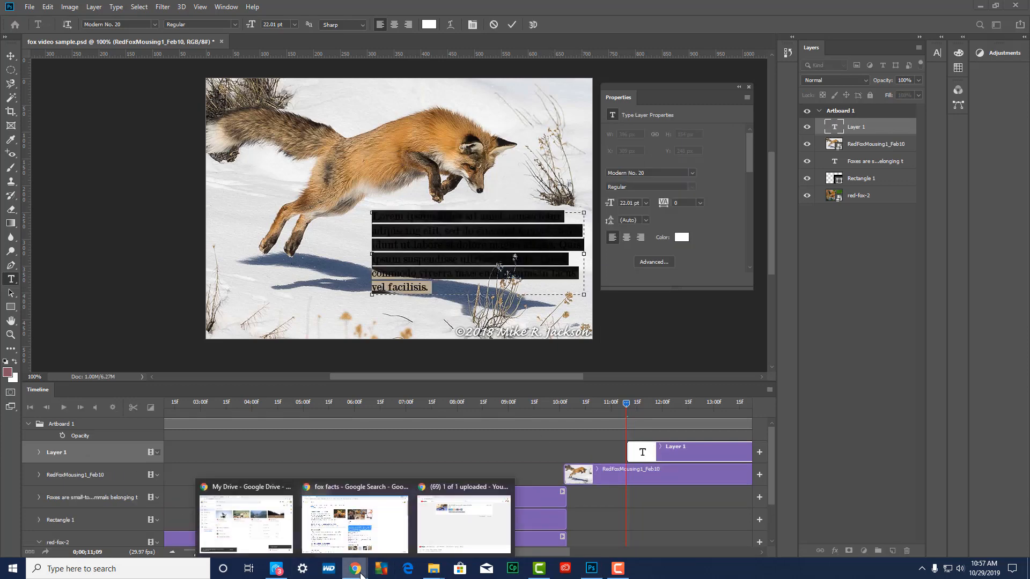
click(351, 539)
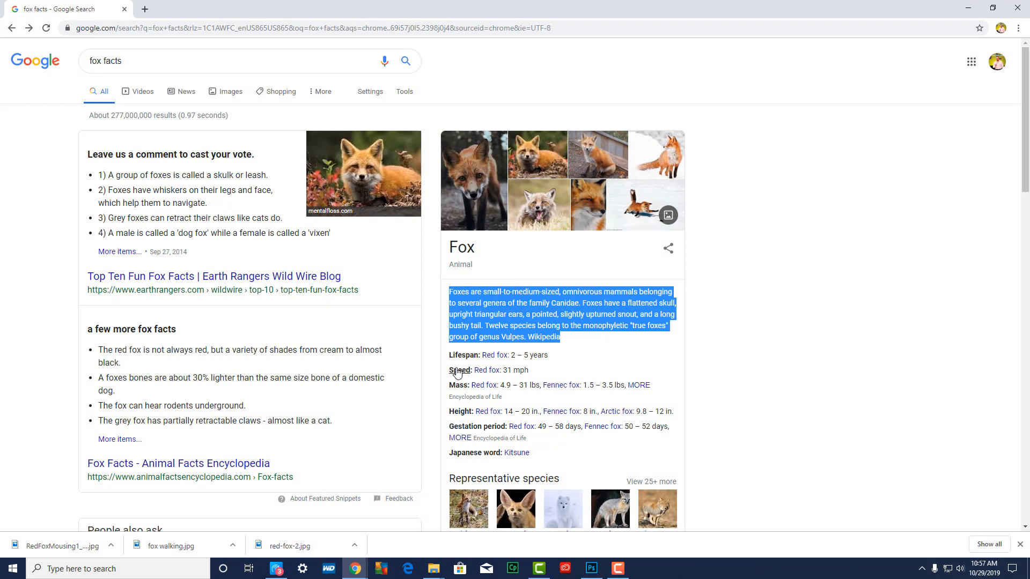
click(448, 359)
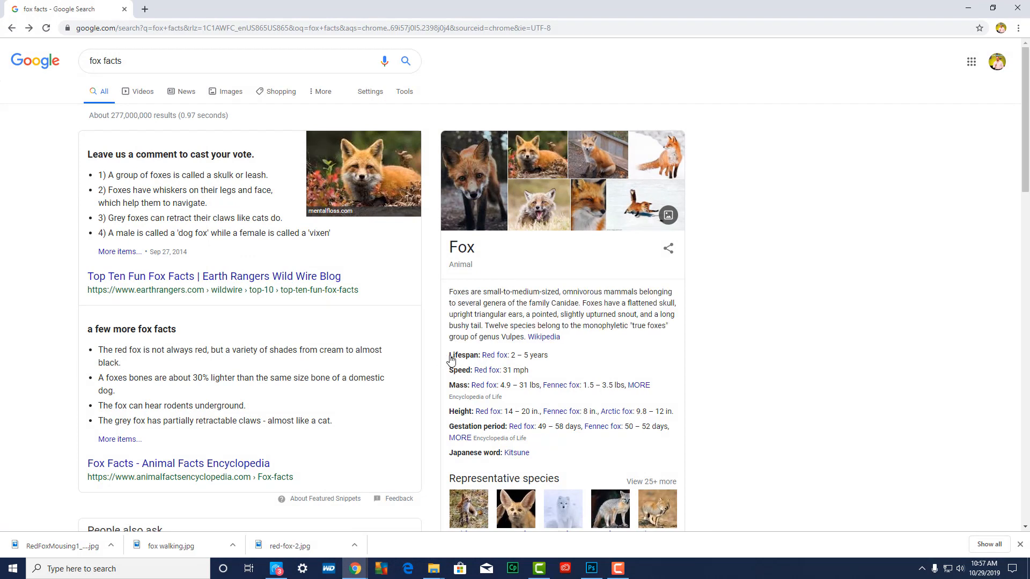
drag(450, 358, 674, 432)
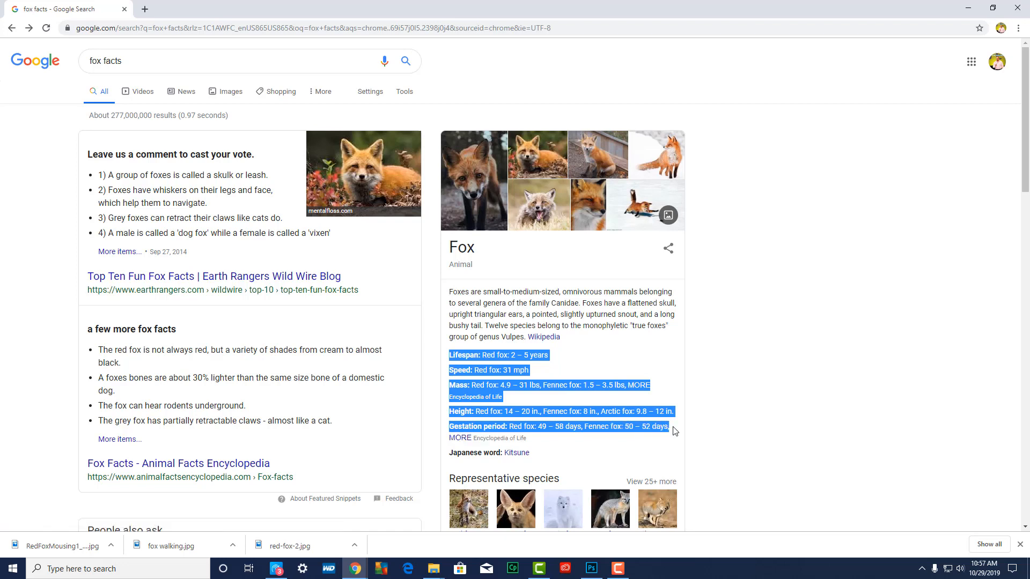
click(968, 8)
right_click(454, 248)
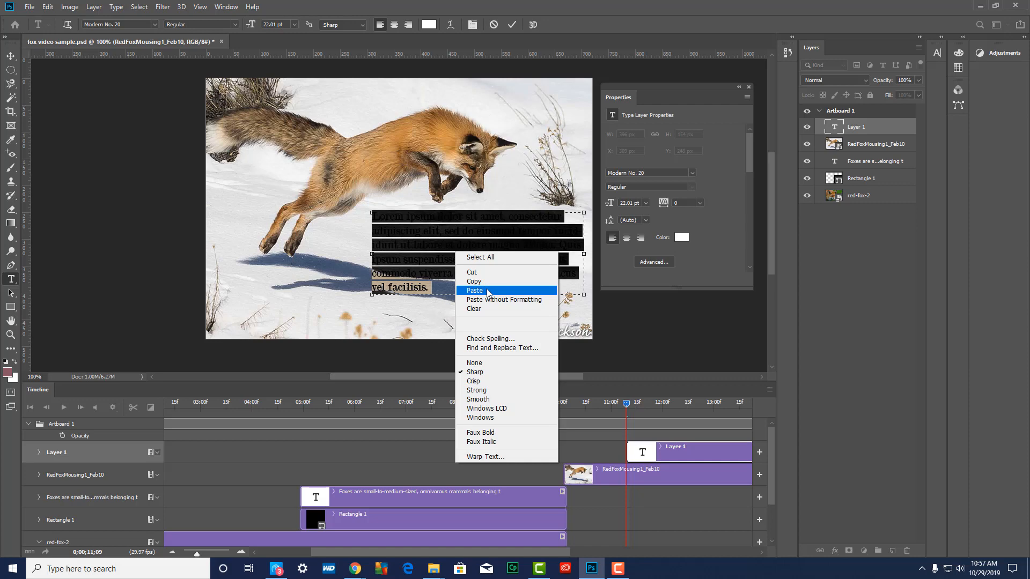
click(474, 291)
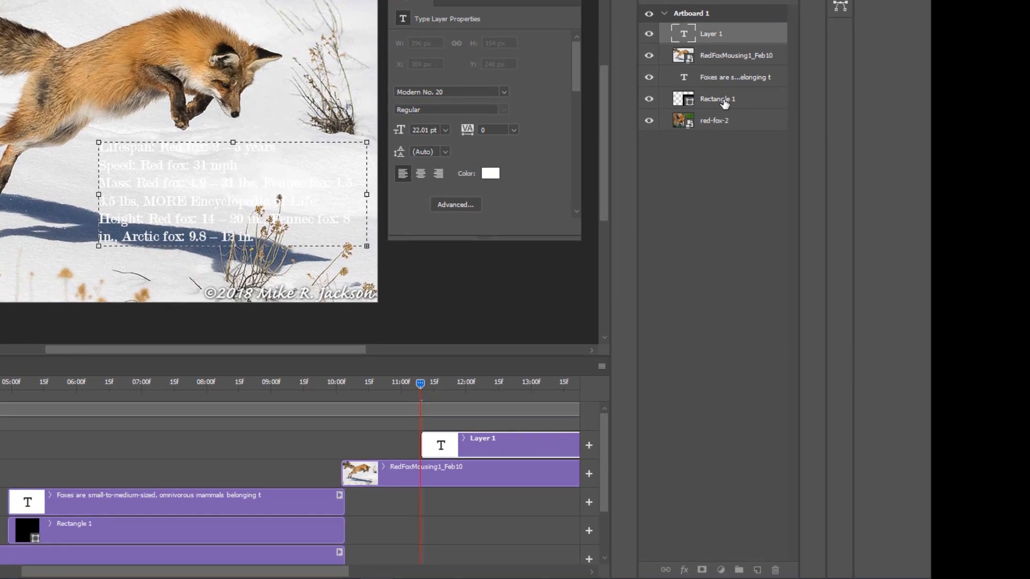
Duplicate the Rectangle 1 layer and place the copy between the lifespan text and the RedFoxMousing1_Feb10 layer
drag(724, 102, 755, 568)
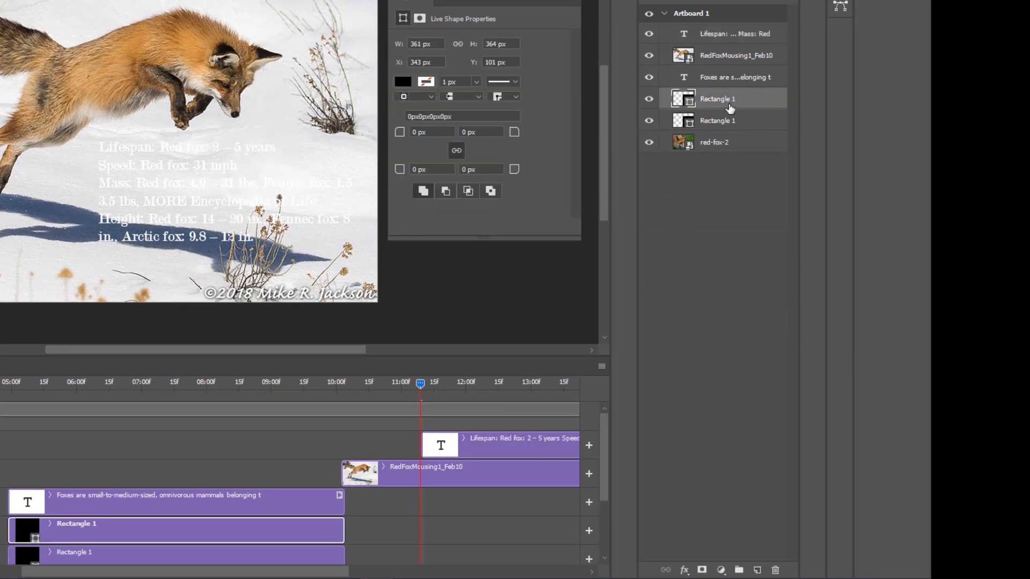
drag(729, 107, 725, 45)
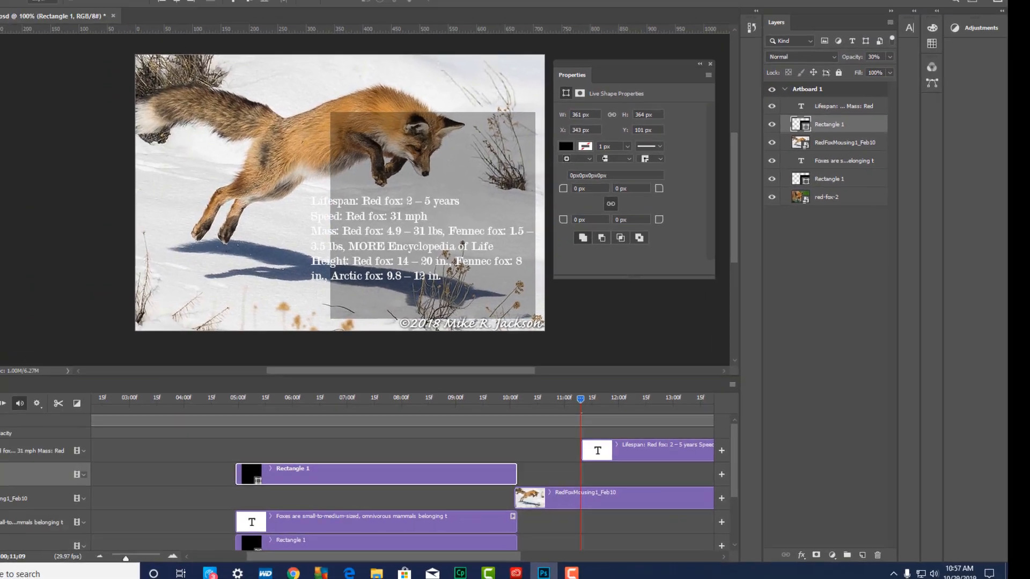
Resize the copied rectangle to about 427 x 181 px so it sits behind the lifespan text, and save the document
key(ctrl+t)
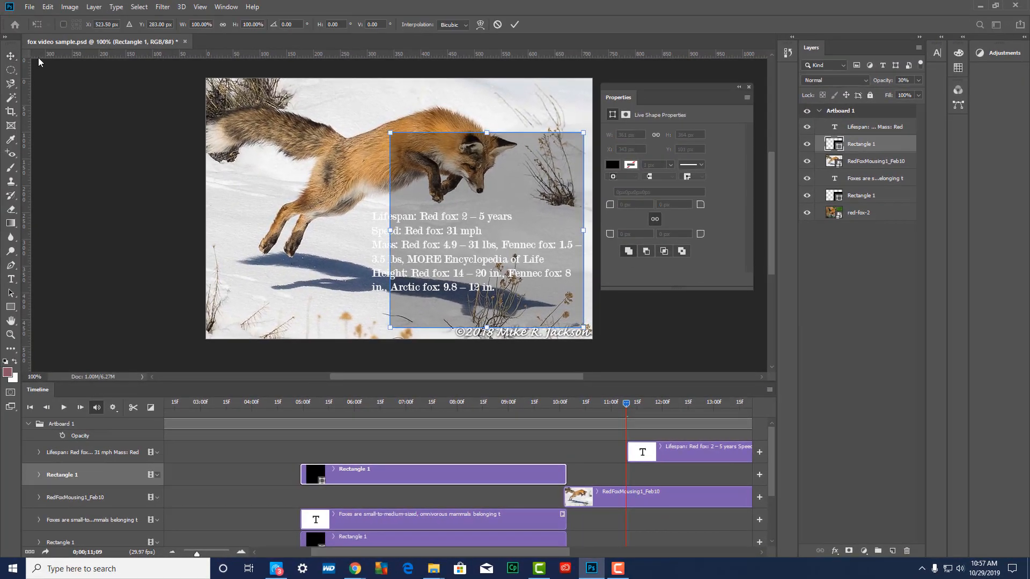
drag(393, 230, 358, 230)
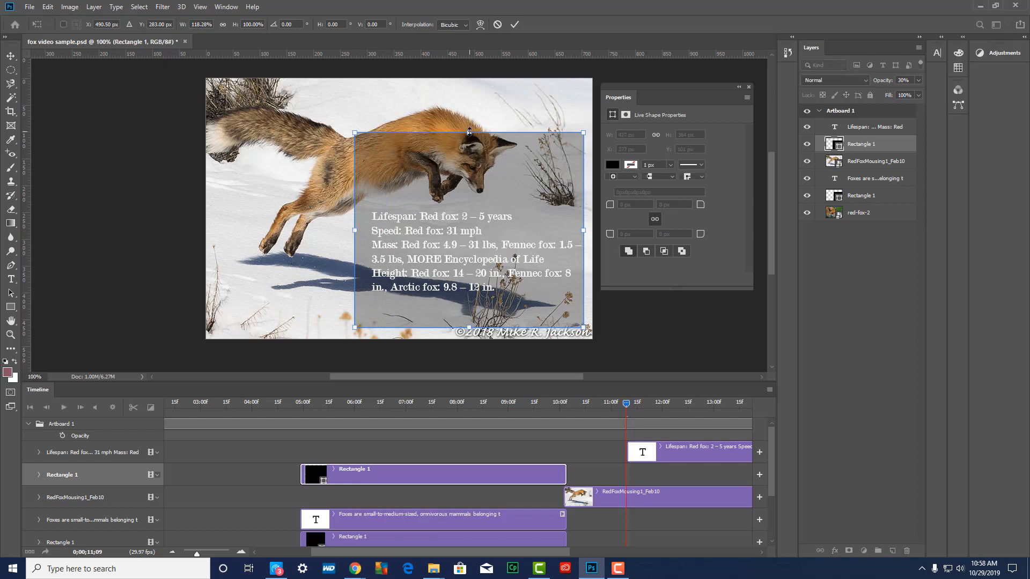
drag(469, 131, 470, 206)
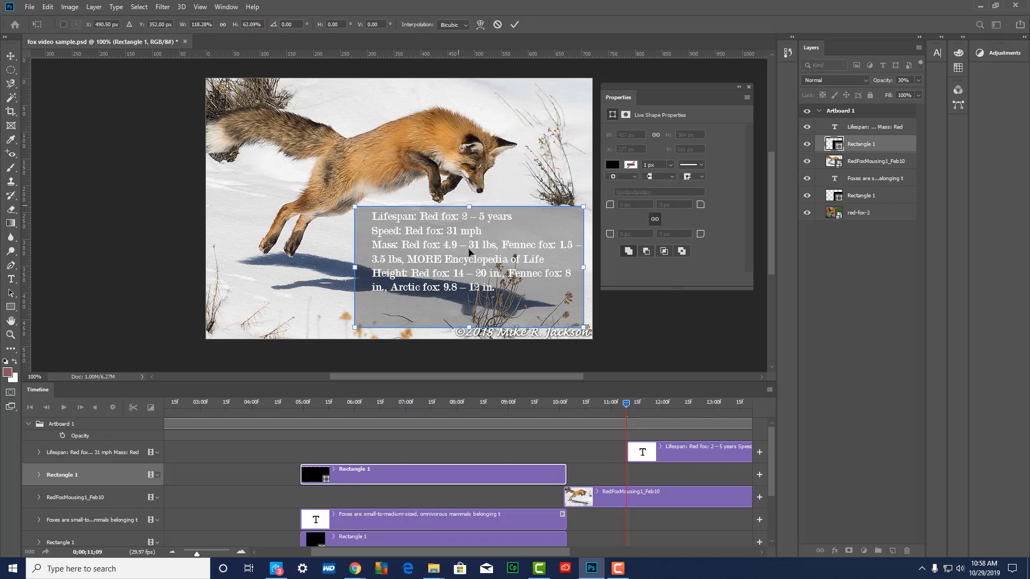
drag(470, 327, 470, 304)
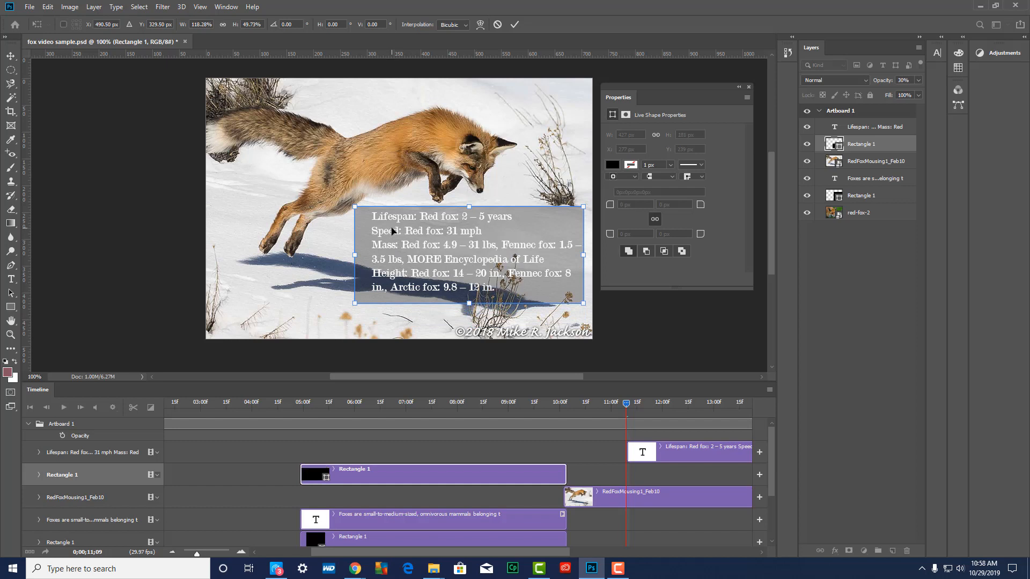
key(Return)
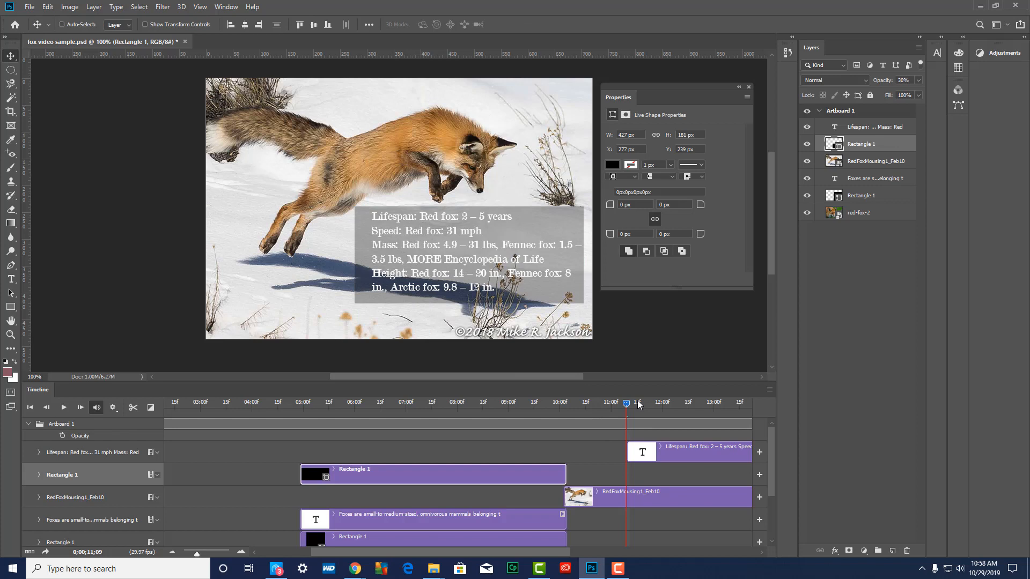
key(ctrl+s)
Align the starts of the lifespan text and copied rectangle clips shortly after the leaping-fox clip begins, and play the video from the start
drag(675, 454, 628, 454)
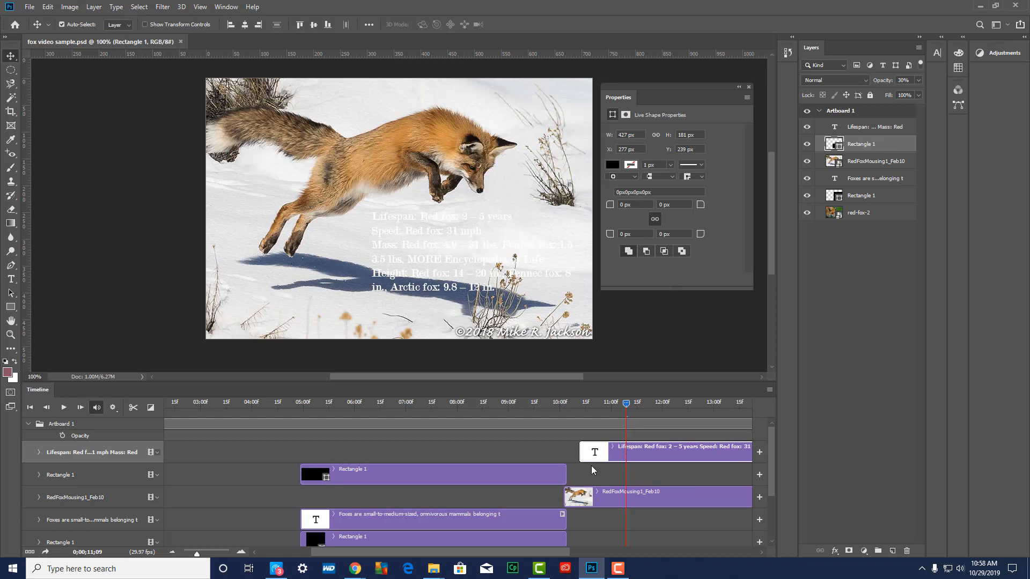
drag(477, 475, 741, 474)
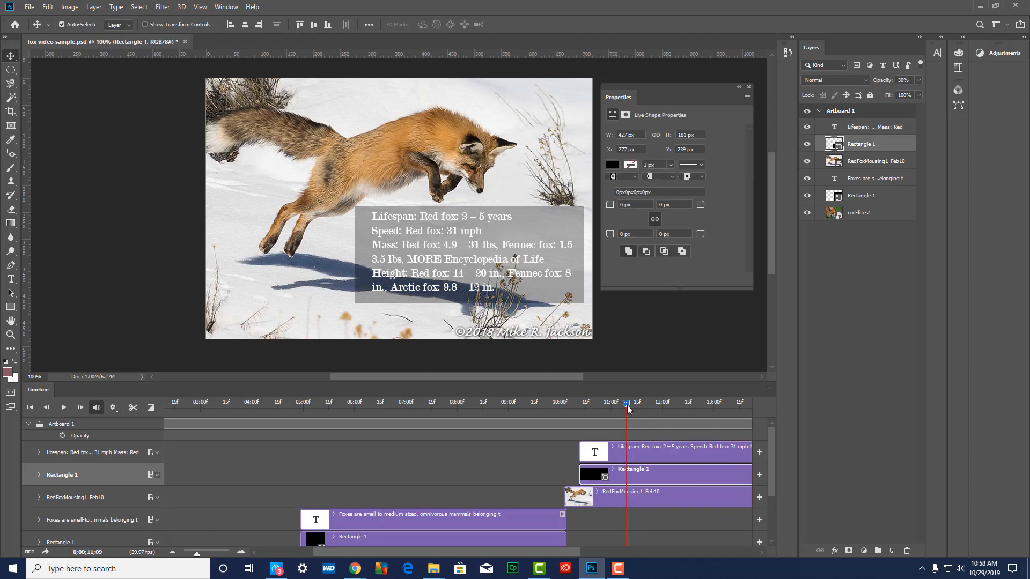
drag(628, 410, 104, 391)
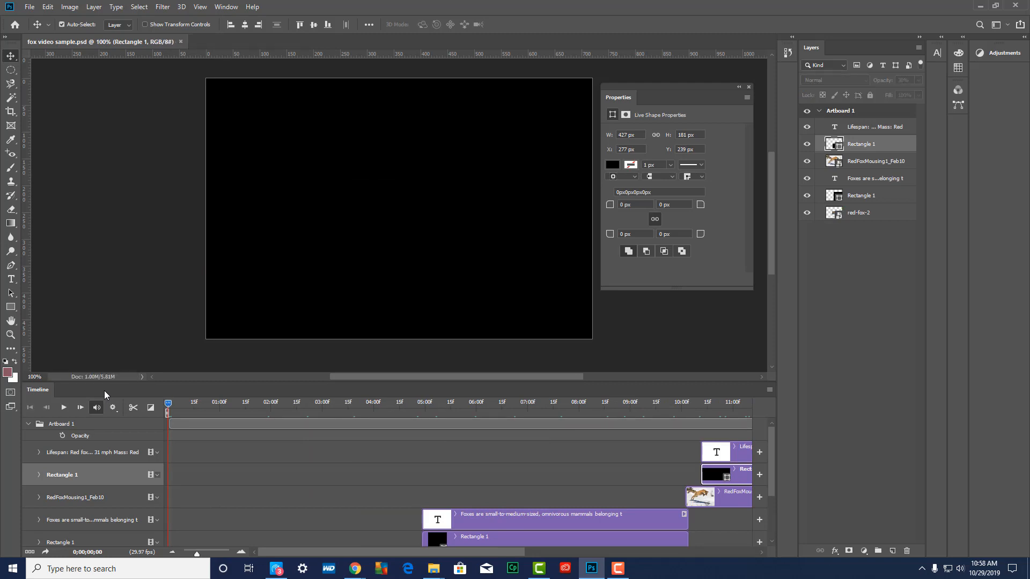
key(space)
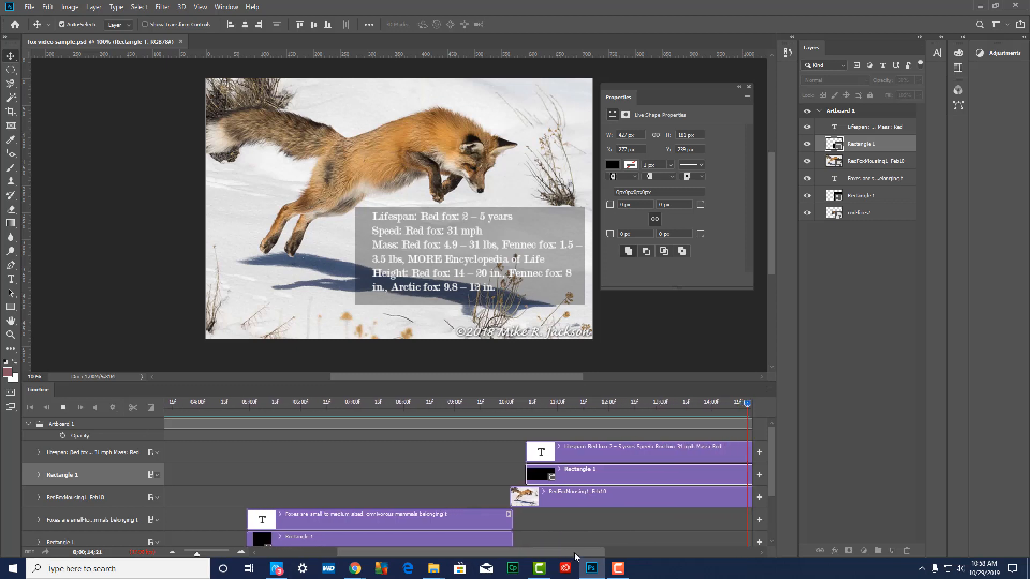
Extend the ends of the RedFoxMousing1_Feb10 and lifespan text clips to 15:16 to match the copied rectangle clip
drag(575, 552, 655, 558)
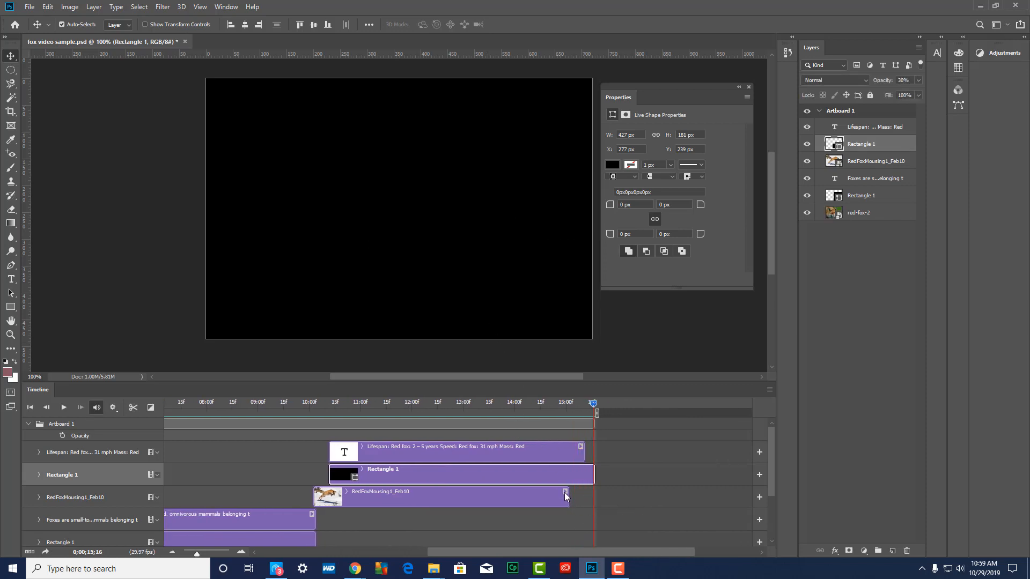
drag(567, 495, 594, 495)
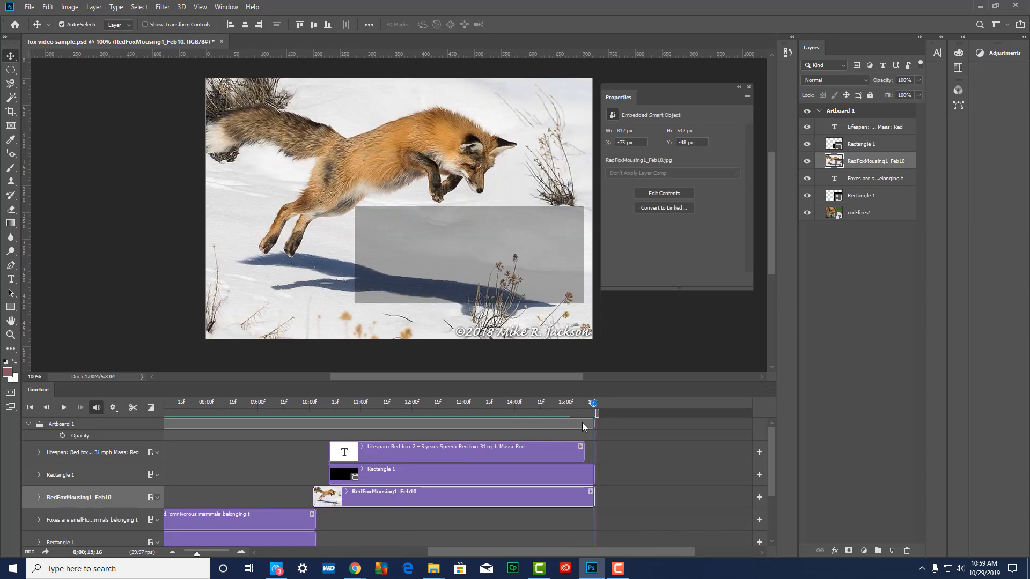
drag(583, 452, 595, 452)
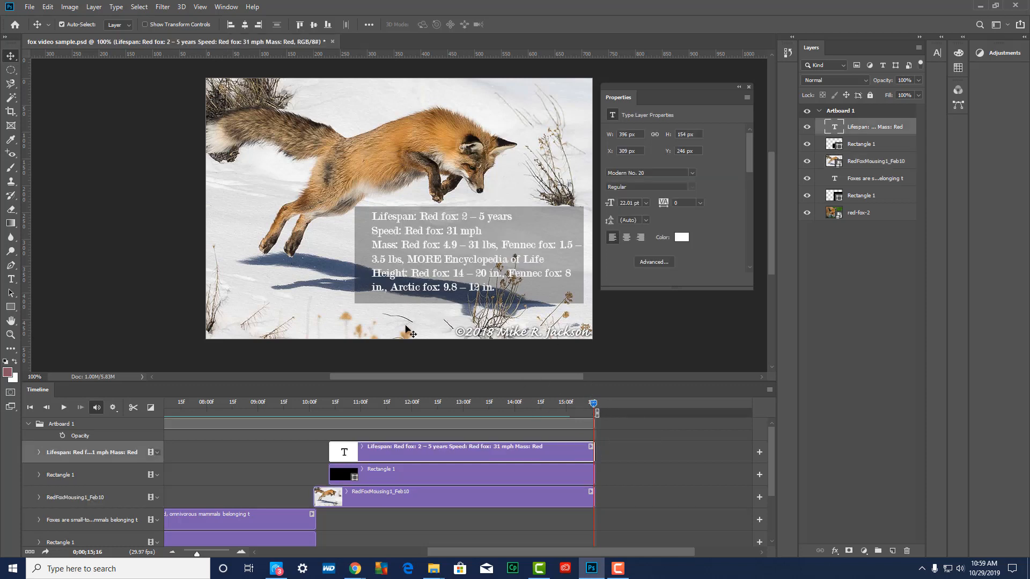
drag(595, 405, 302, 431)
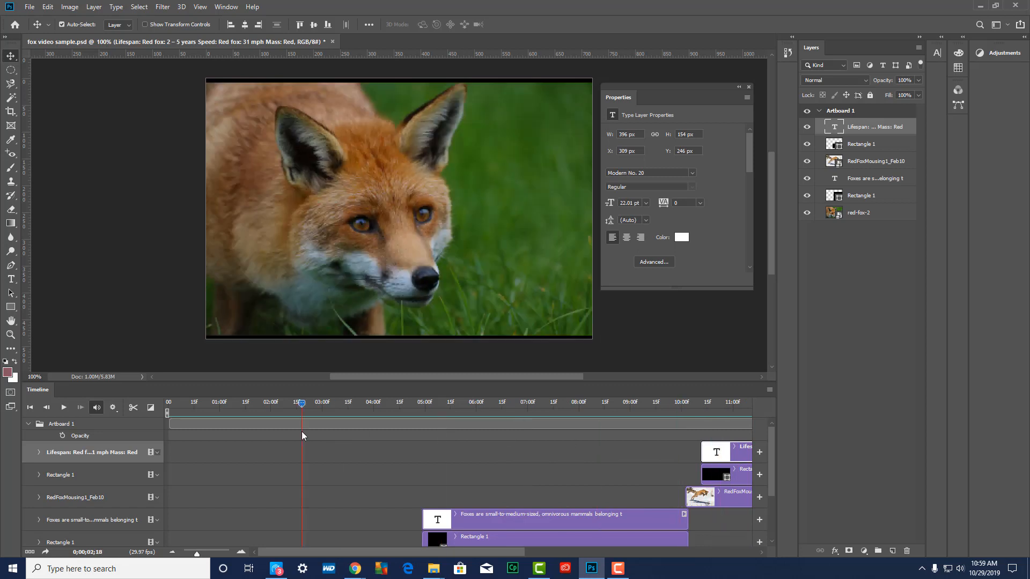
click(38, 452)
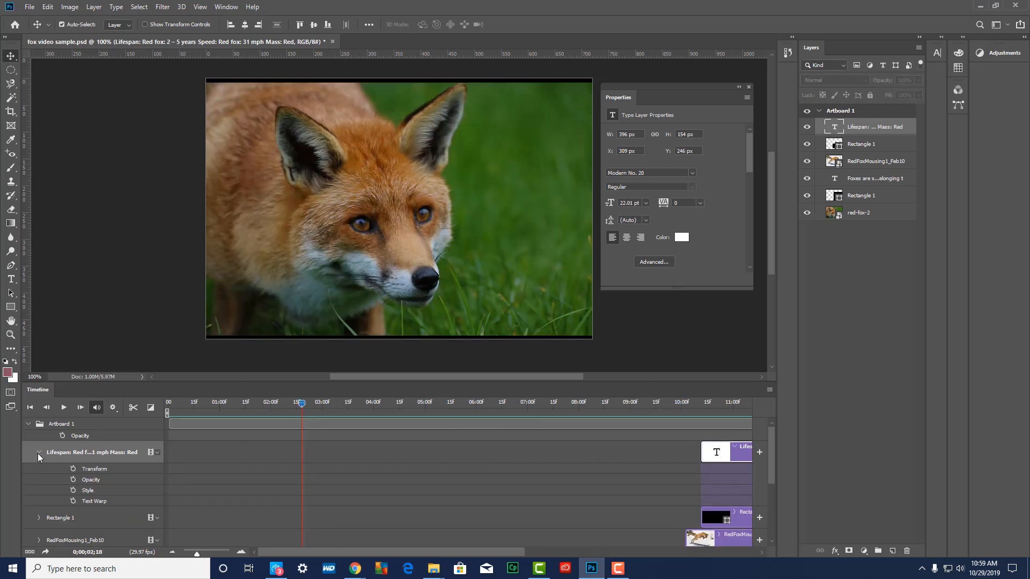
click(38, 453)
drag(301, 403, 584, 435)
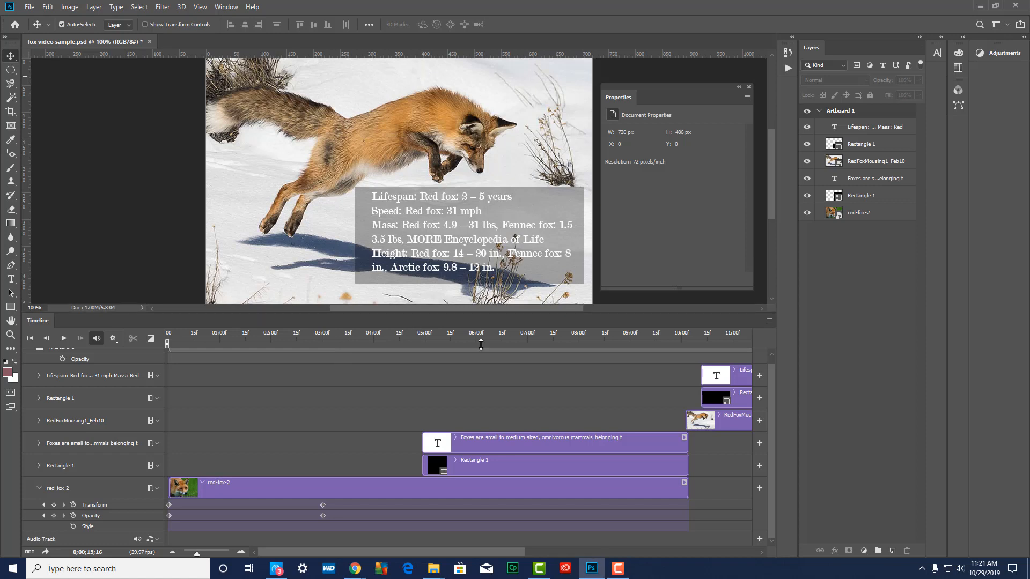
Enlarge the timeline area and add the Narration_photoshop timeline 1 audio file to the audio track
mouse_move(484, 312)
mouse_down()
mouse_move(483, 386)
mouse_move(484, 291)
mouse_up()
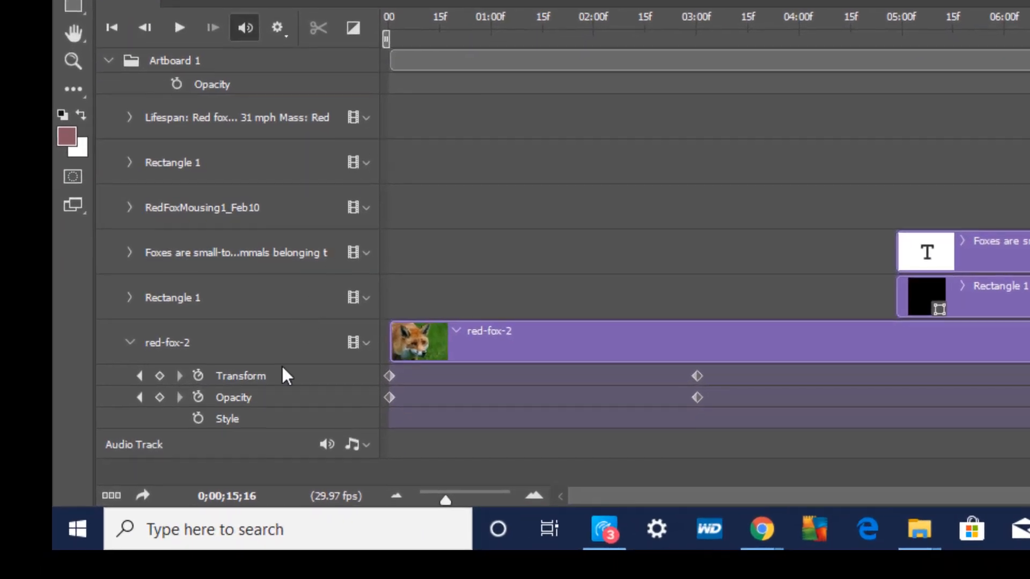
click(367, 446)
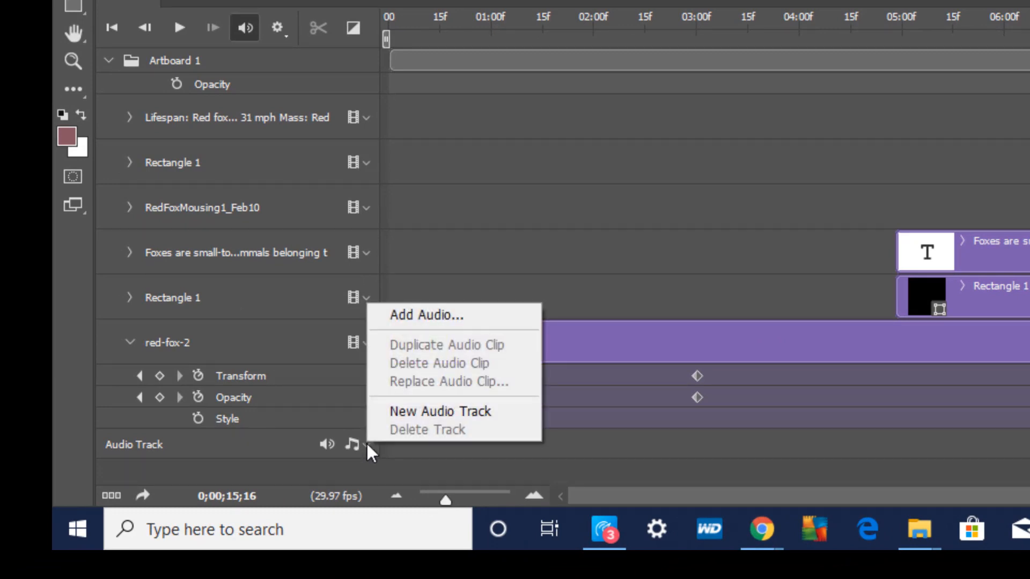
click(419, 314)
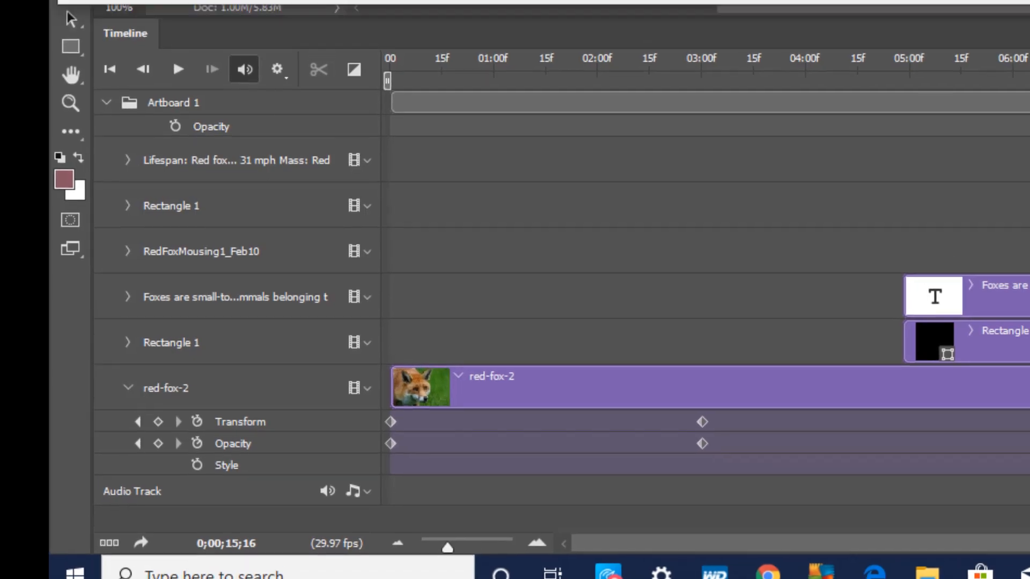
click(331, 152)
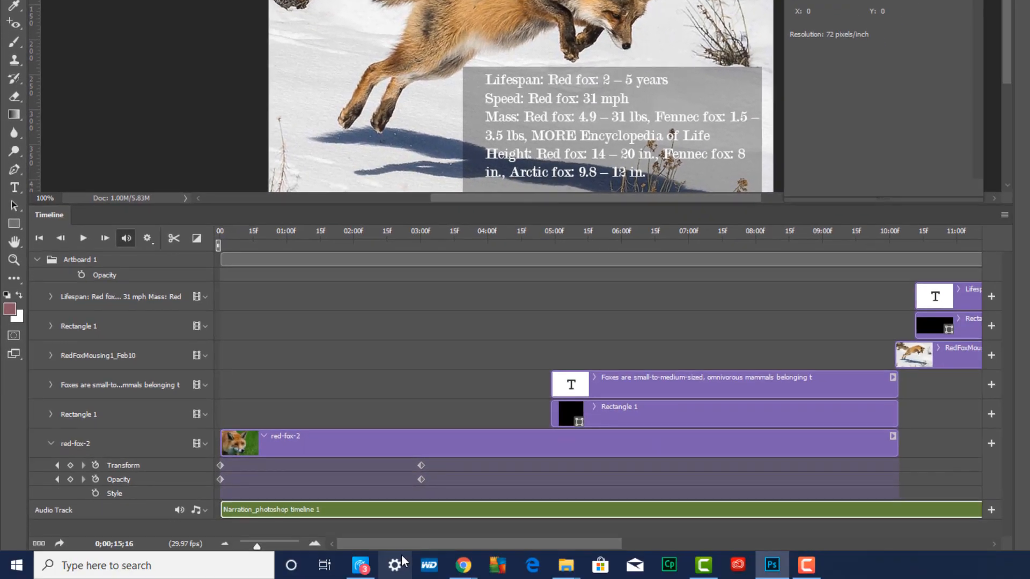
Extend the RedFoxMousing1_Feb10, copied rectangle and lifespan text clips to the narration's end, just past 20:00, and play the video from the start
drag(401, 543, 651, 548)
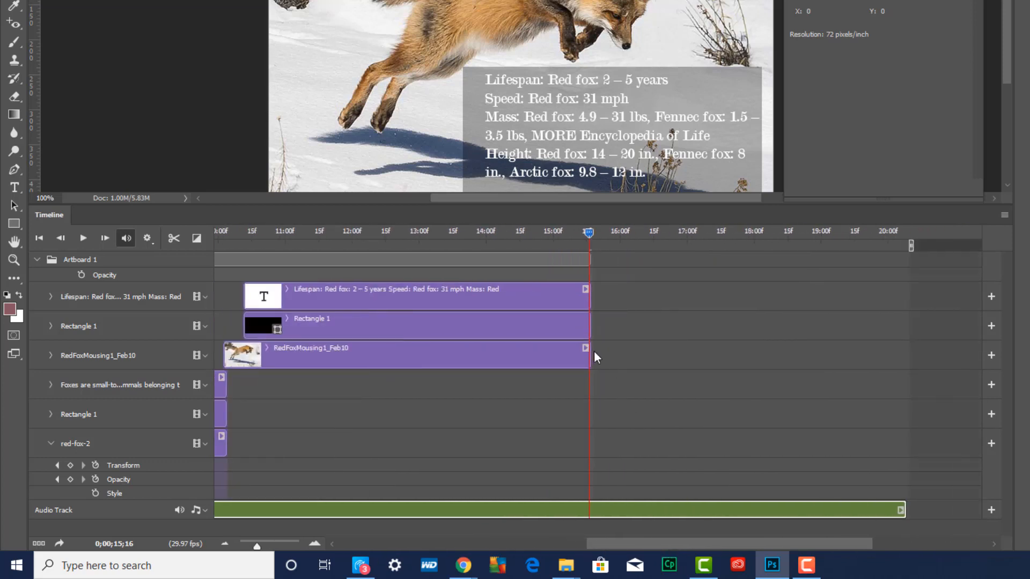
drag(589, 356, 907, 354)
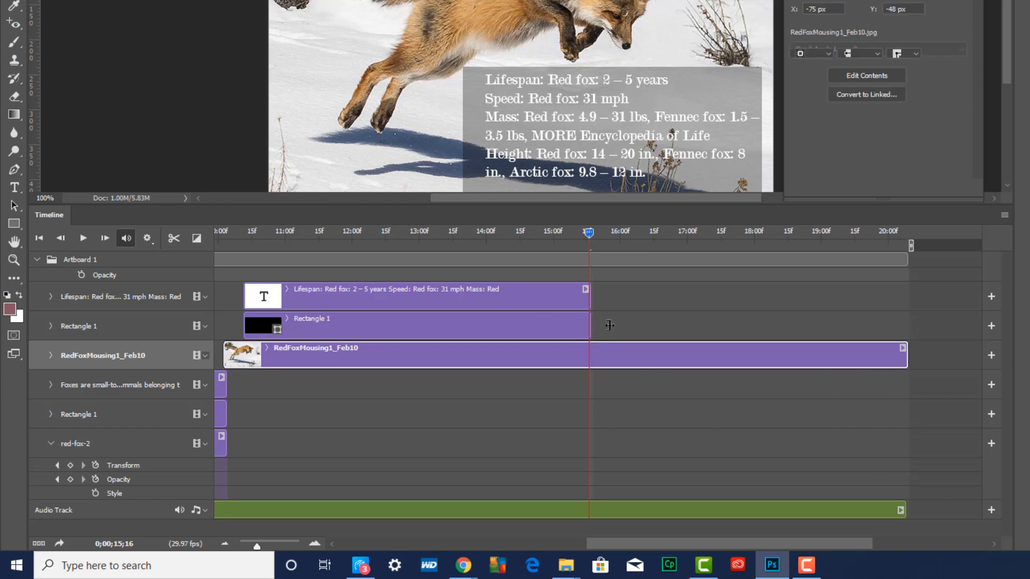
drag(588, 326, 907, 326)
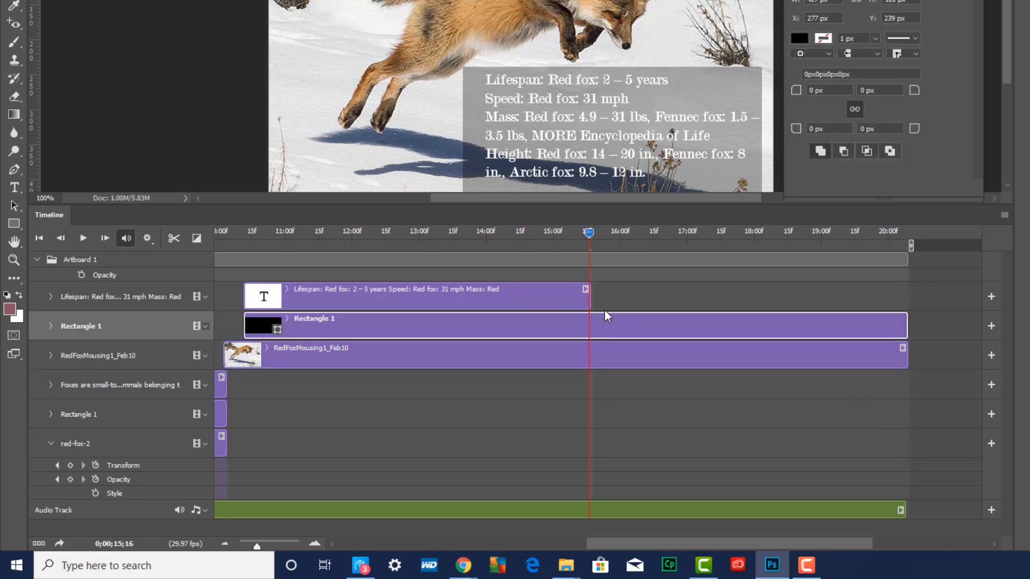
drag(590, 296, 904, 316)
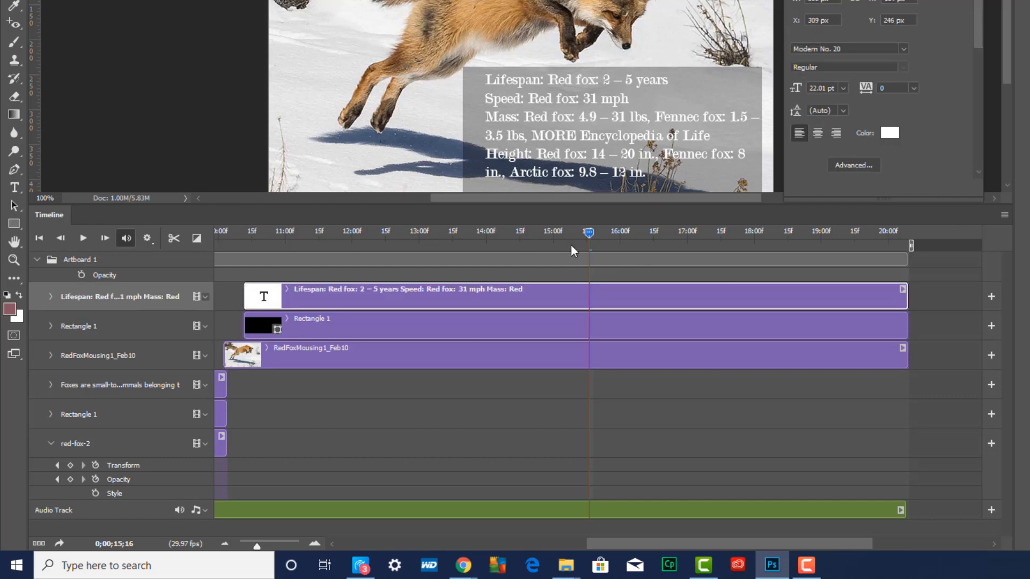
drag(589, 233, 76, 280)
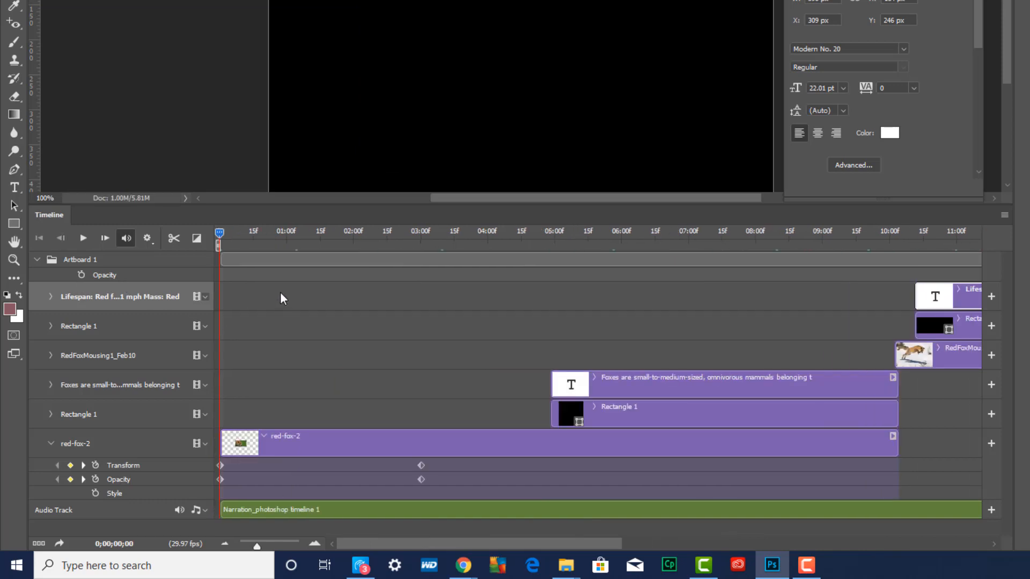
key(space)
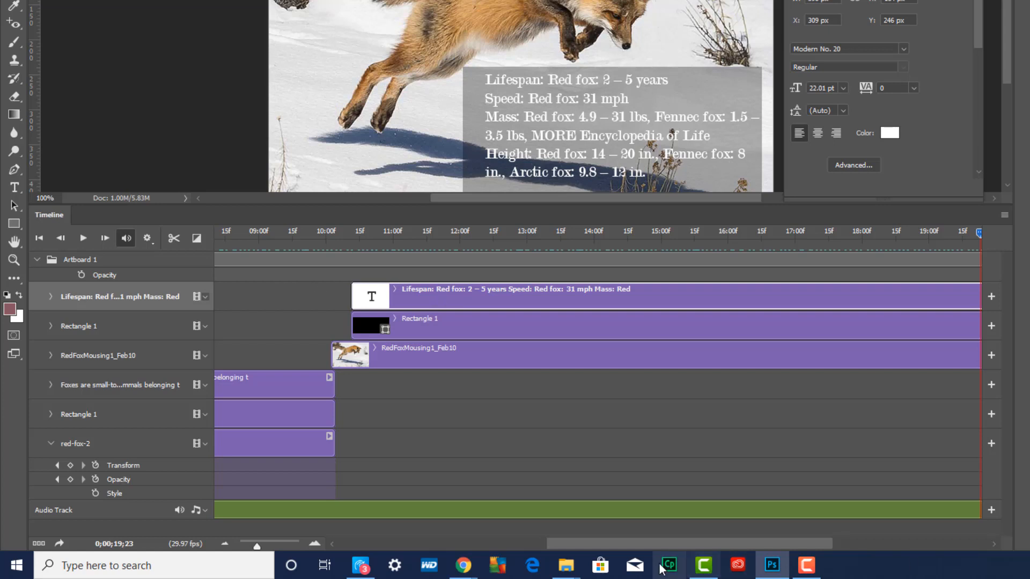
Add a second, empty audio track below the narration track
drag(649, 545, 432, 547)
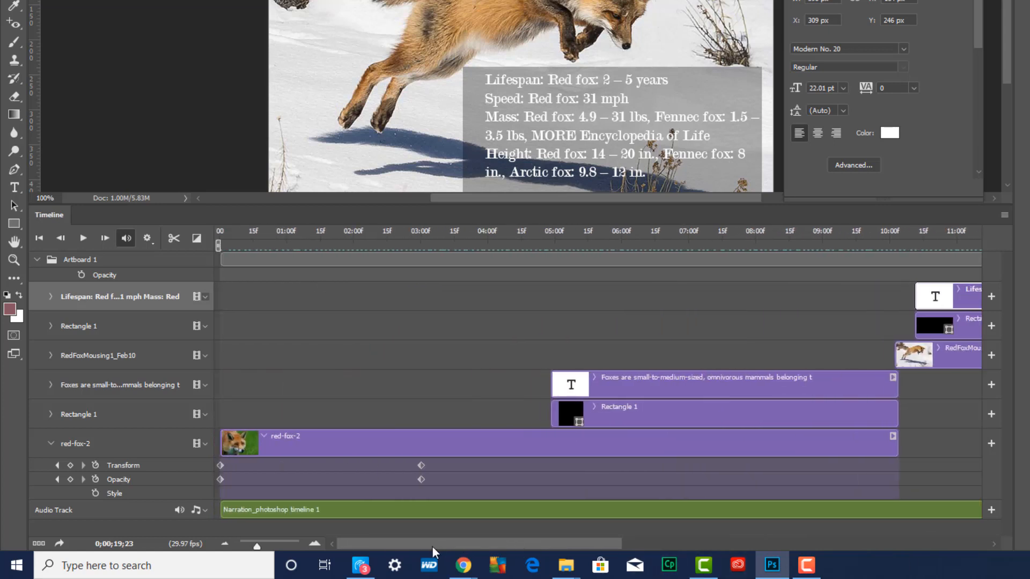
scroll(450, 443, down, 2)
scroll(453, 455, up, 2)
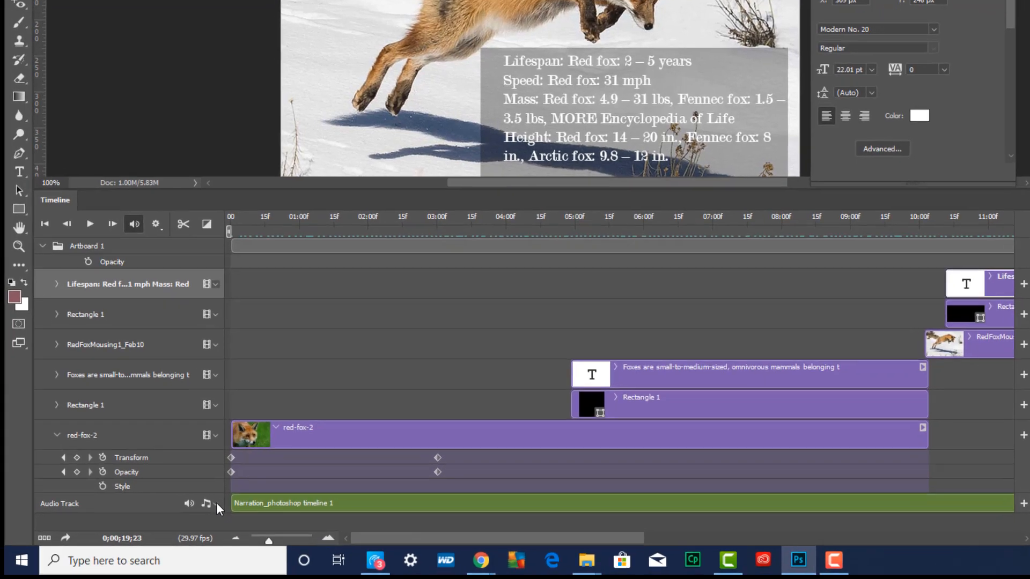
click(204, 511)
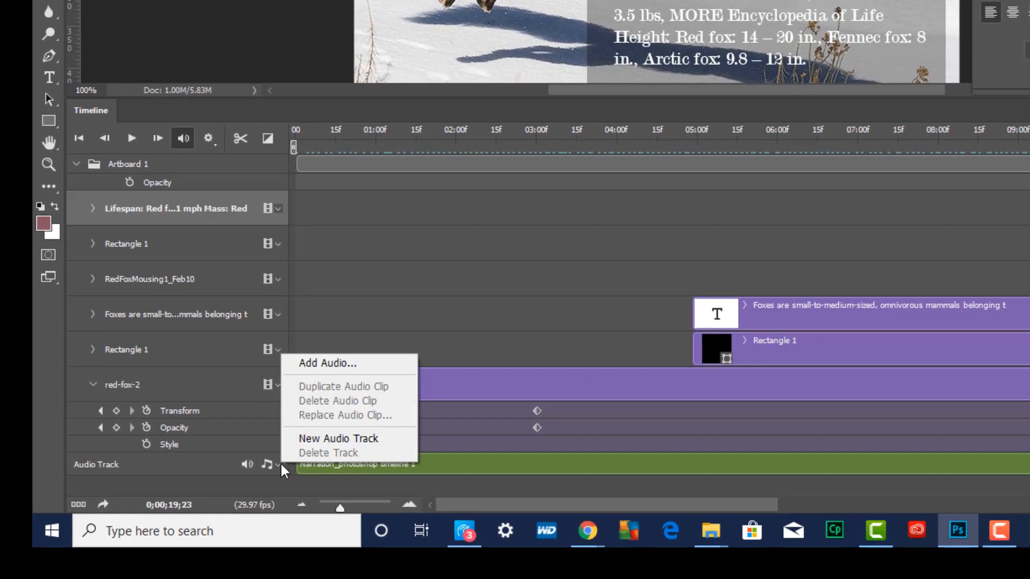
click(334, 439)
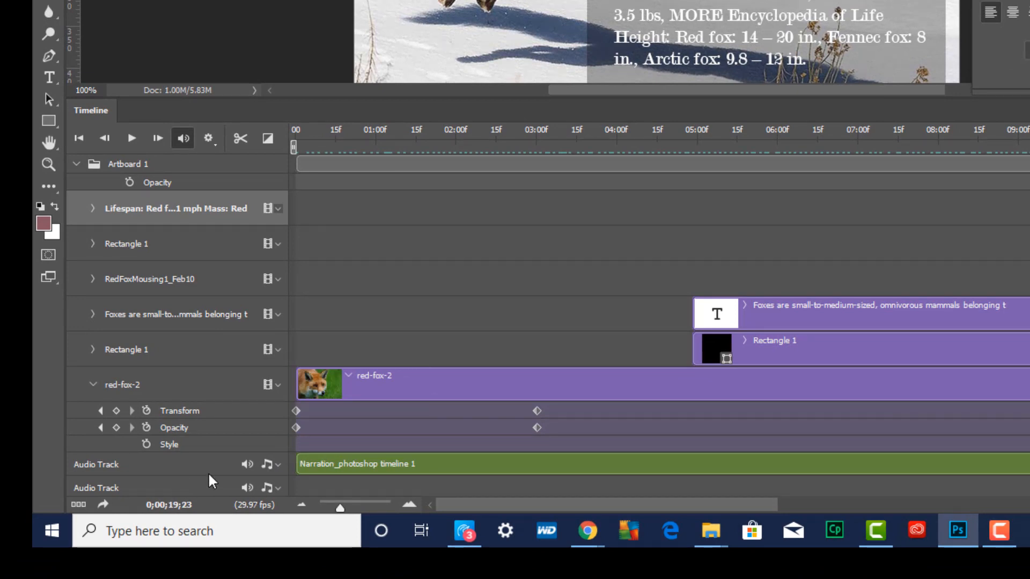
scroll(214, 471, up, 1)
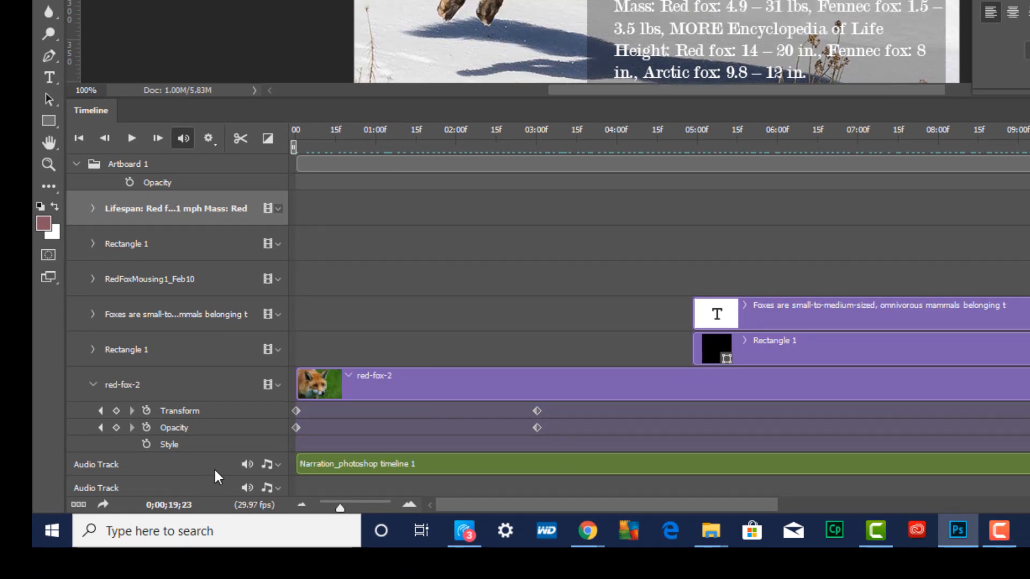
Add the Music Tracks - firefly MP3 from the animal presentation screens folder to the second audio track
click(278, 488)
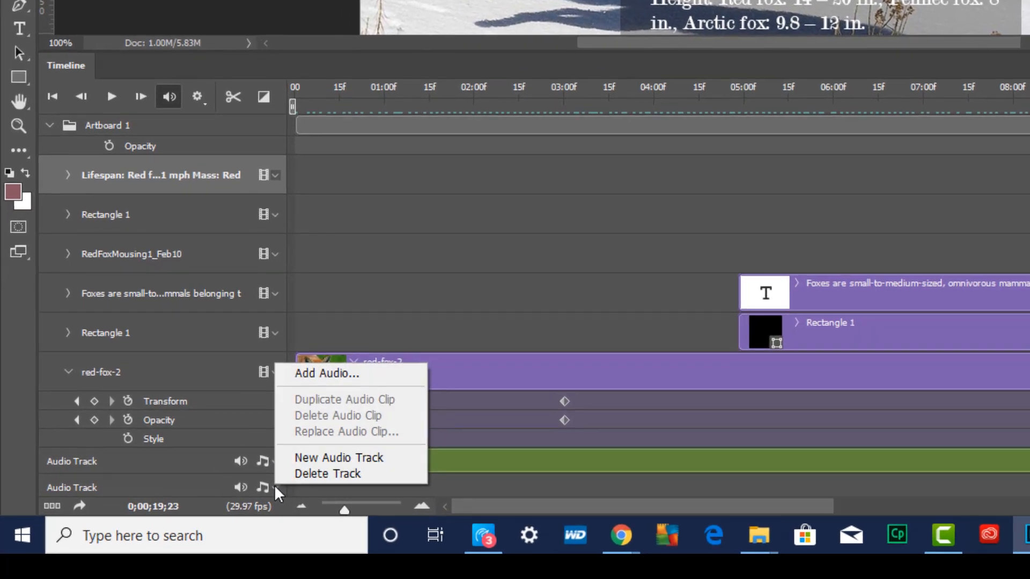
click(345, 374)
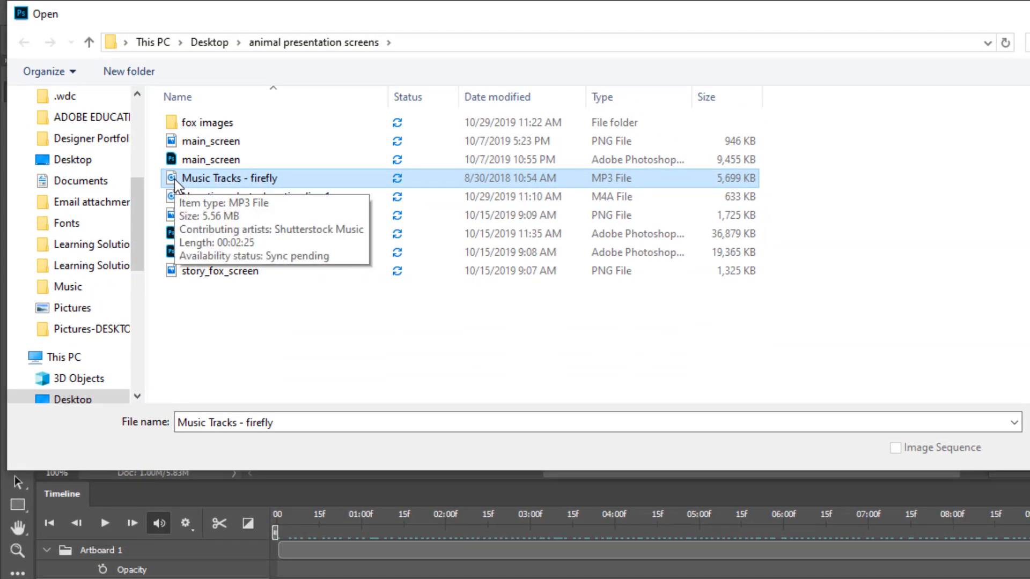
double_click(175, 180)
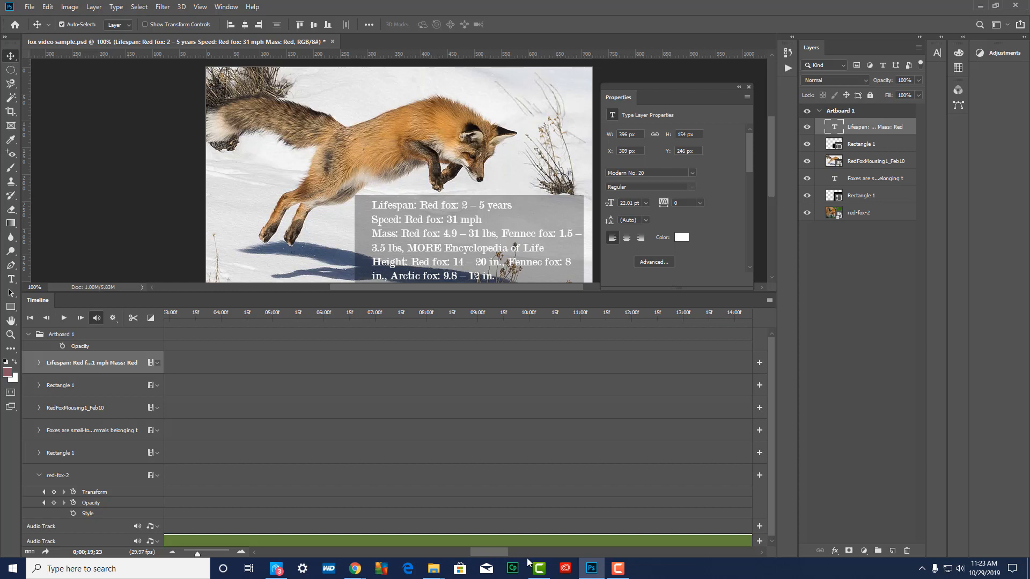
Trim the end of the firefly music clip to just past 20:00, matching the end of the leaping-fox clips
drag(529, 561, 739, 571)
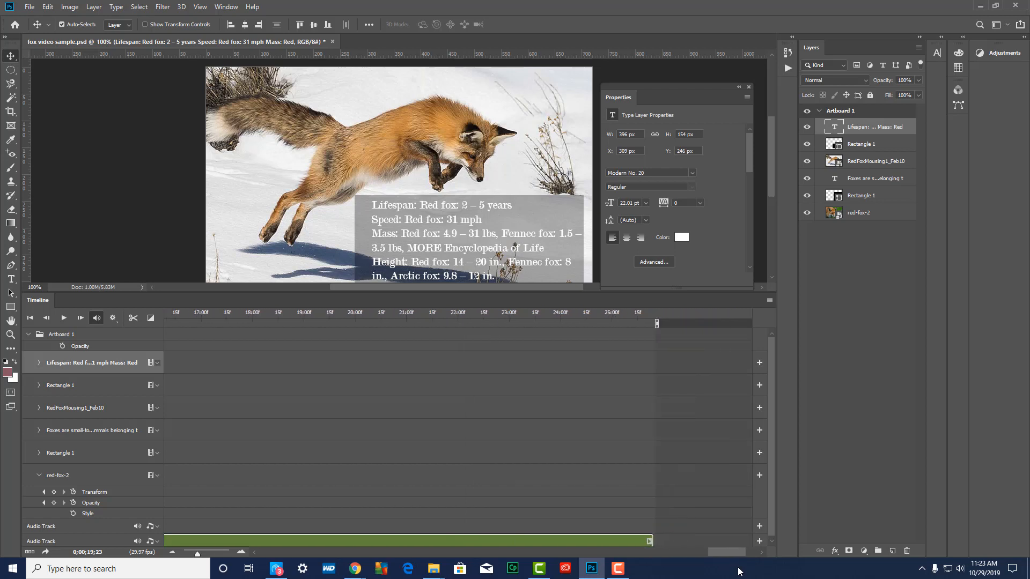
click(629, 536)
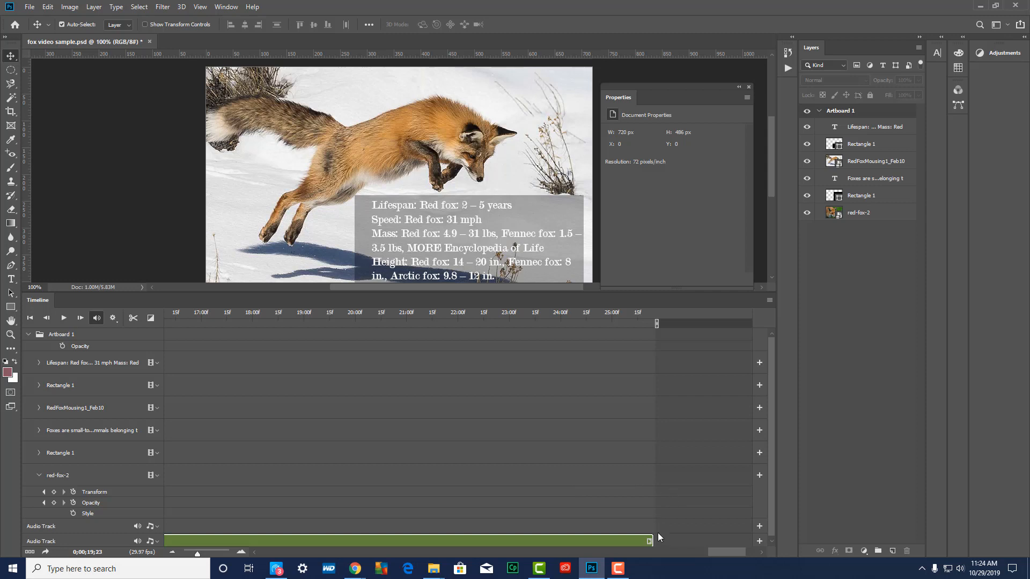
drag(651, 541, 423, 574)
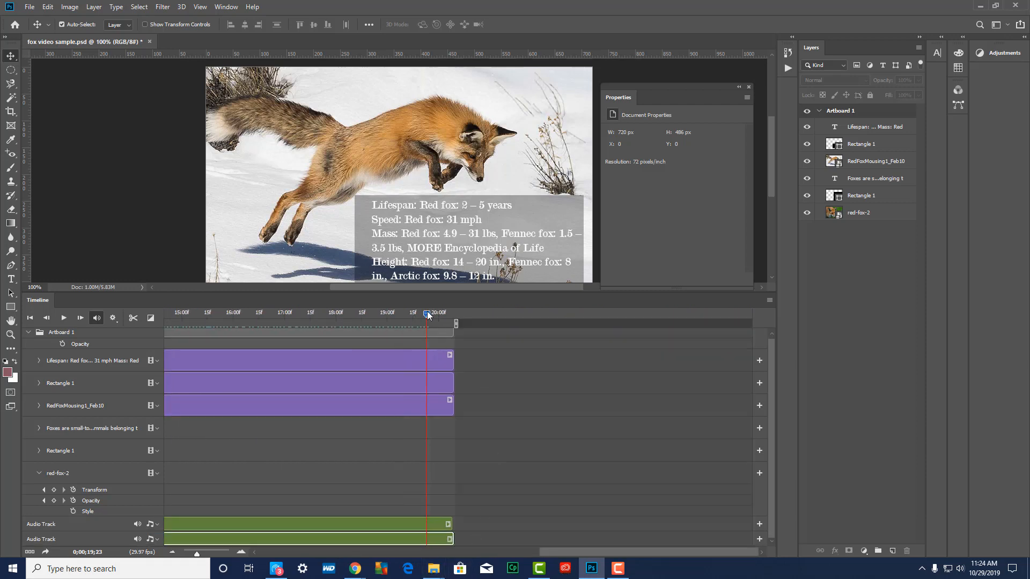
Save the document, play the opening of the video from the start with narration and music, and scrub ahead to about 09:18
drag(428, 312, 121, 356)
key(ctrl+s)
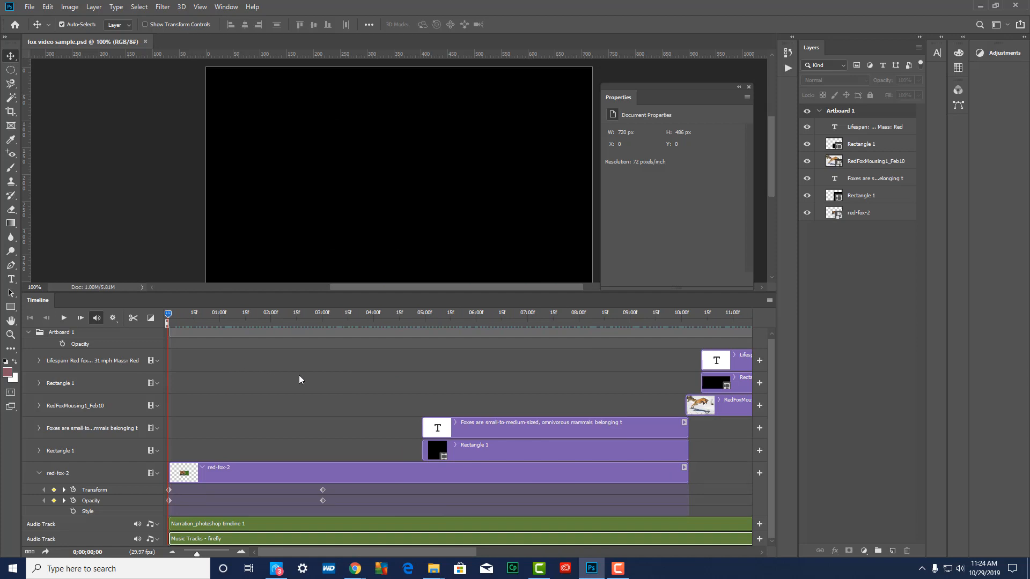
key(space)
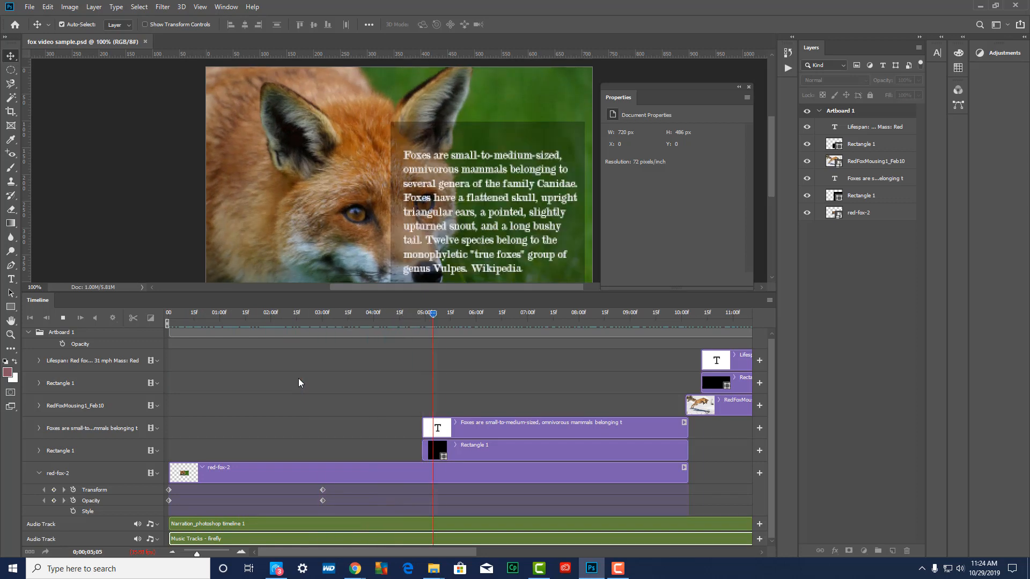
key(space)
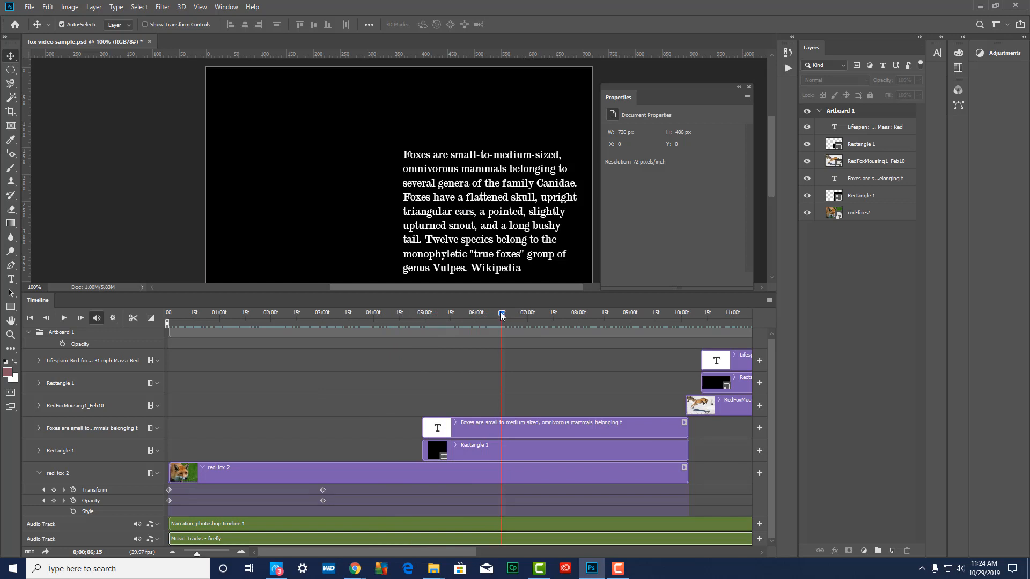
drag(502, 315, 661, 314)
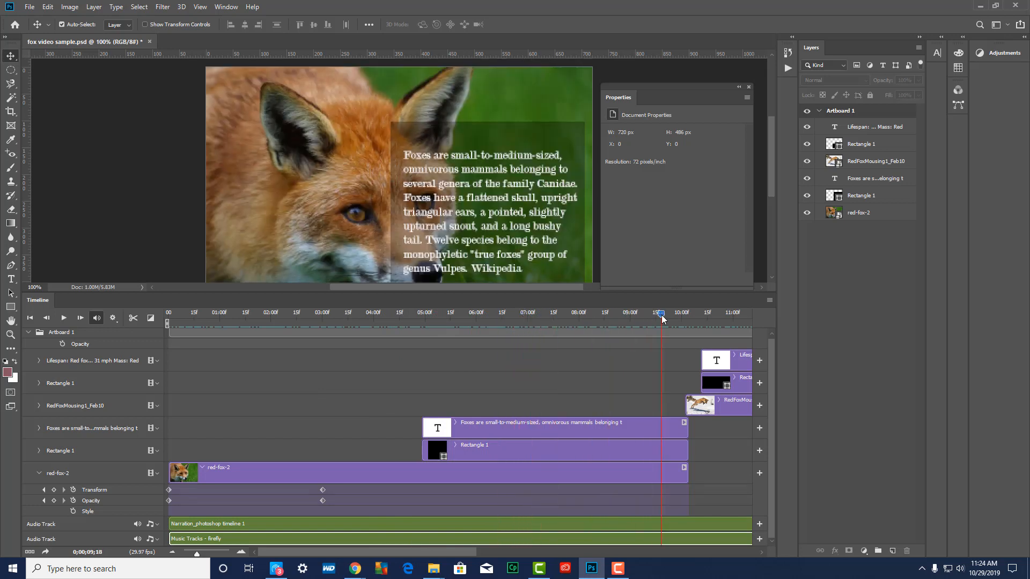
Raise the narration audio clip's volume to at least 110%
drag(452, 552, 647, 548)
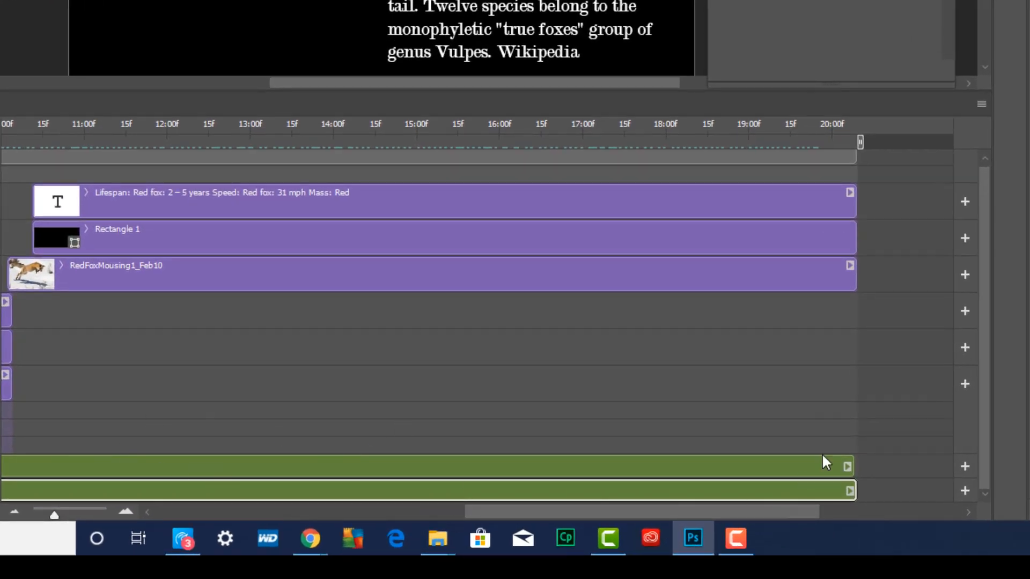
click(847, 465)
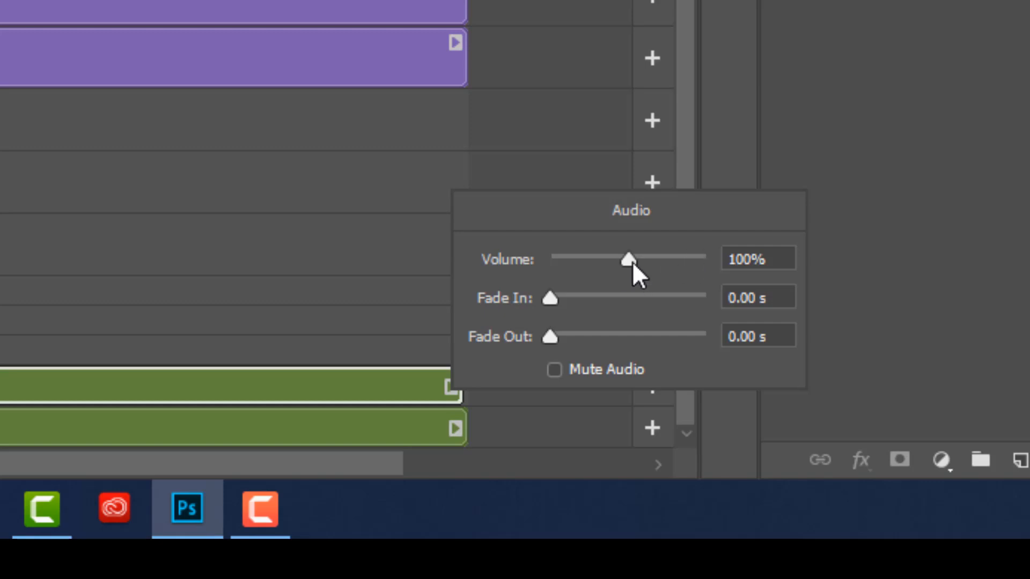
drag(632, 262, 636, 261)
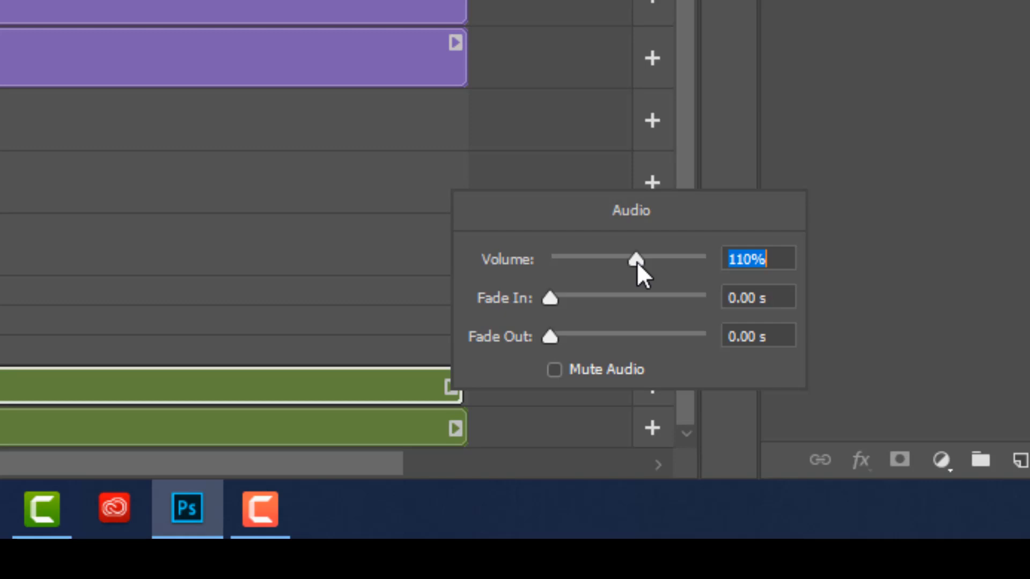
drag(636, 263, 644, 264)
Lower the firefly music clip's volume to 15% and return the playhead to the start of the video
click(459, 427)
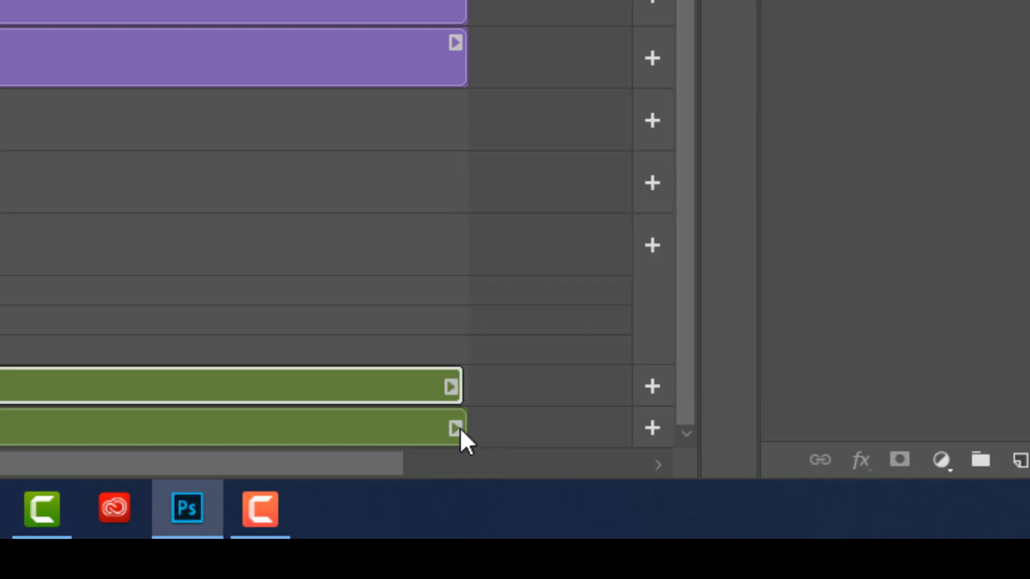
click(459, 426)
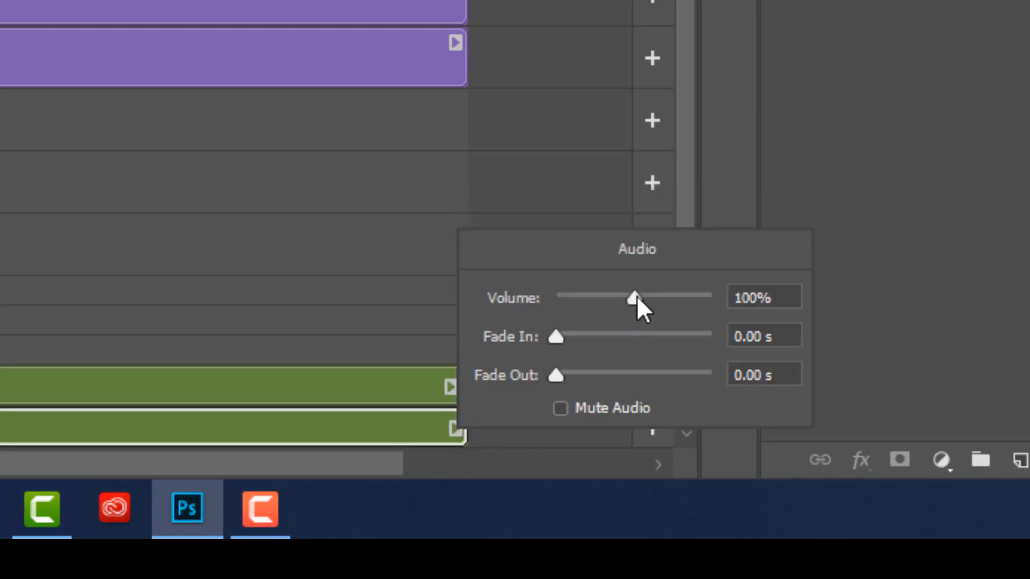
drag(637, 299, 571, 298)
drag(570, 299, 568, 301)
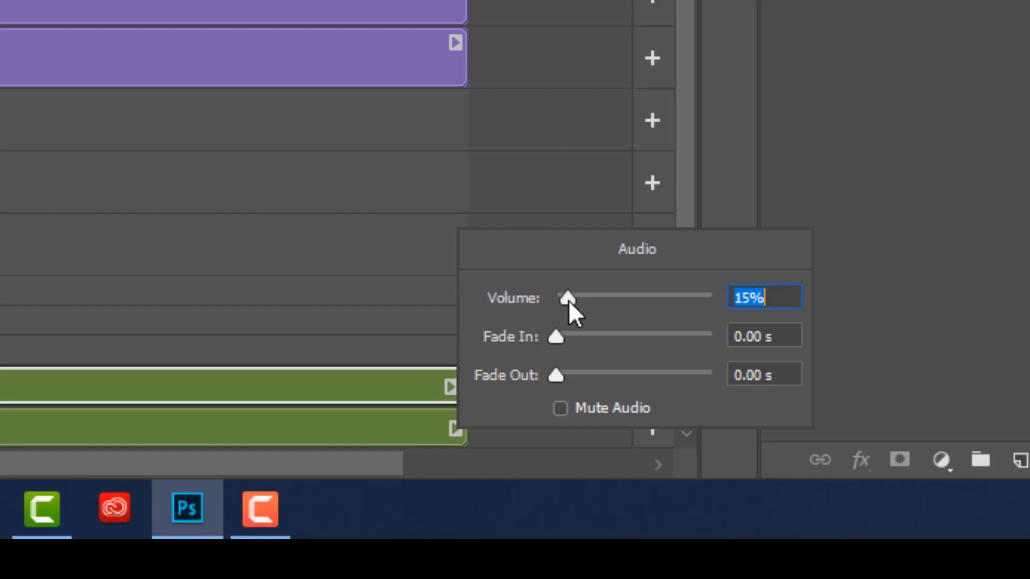
key(Return)
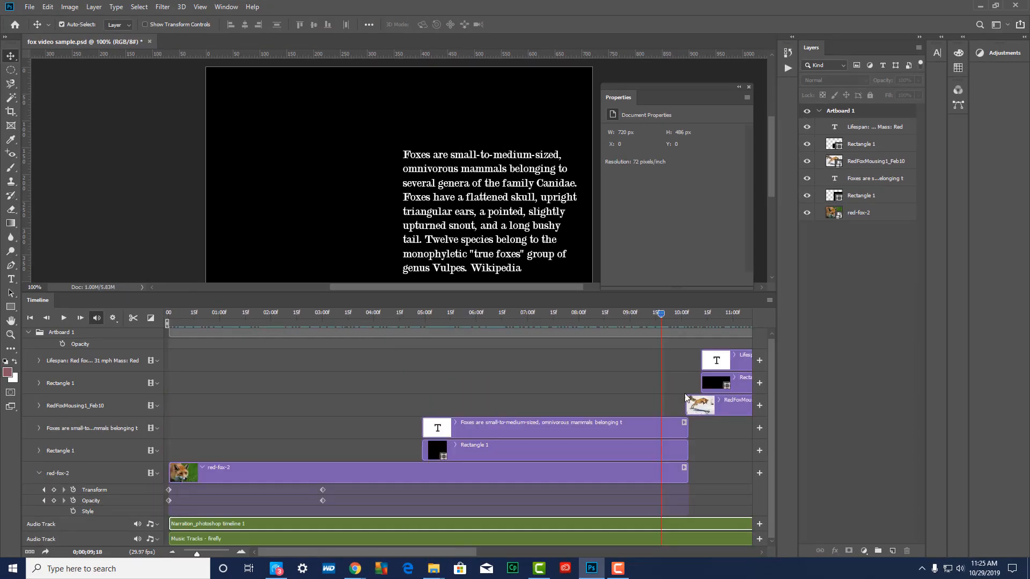
drag(661, 313, 98, 381)
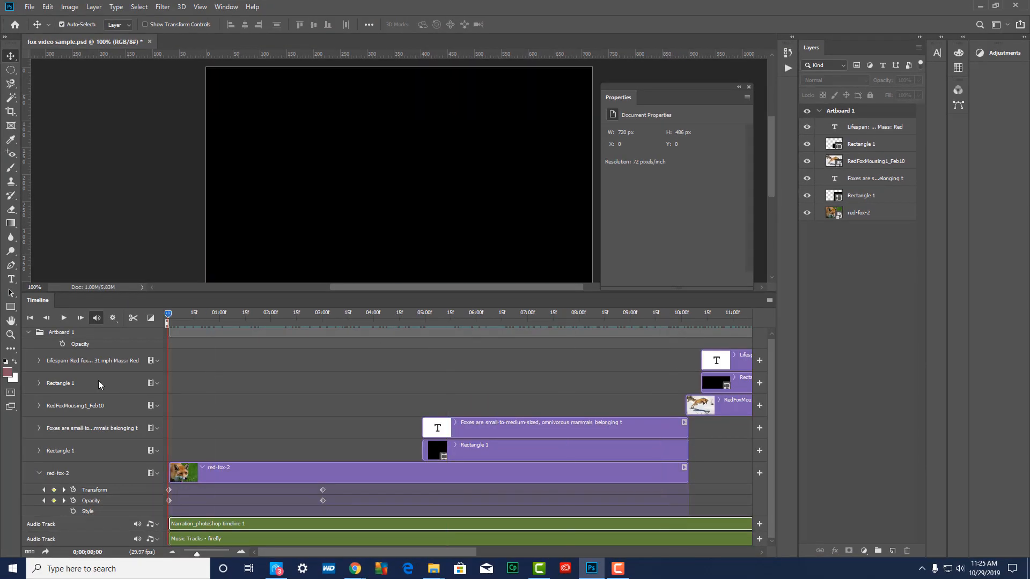
Save the document and play the video from the start to about 10:07 to check the audio balance
key(ctrl+s)
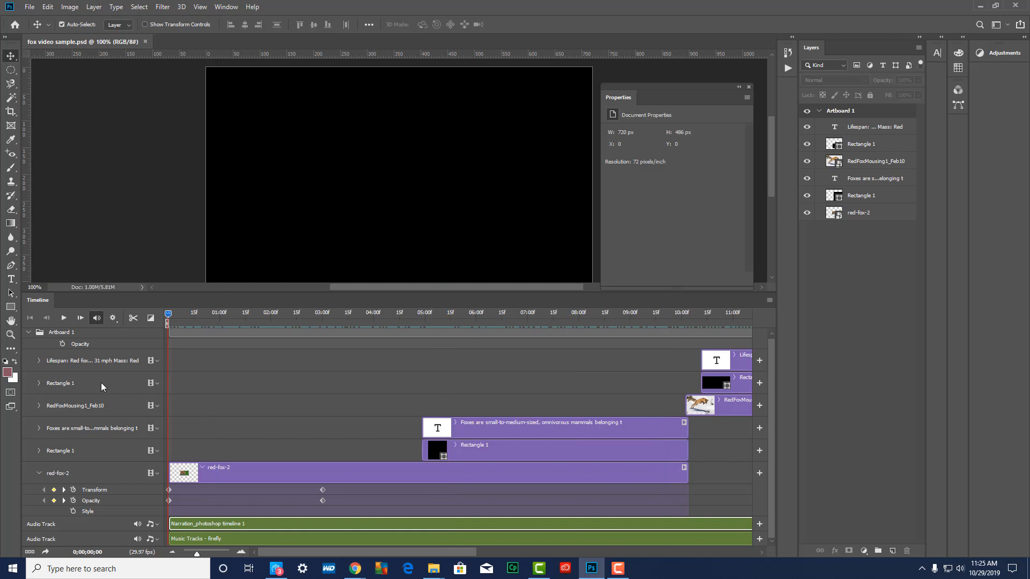
key(space)
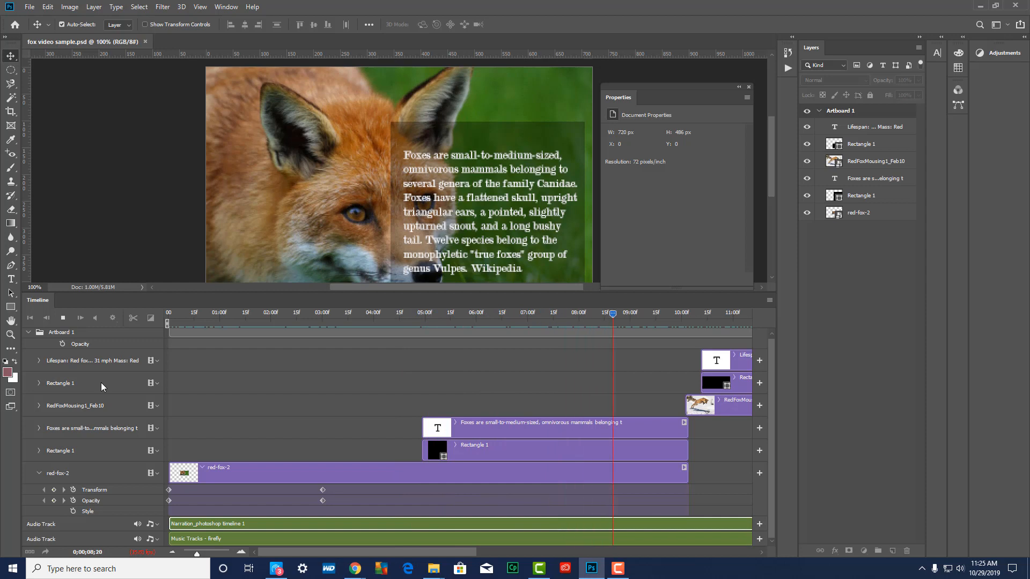
key(space)
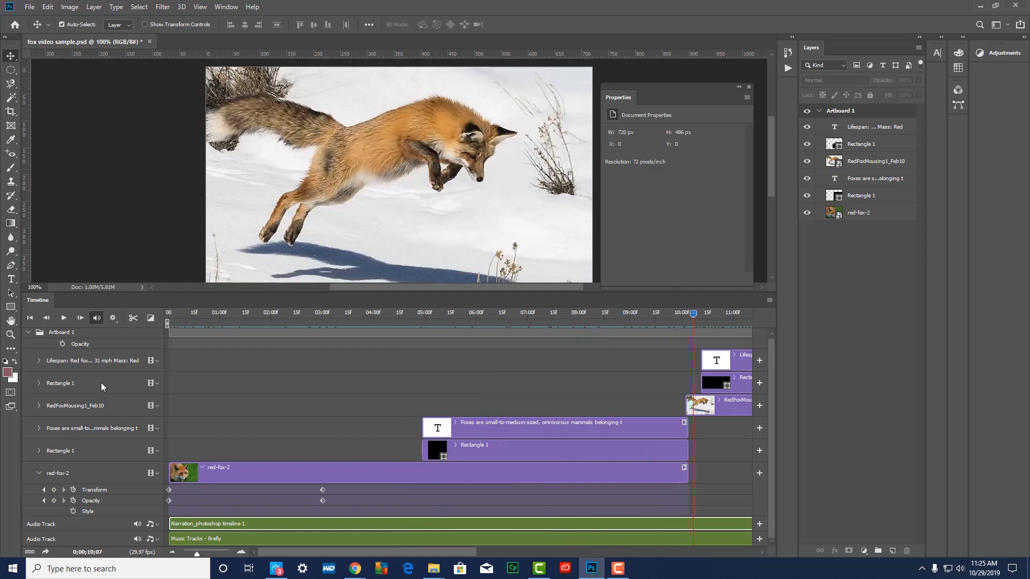
Raise the narration audio clip's volume to 150% and save the document
drag(352, 548, 566, 562)
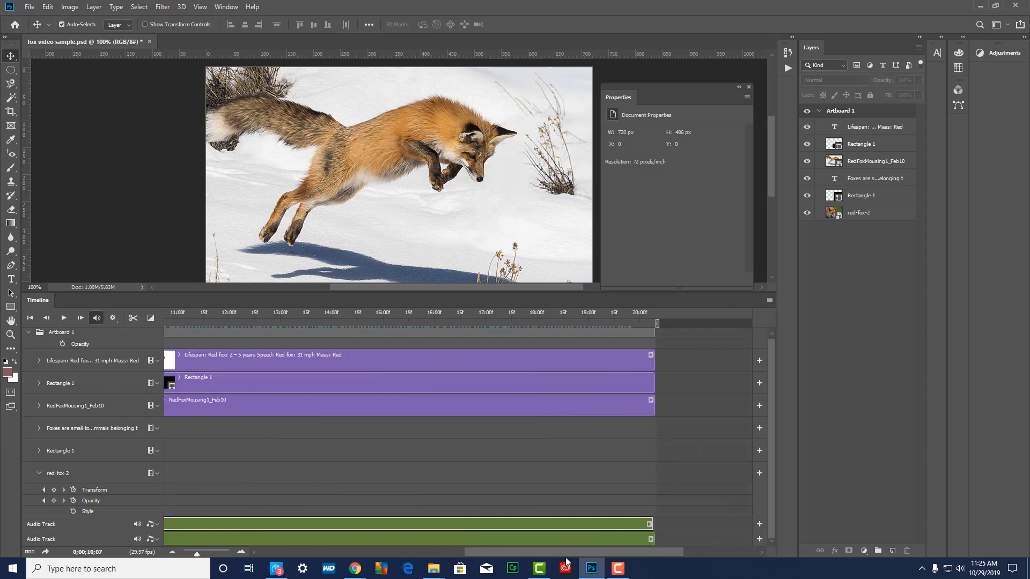
right_click(649, 524)
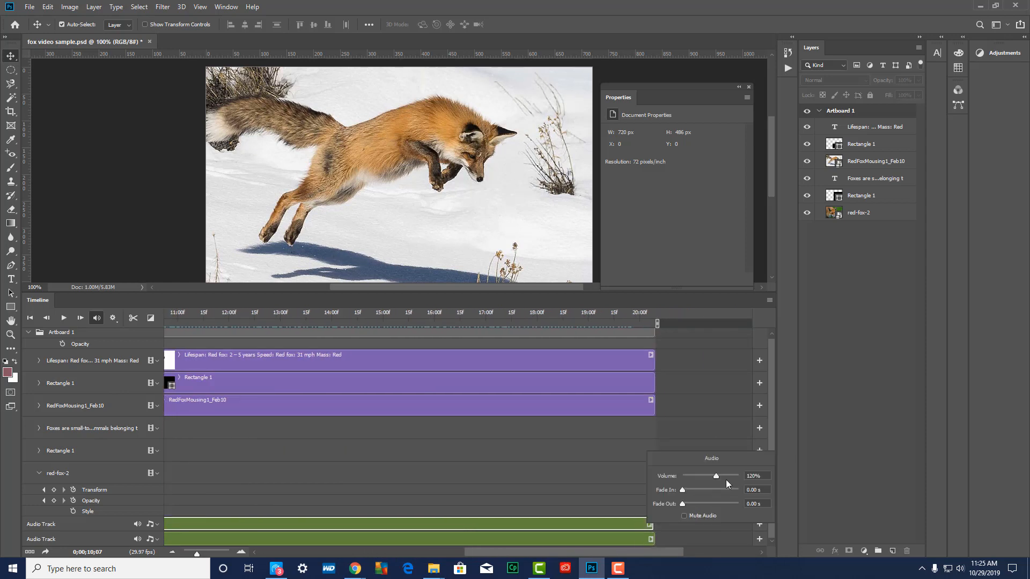
drag(715, 475, 725, 476)
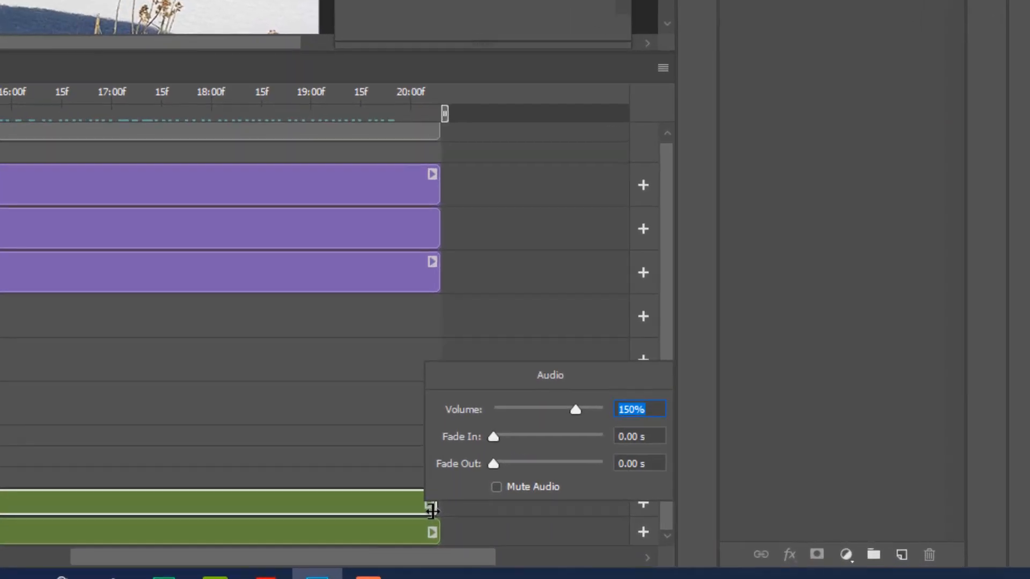
click(652, 528)
drag(422, 509, 431, 508)
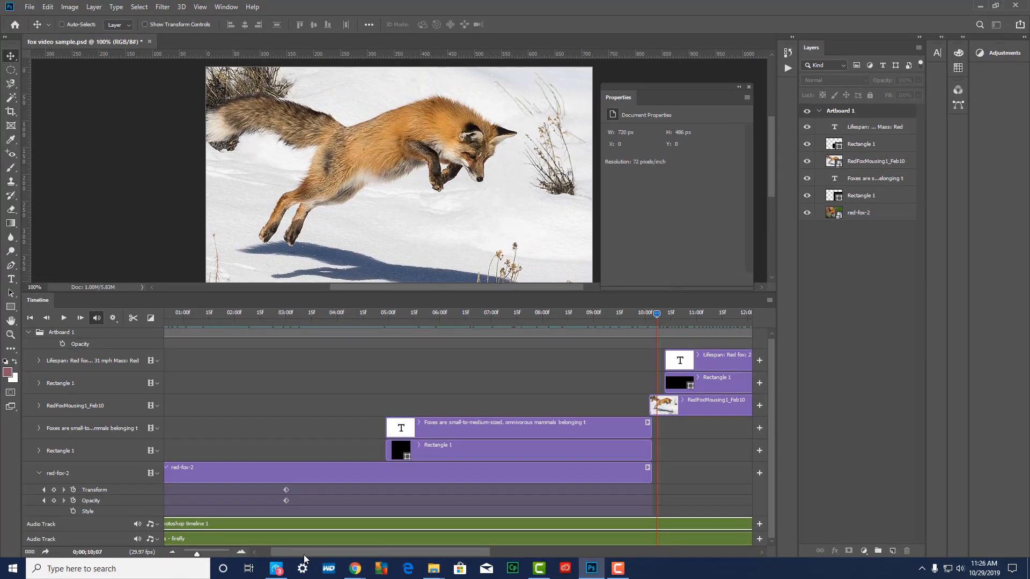
key(ctrl+s)
Return the playhead to the start and play the whole video through to its end, listening to narration and music
drag(659, 316, 120, 359)
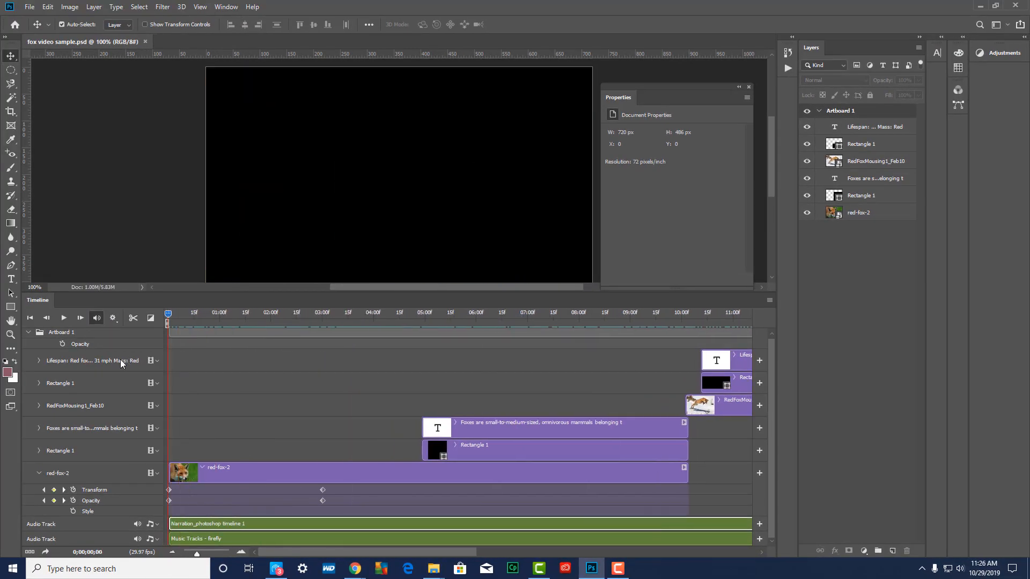
key(space)
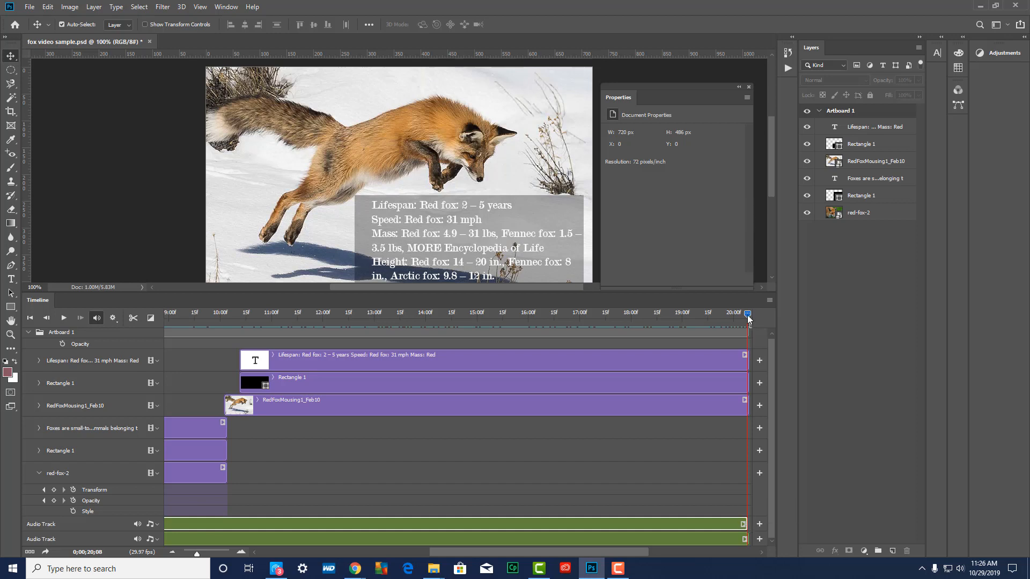
drag(747, 314, 761, 314)
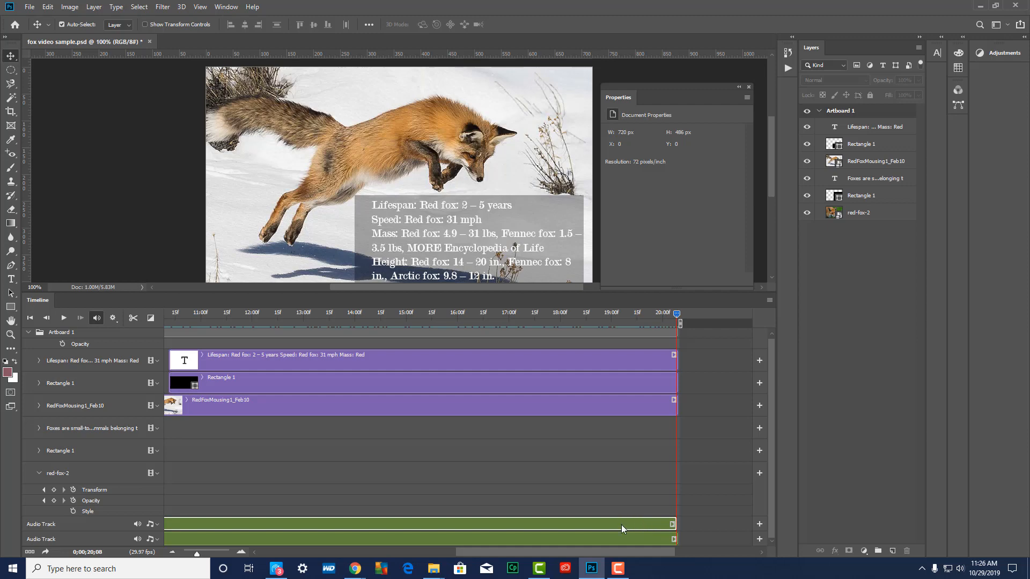
Set the firefly music clip's fade out to 4 seconds and replay the last part of the video
click(675, 539)
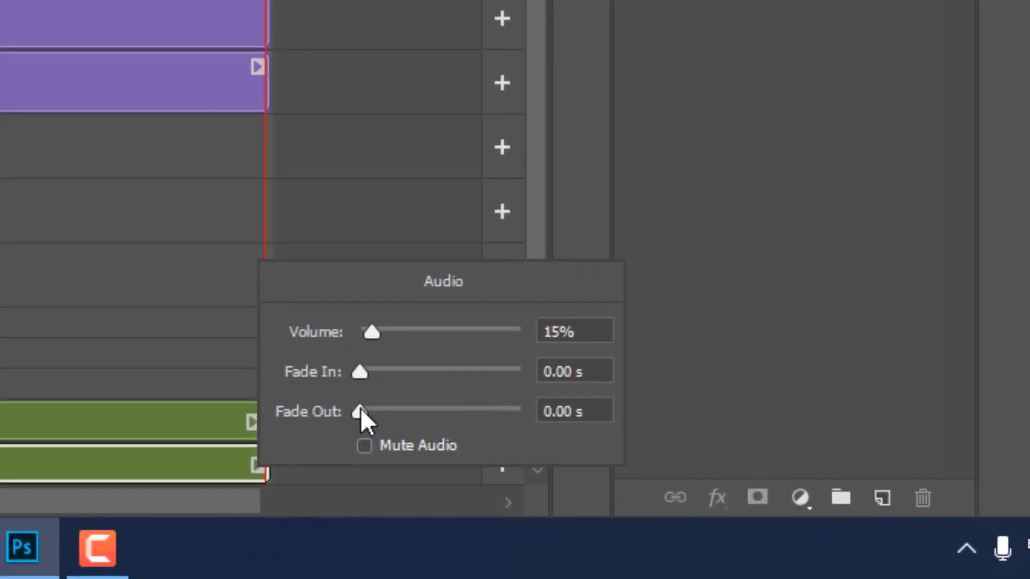
drag(360, 415, 392, 412)
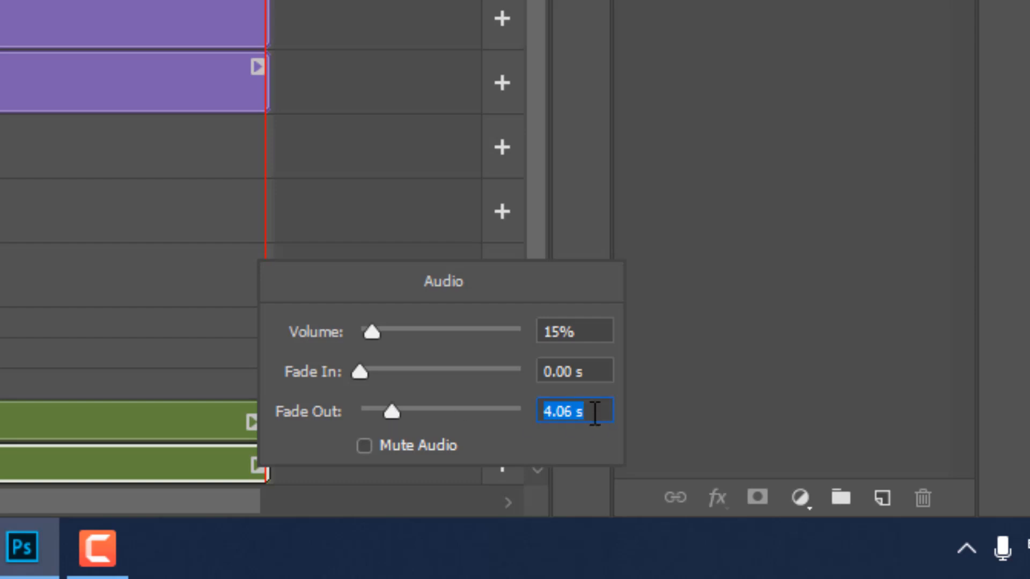
text(4)
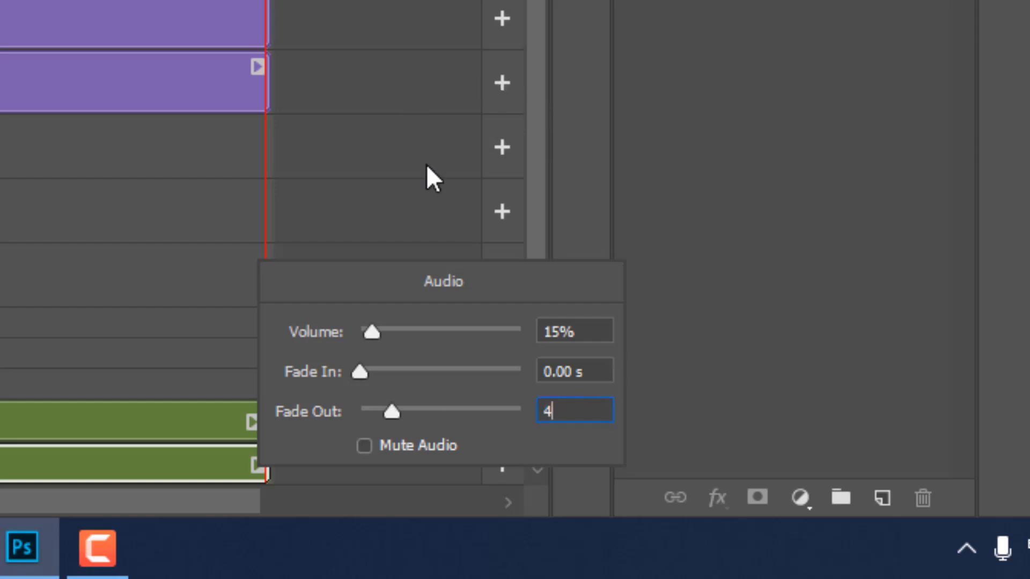
key(Return)
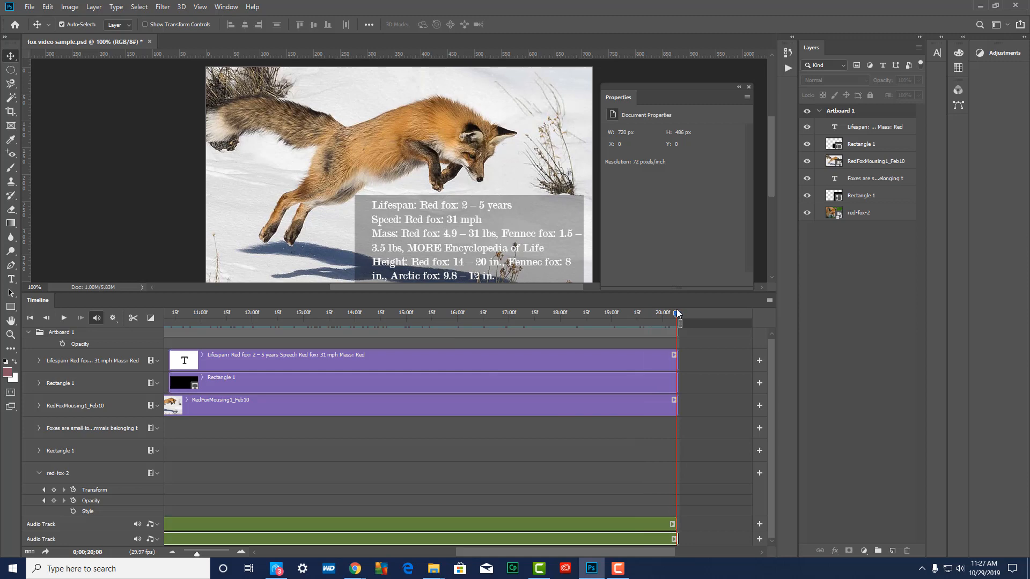
drag(676, 314, 320, 314)
drag(213, 317, 574, 340)
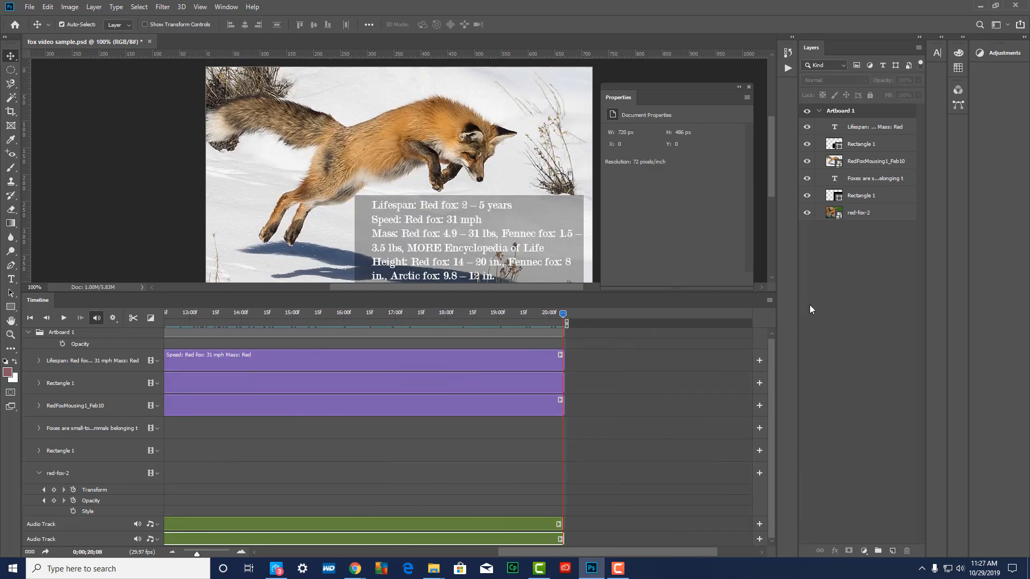
Open the Render Video settings for the finished timeline
click(768, 302)
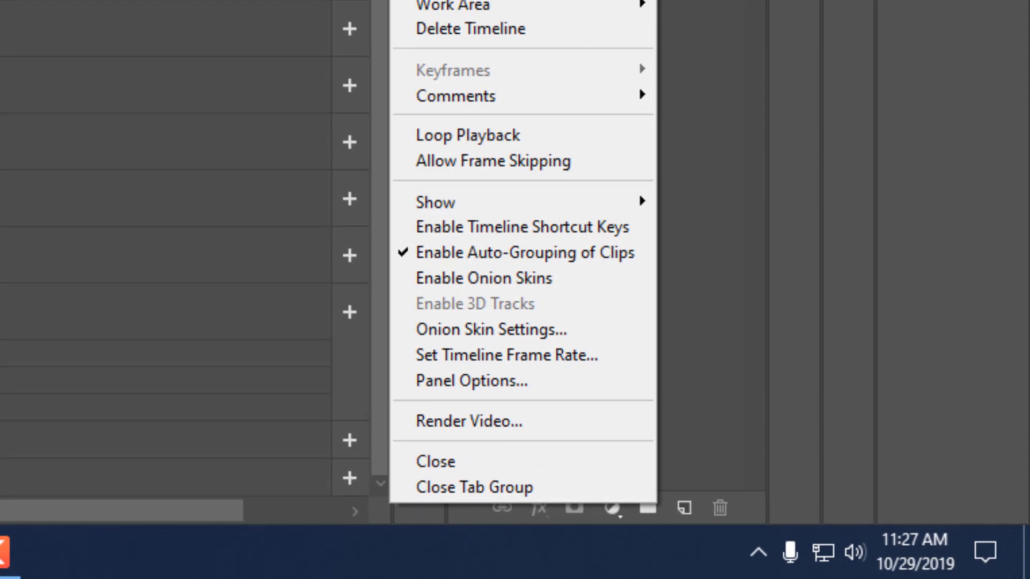
key(Escape)
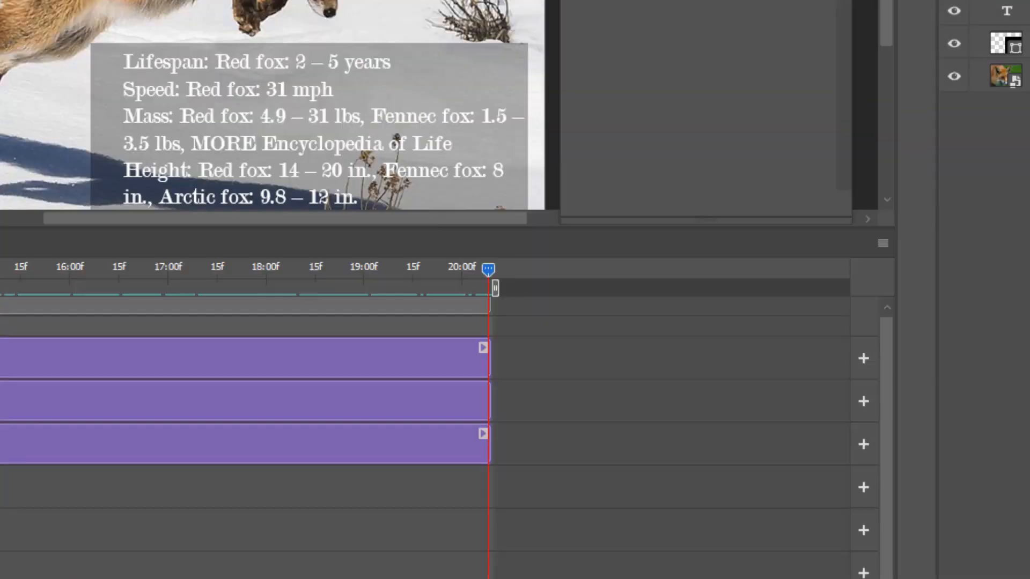
click(45, 11)
mouse_move(80, 237)
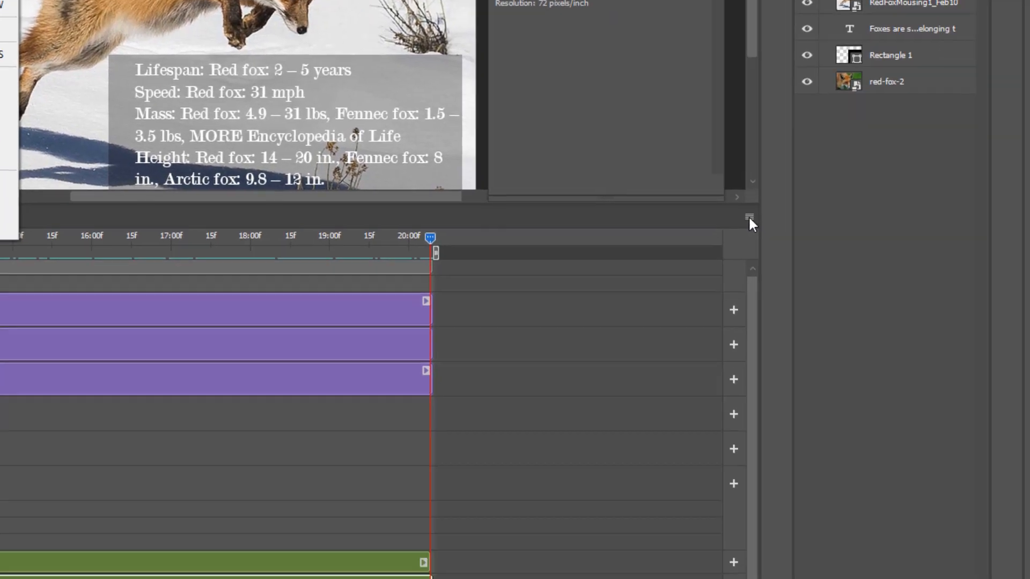
click(749, 217)
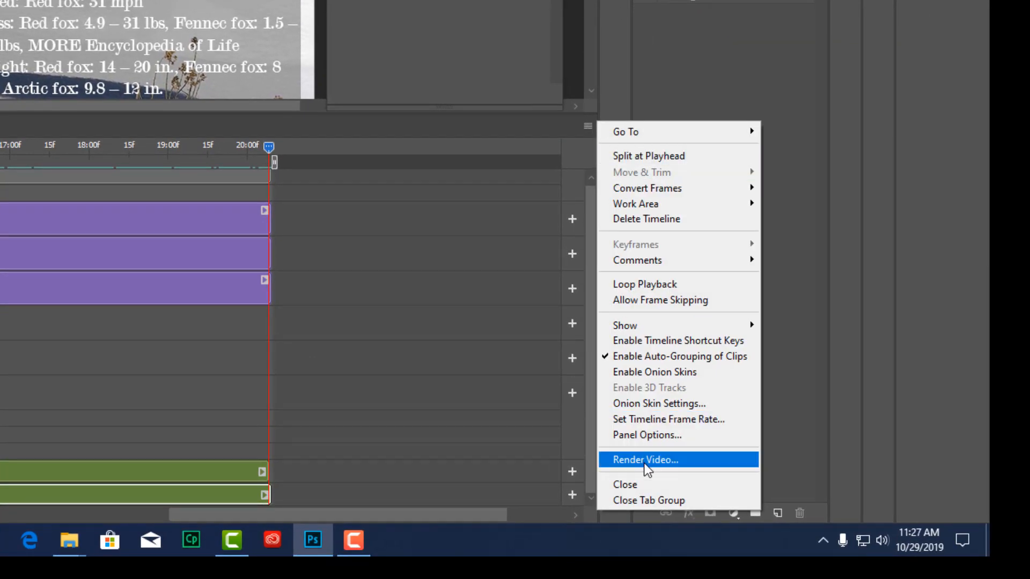
click(646, 462)
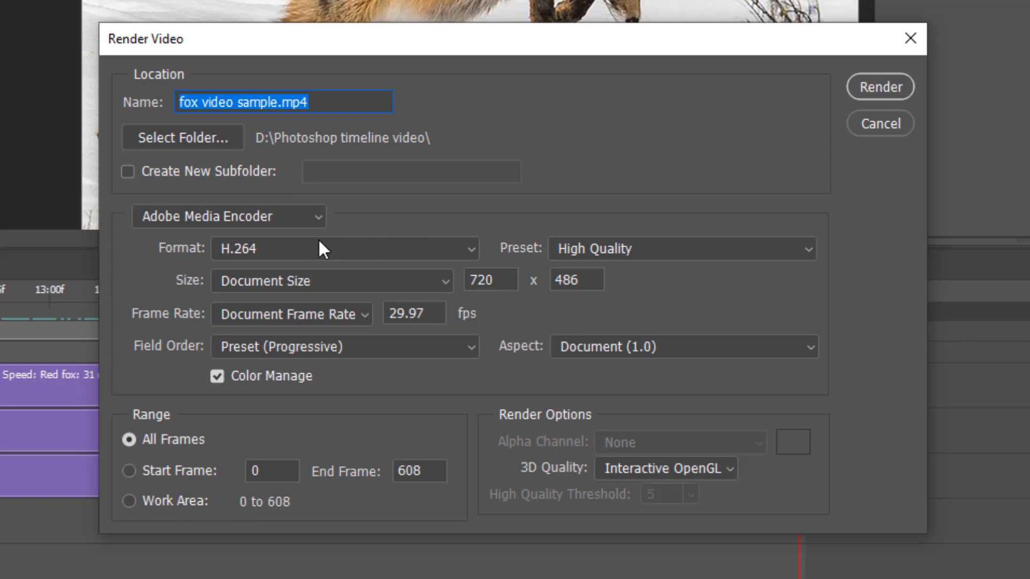
Switch the render format to QuickTime, look through its presets, and set the format back to H.264
click(335, 253)
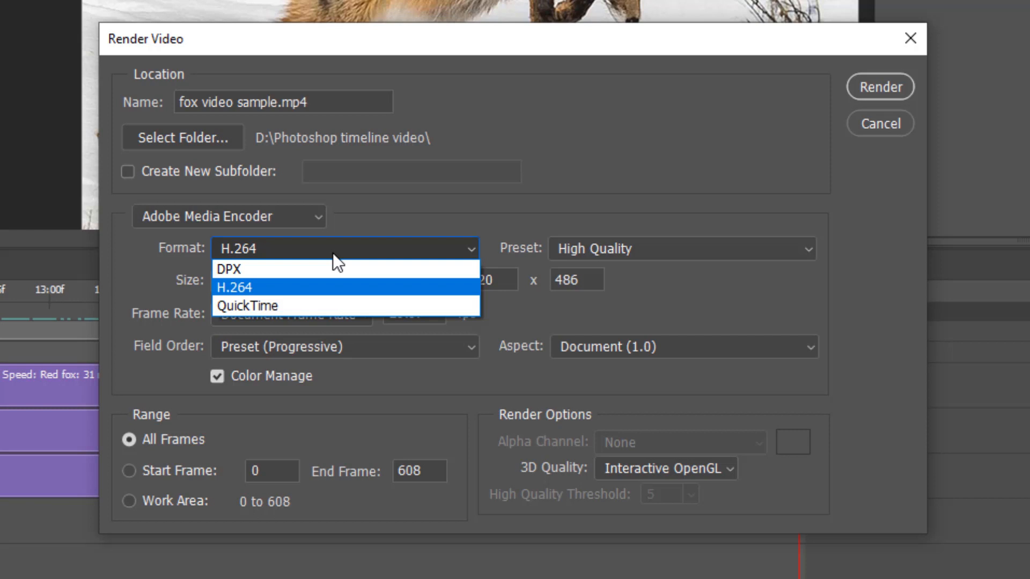
click(289, 305)
click(754, 250)
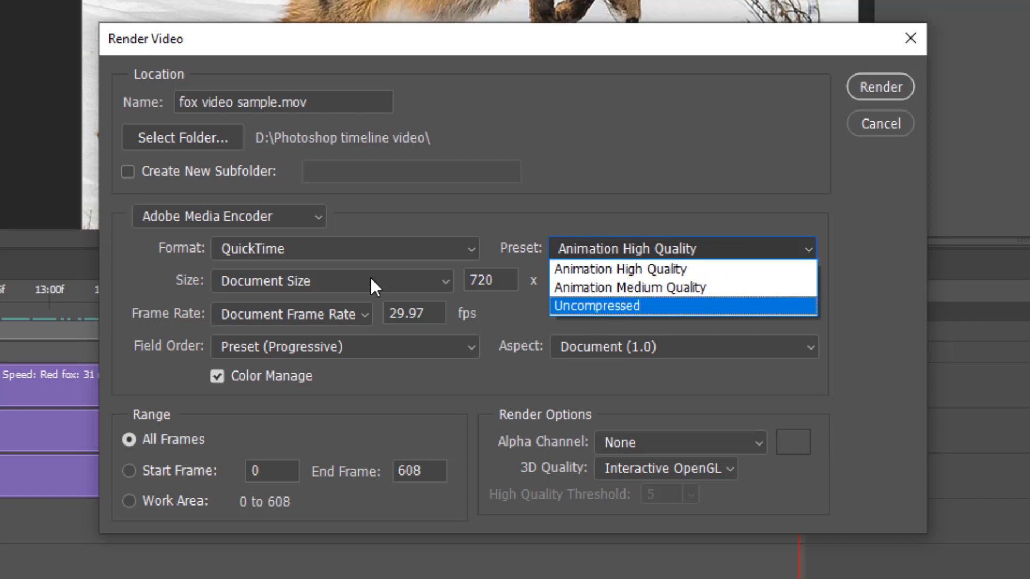
click(310, 246)
click(310, 246)
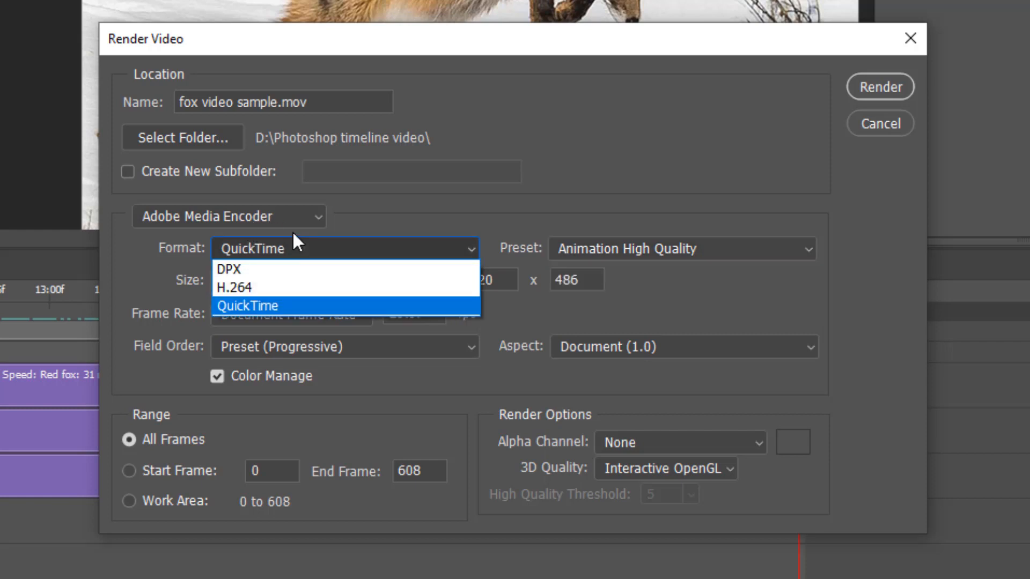
click(239, 287)
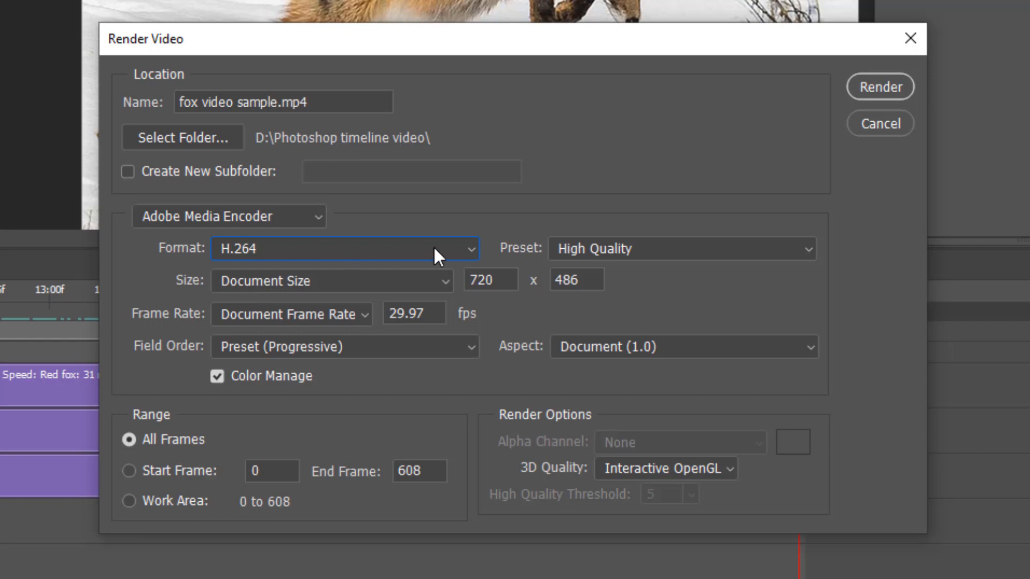
Choose the High Quality preset and render all frames as the H.264 file fox video sample.mp4
click(674, 248)
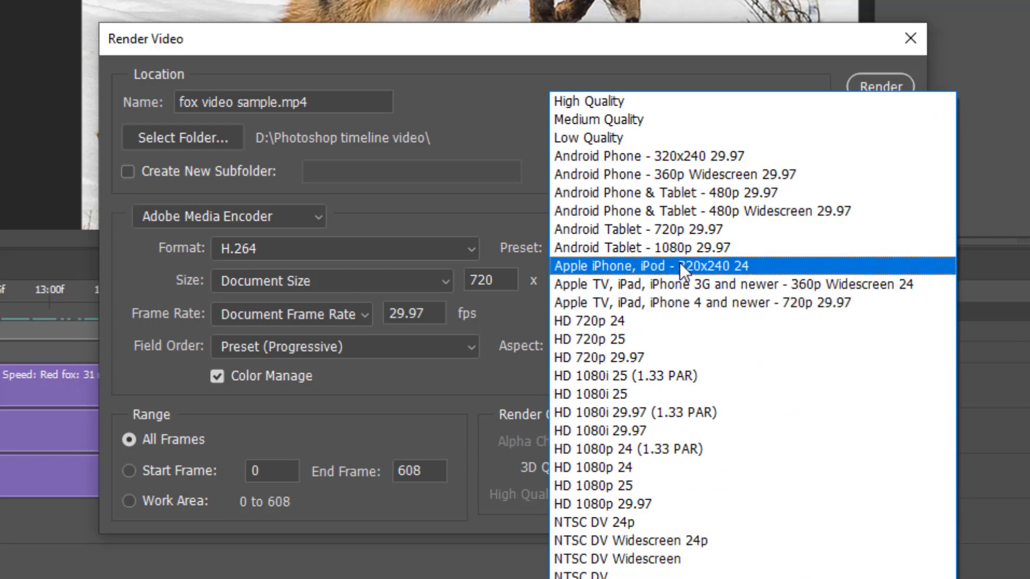
click(611, 109)
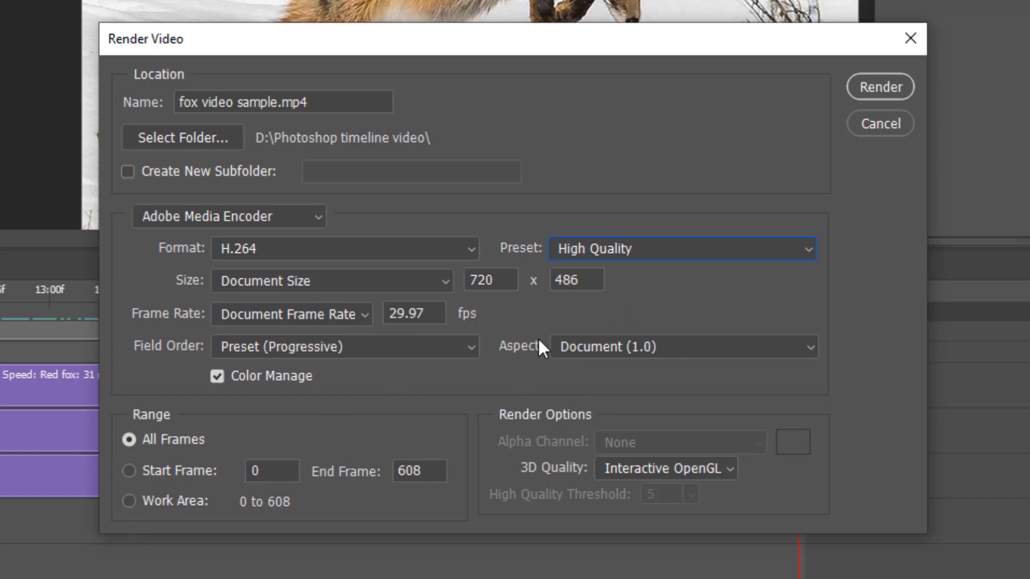
click(875, 87)
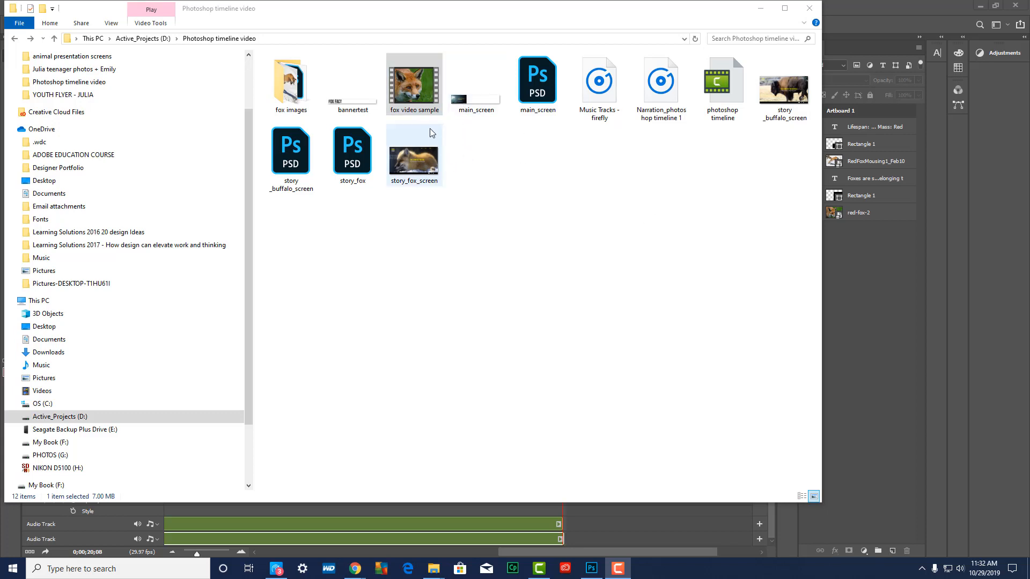
Play the rendered fox video sample from the Photoshop timeline video folder in File Explorer, and close the player
click(419, 94)
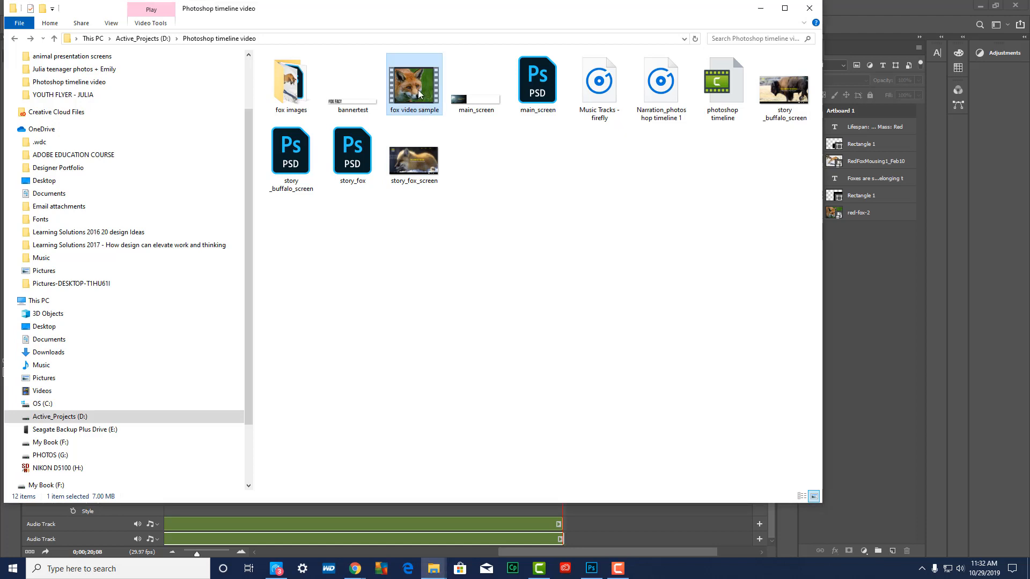
double_click(419, 94)
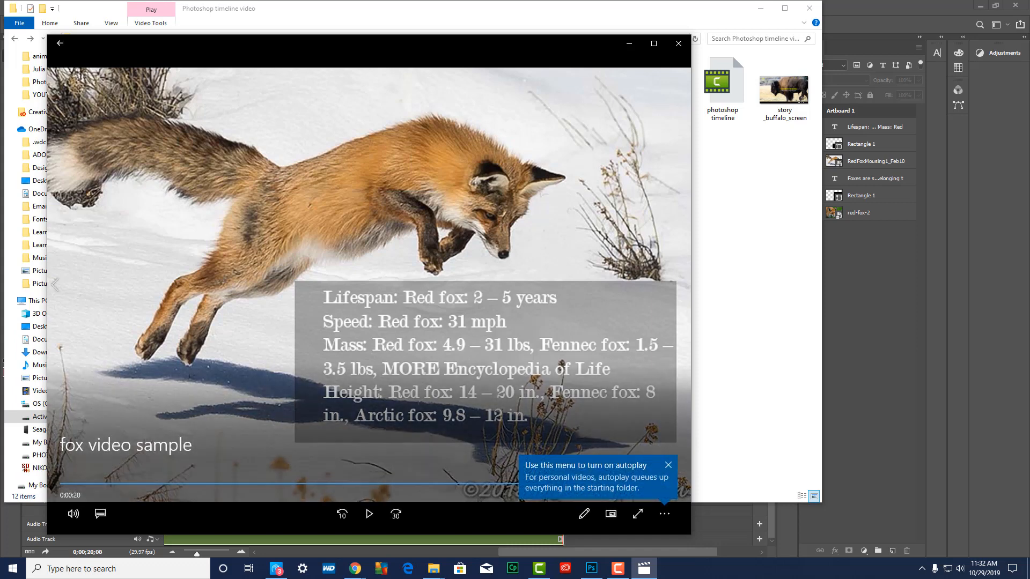
click(678, 44)
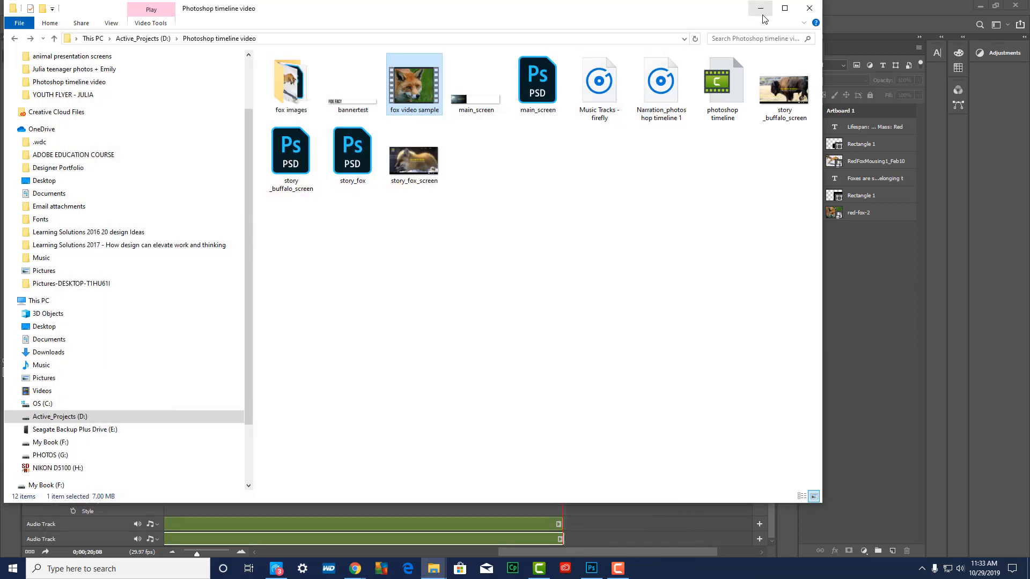